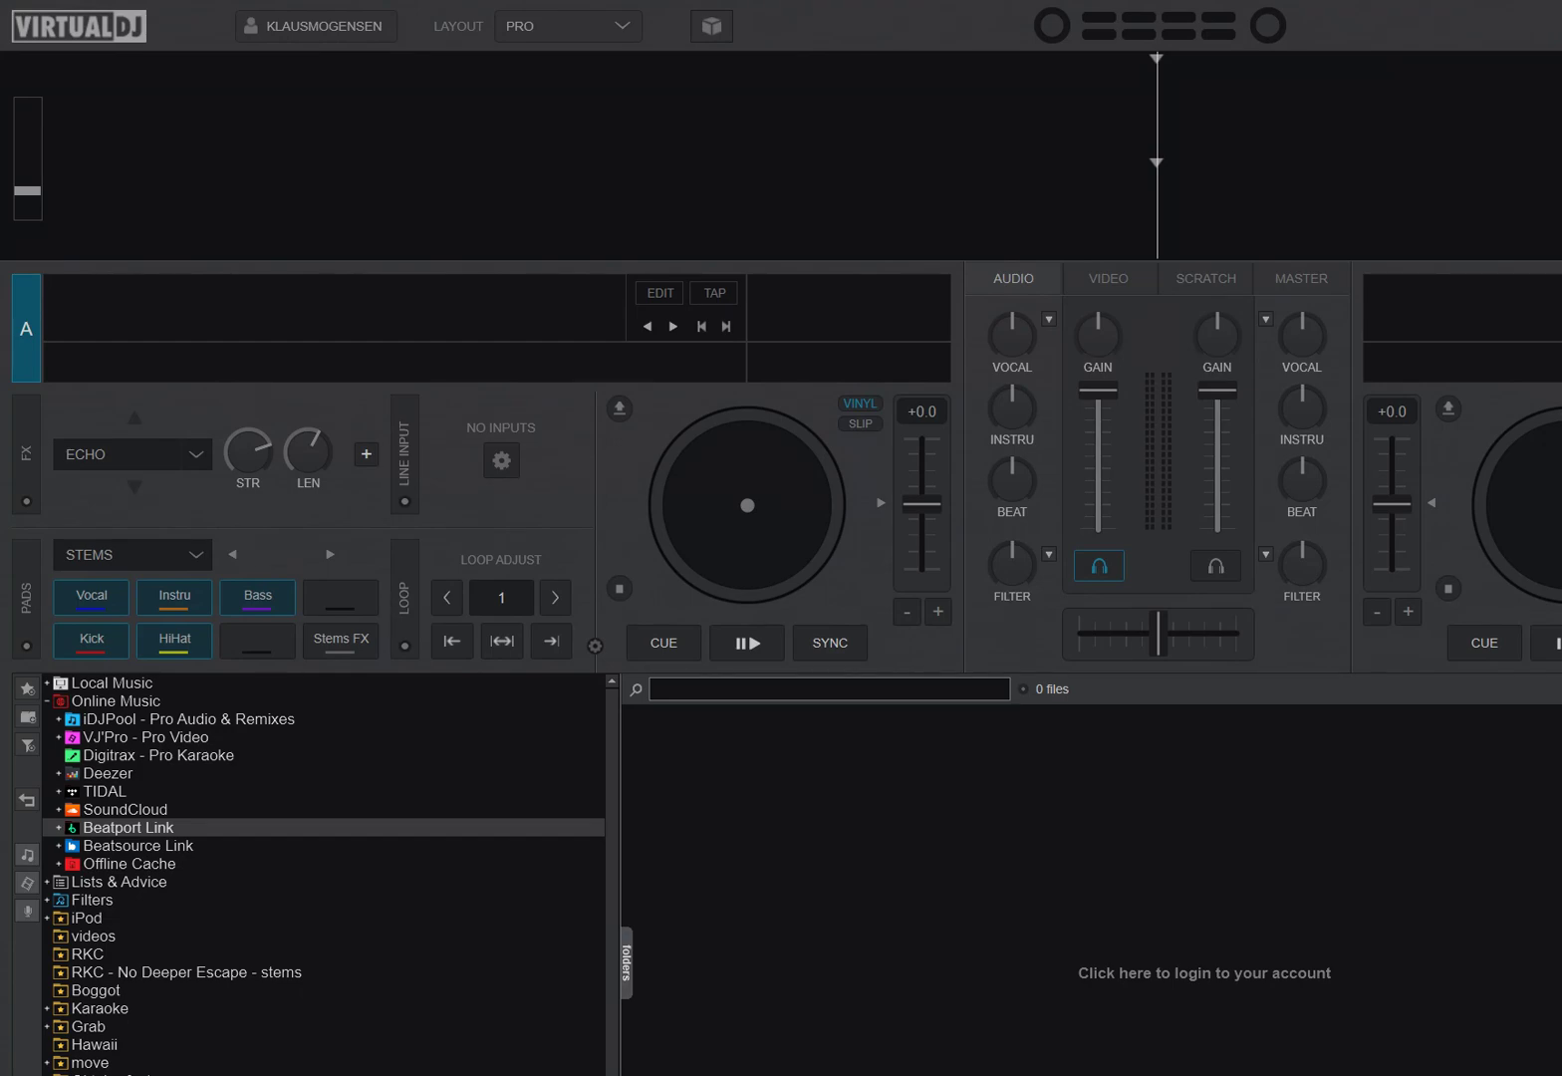
Scroll the 32-bit ShadersWithThumbnails archive's file list down to the bottom.
key("alt+Tab")
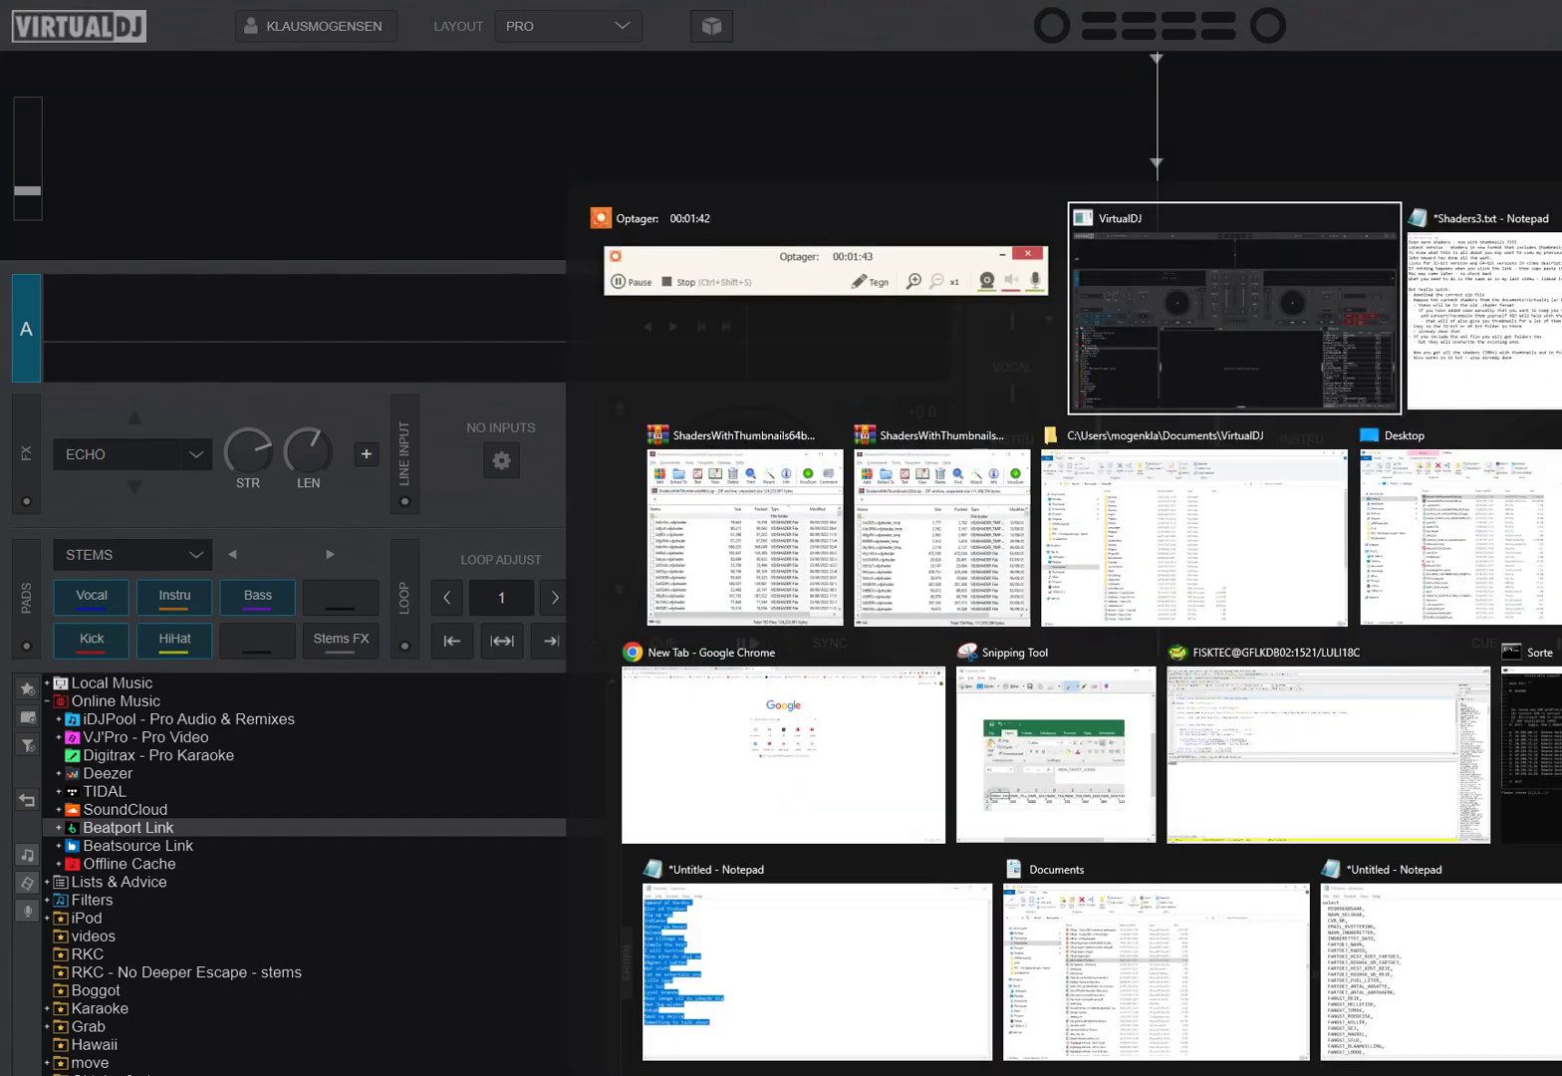
key("alt+Tab")
key("alt+Tab")
key("alt+Tab")
key("alt+Tab")
key("alt+Tab")
key("alt+Tab")
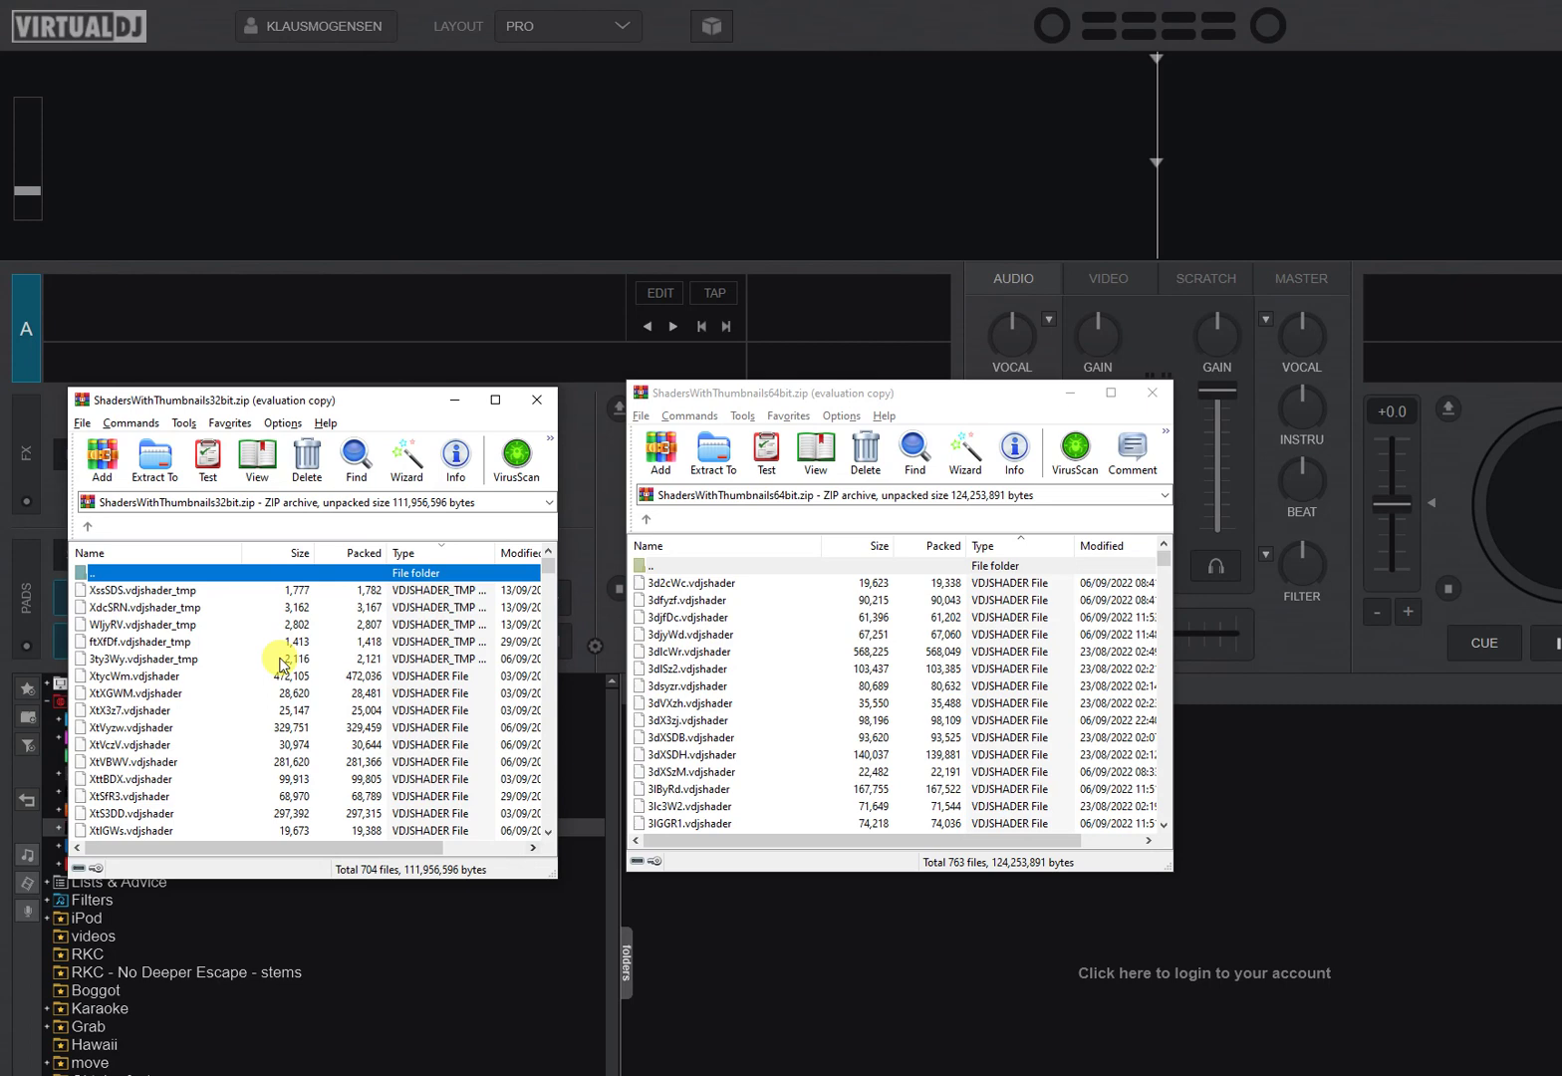
scroll(171, 613, "down", 6)
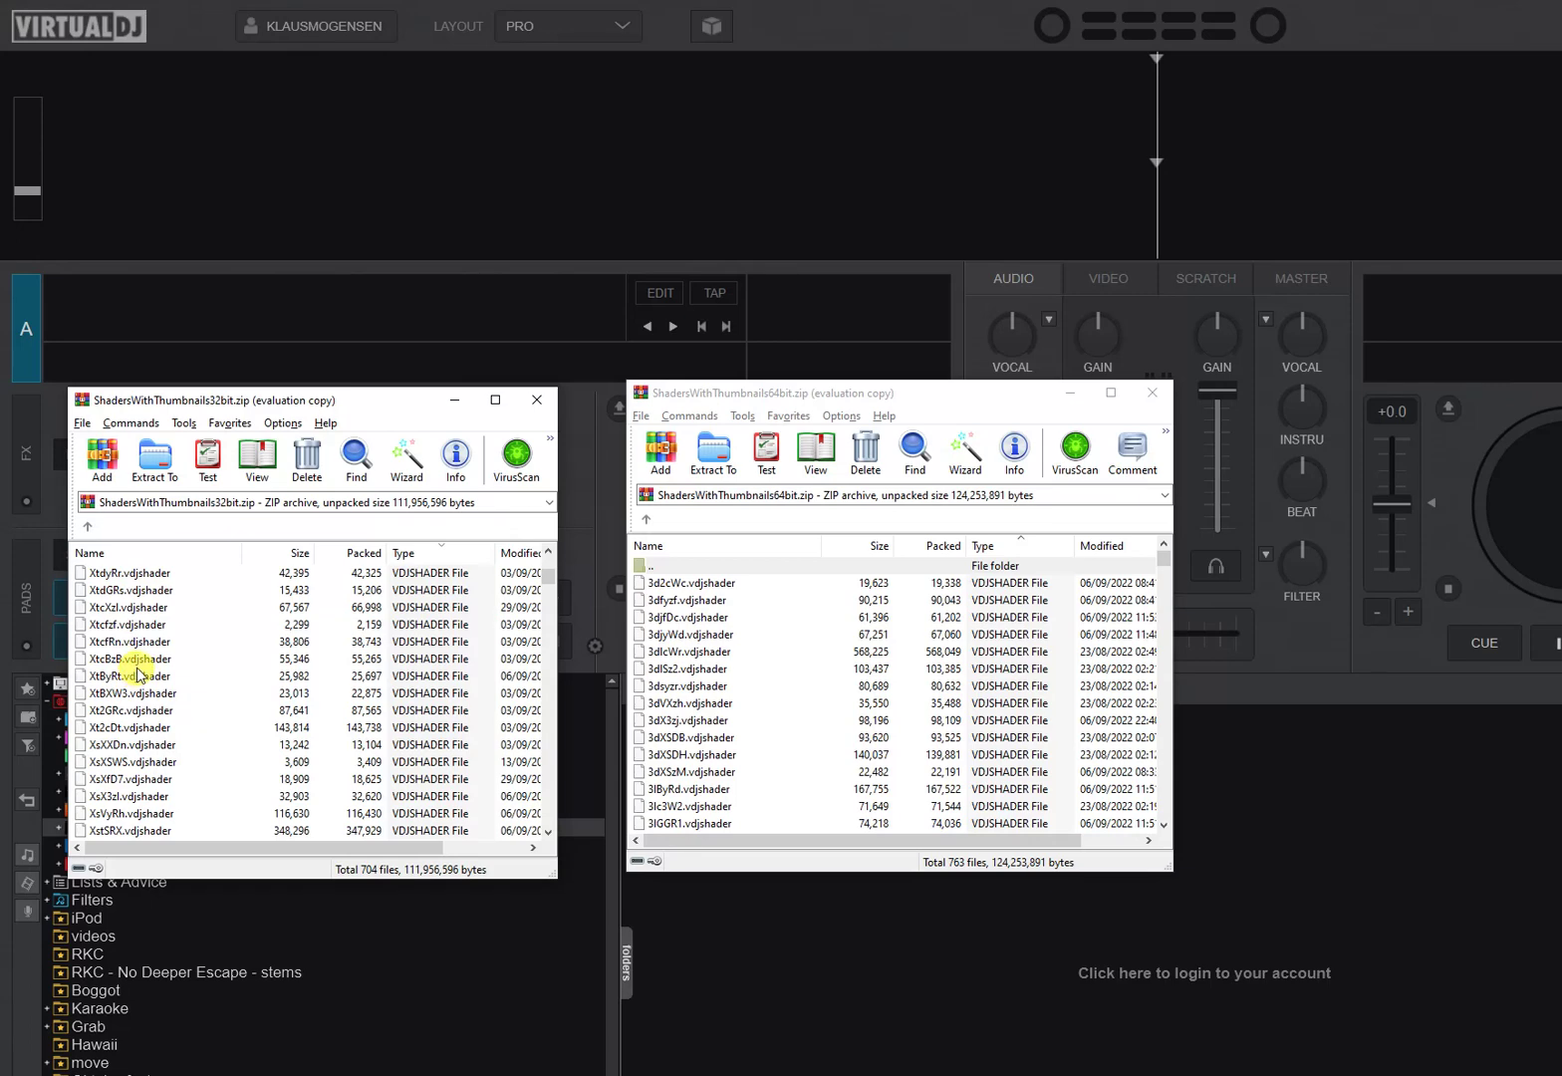
scroll(235, 685, "down", 9)
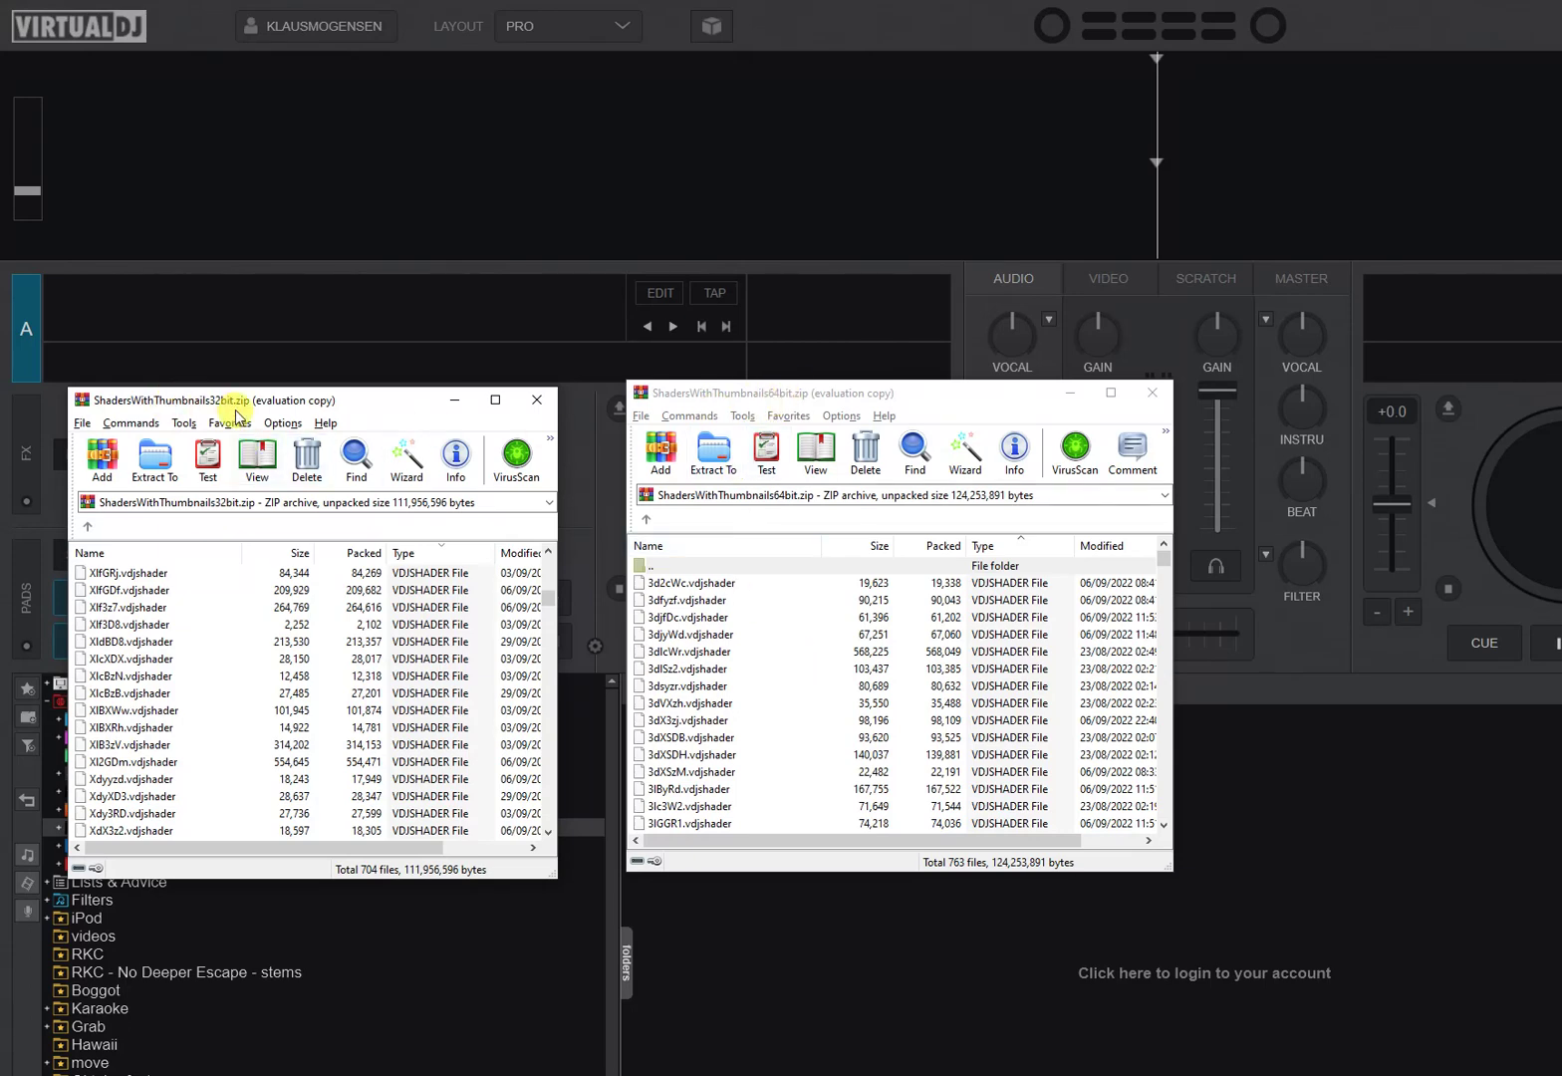
Scroll the 64-bit archive's 763-file list down to shaderslist.xml.
left_click(739, 718)
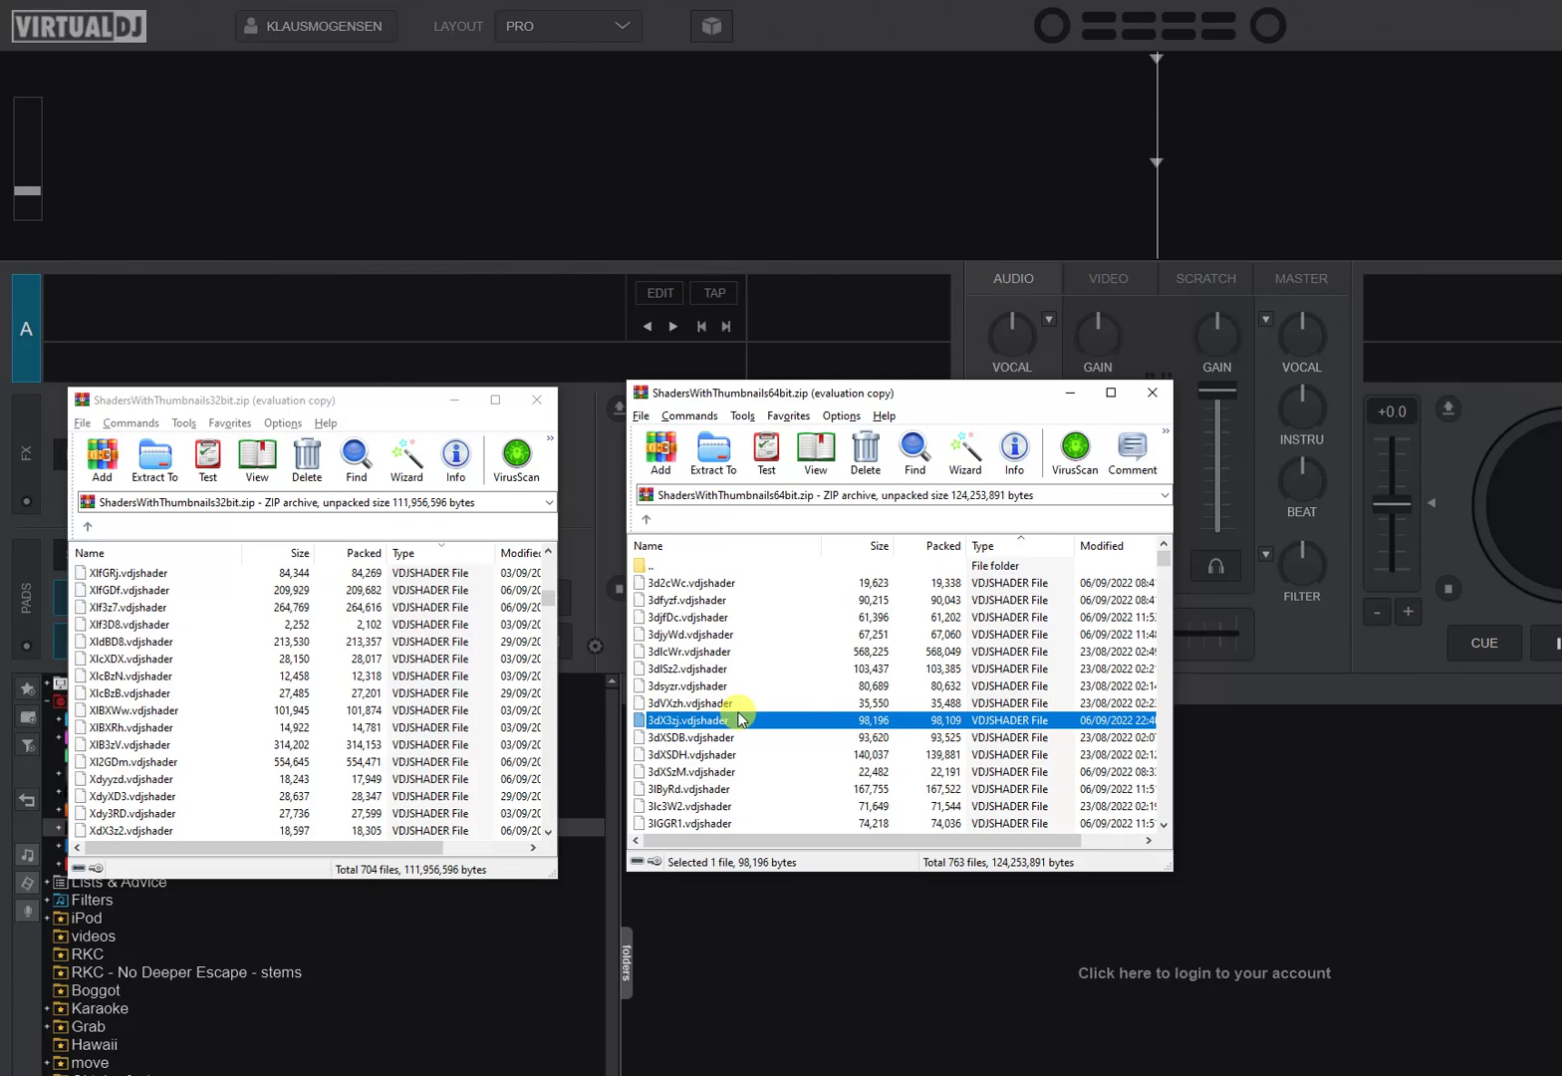
scroll(747, 721, "down", 10)
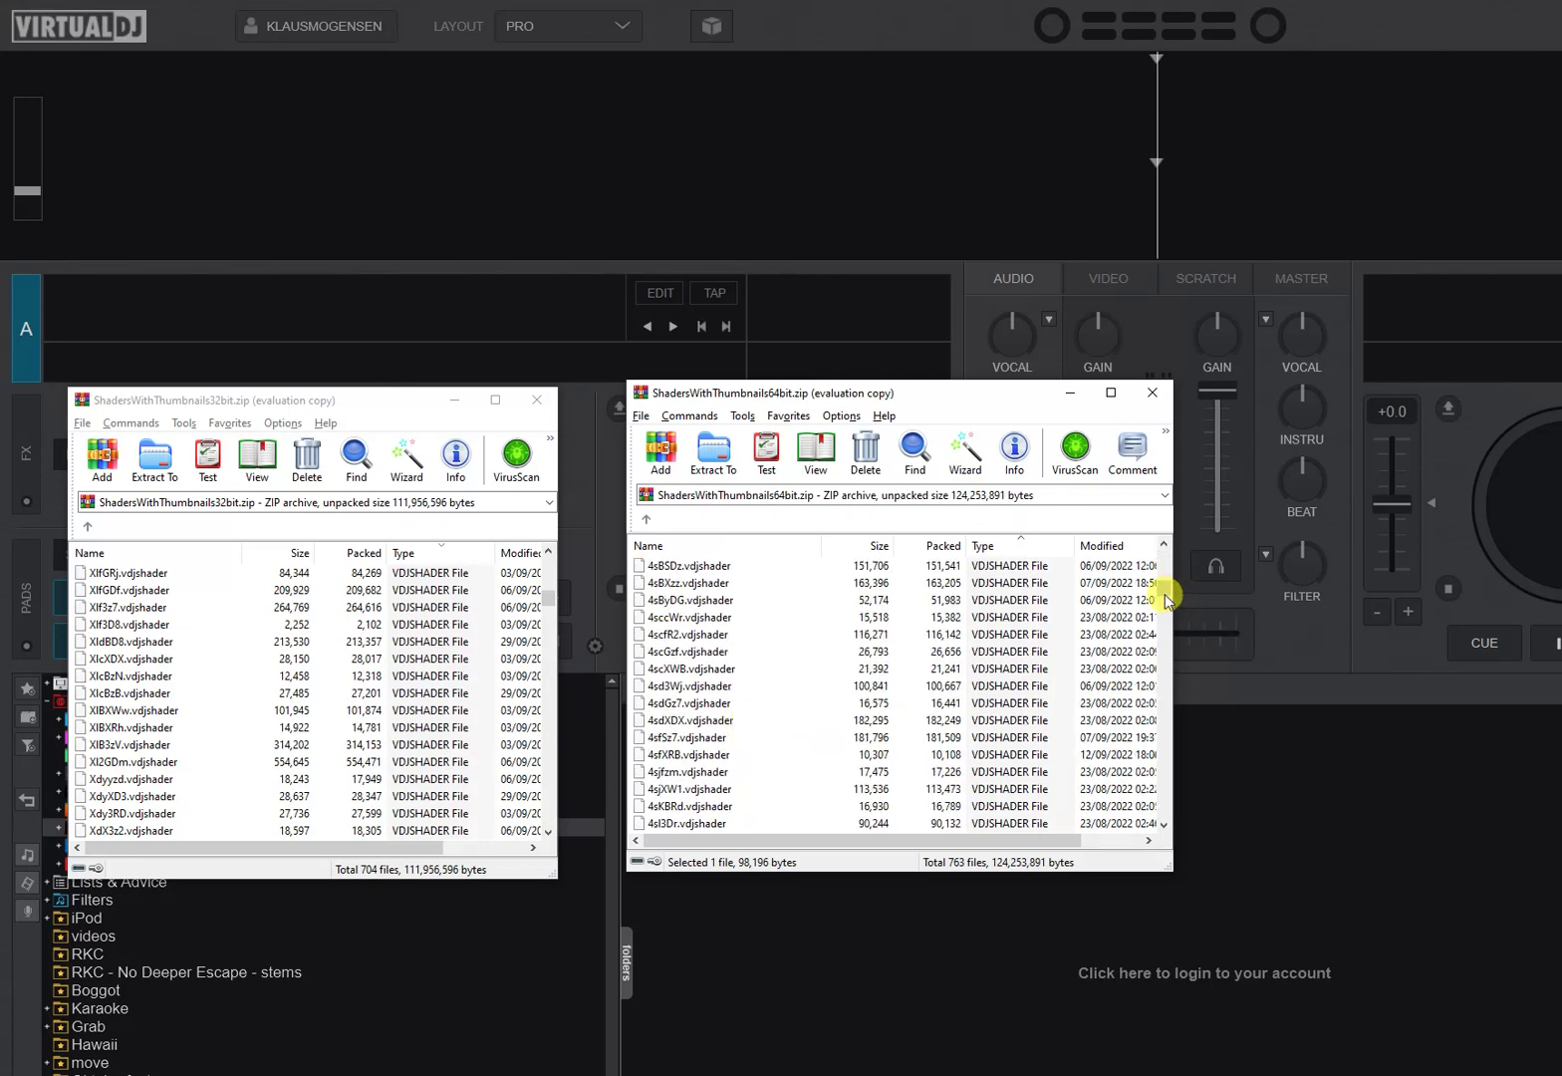
left_click_drag(1164, 595, 1169, 817)
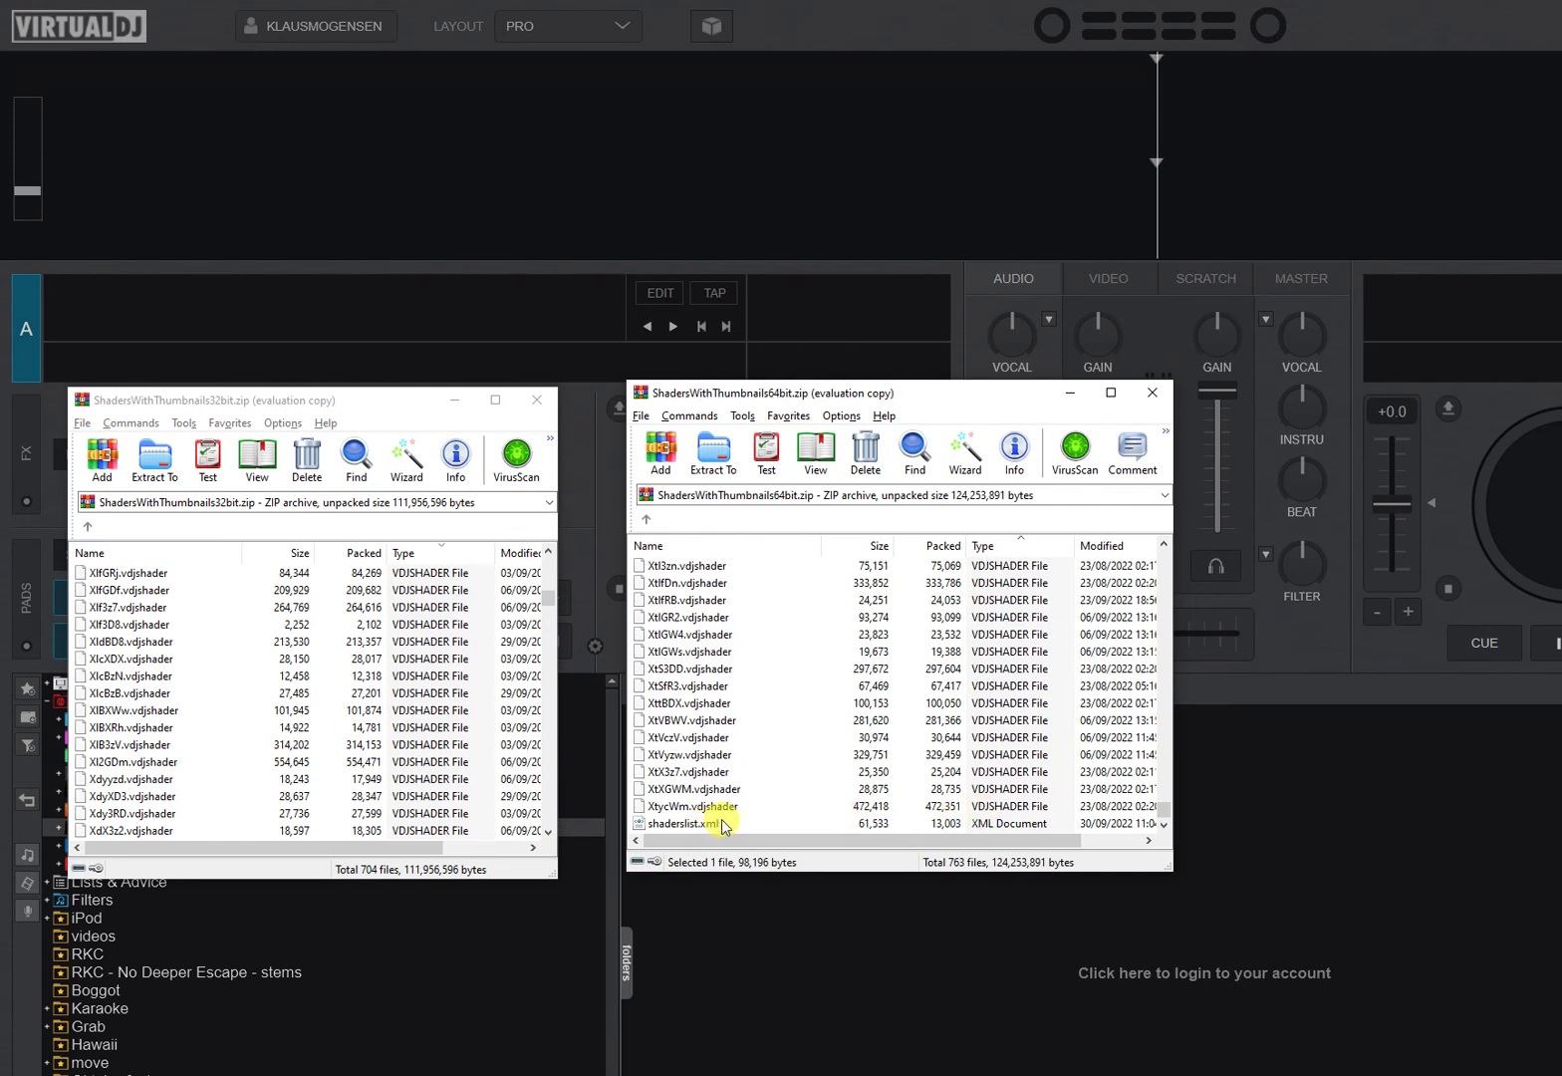
Switch VirtualDJ to the video controls and open the master video's shader browser.
left_click(592, 558)
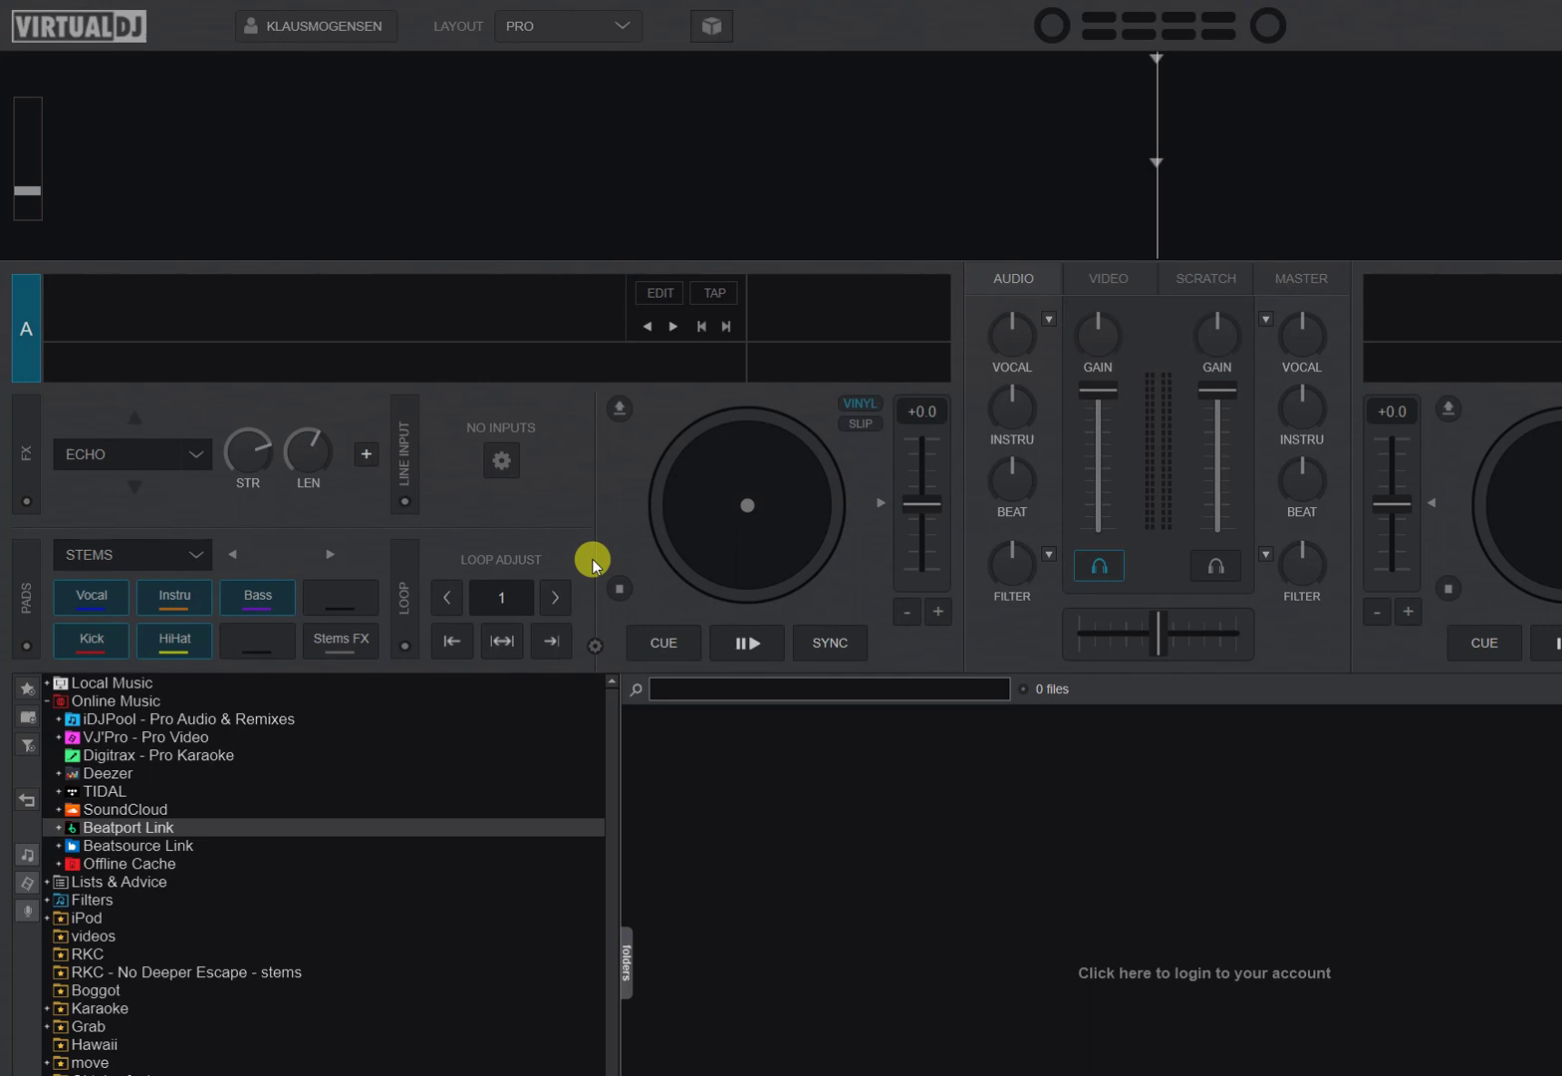
left_click(1109, 280)
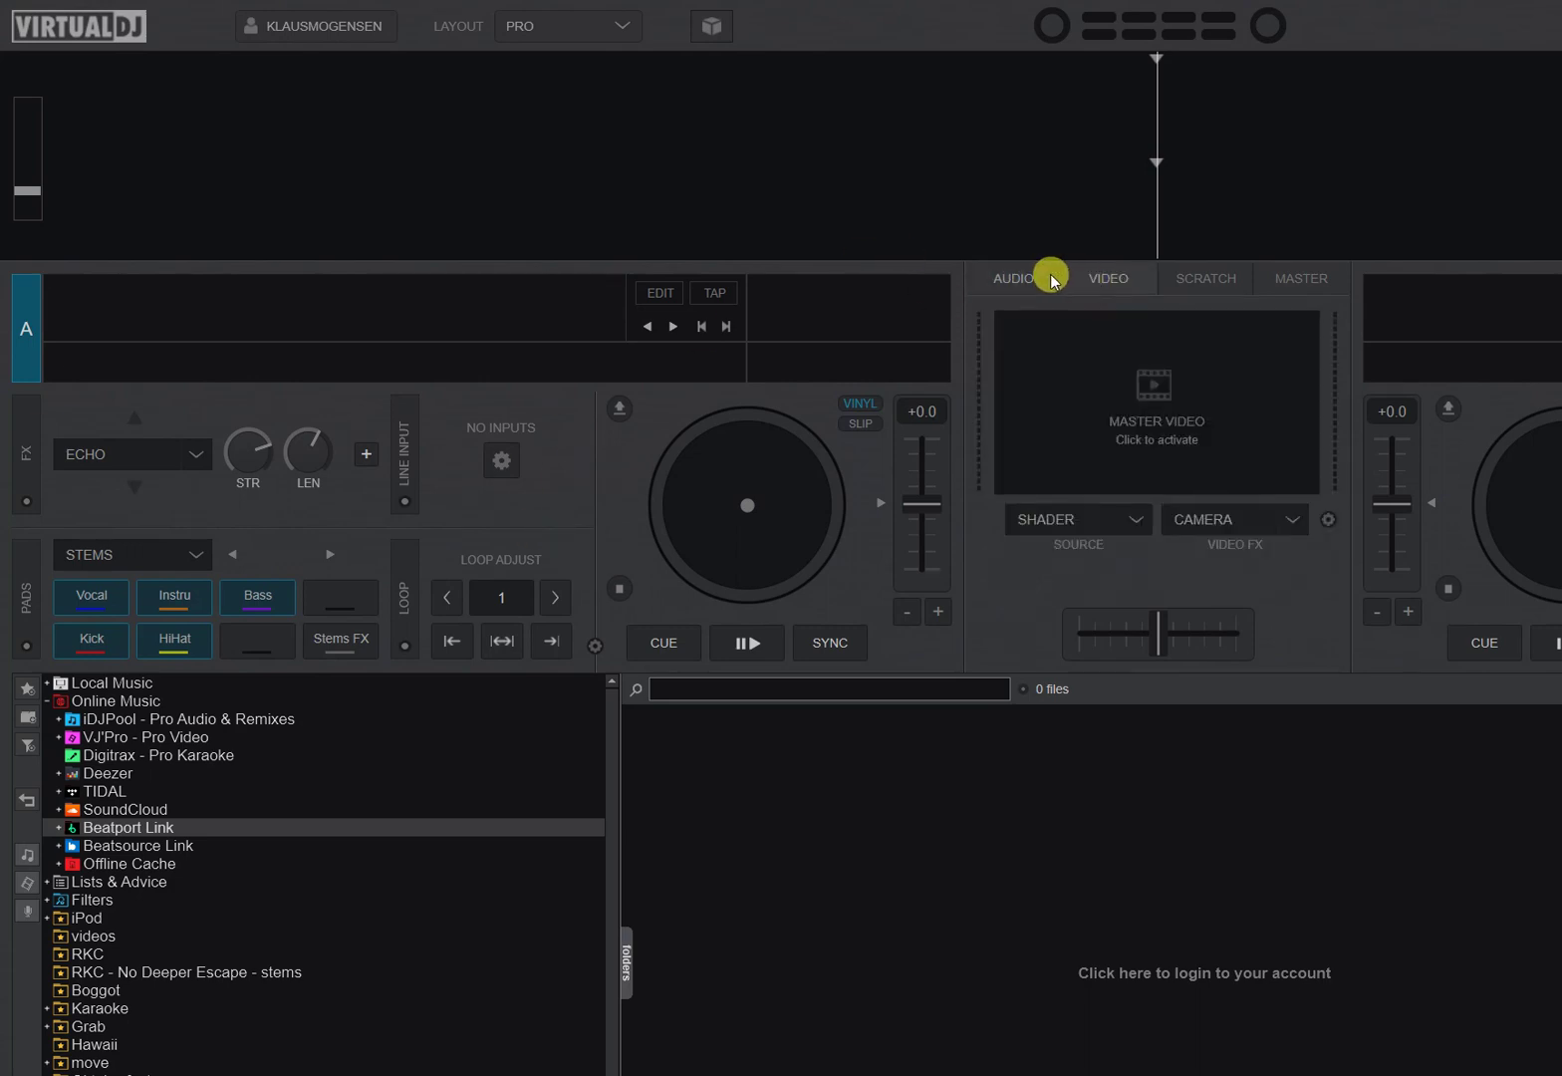
left_click(1036, 519)
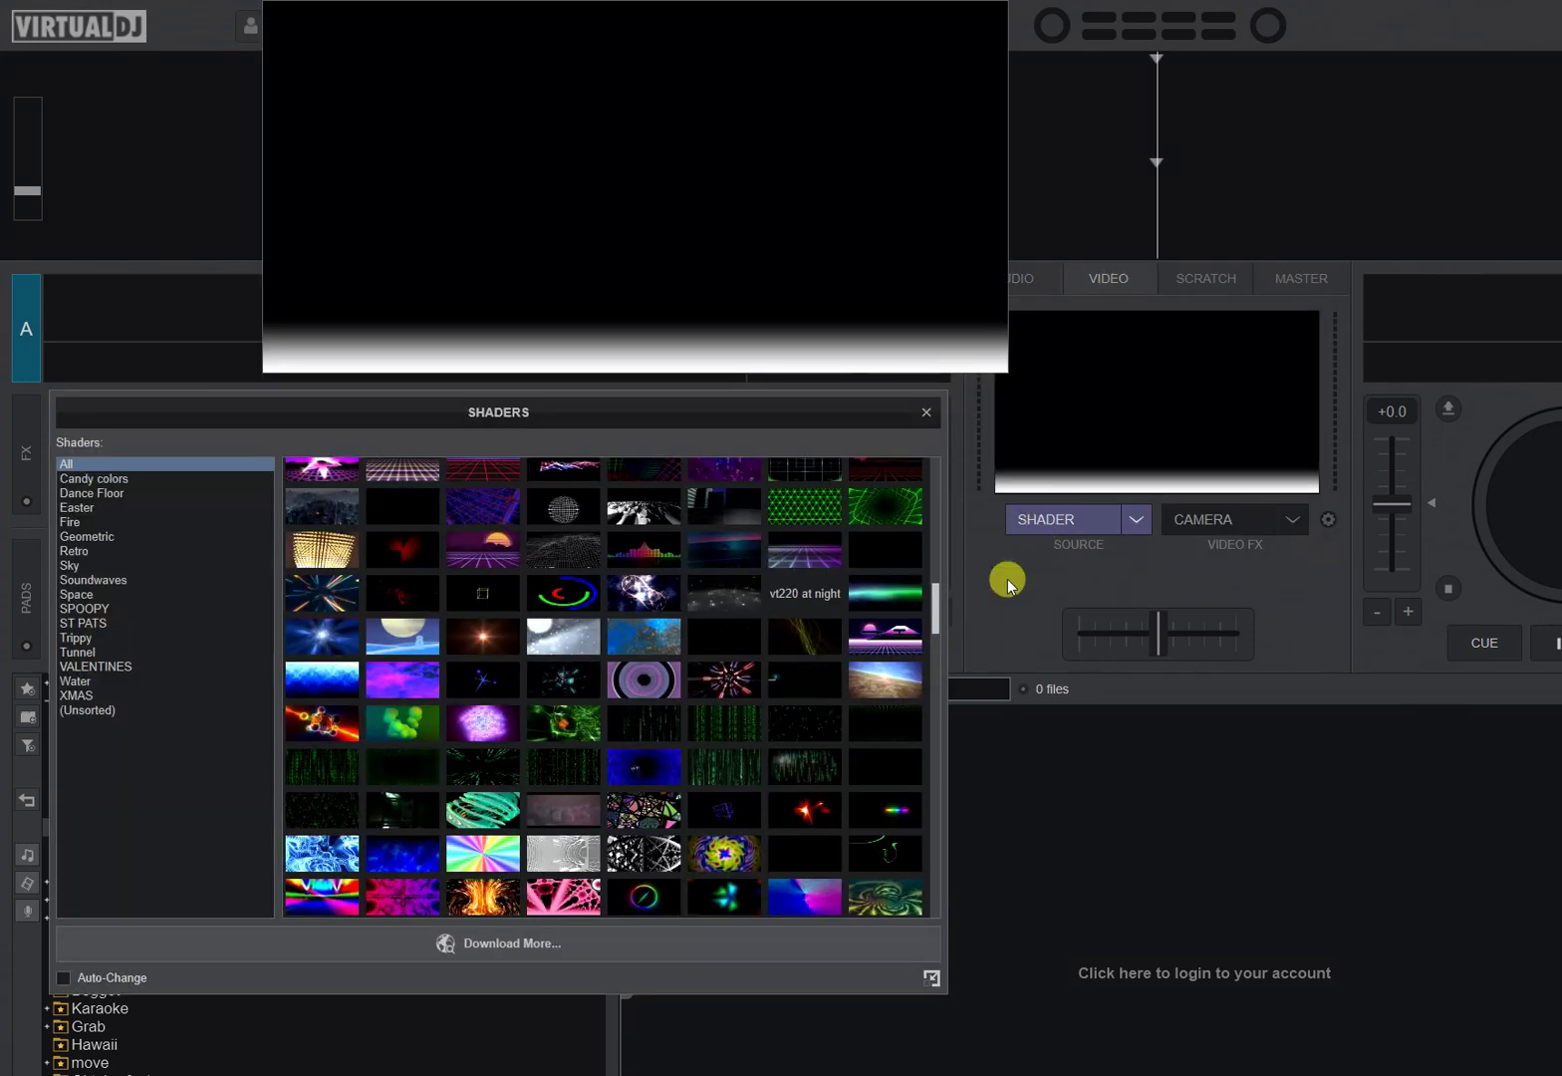
Preview shaders on master, from the pink star through sunsets, terrain, aurora to purple blobs.
left_click(332, 479)
left_click(471, 472)
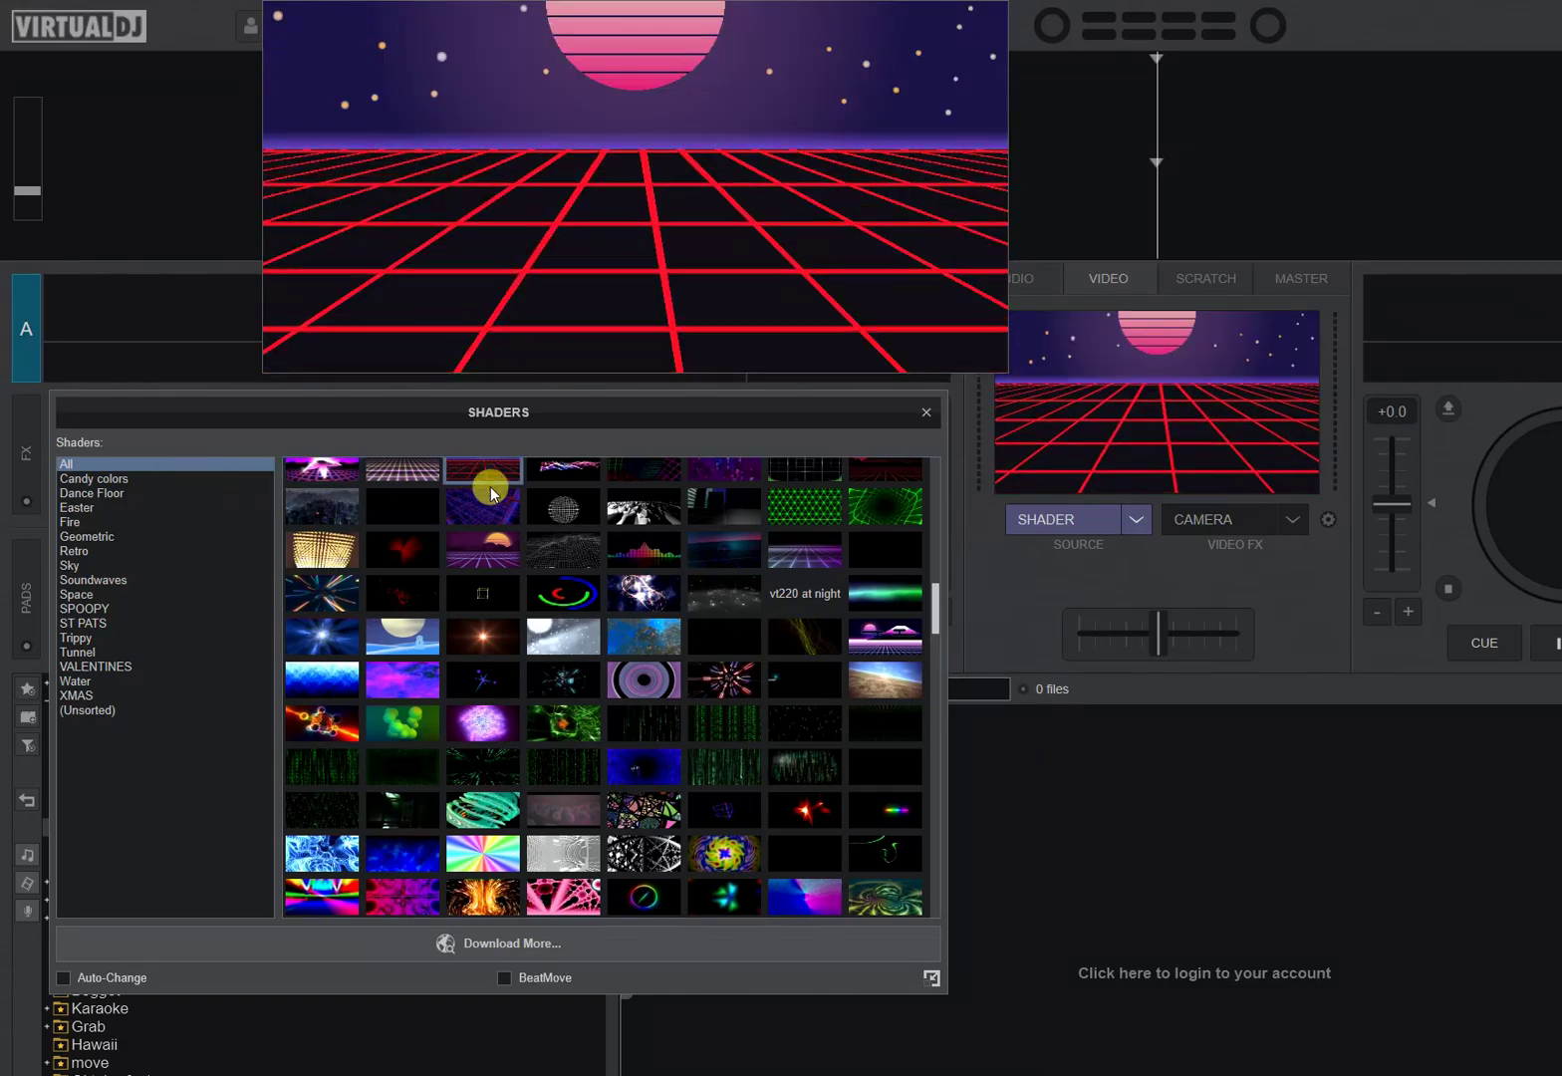
left_click(486, 545)
left_click(570, 555)
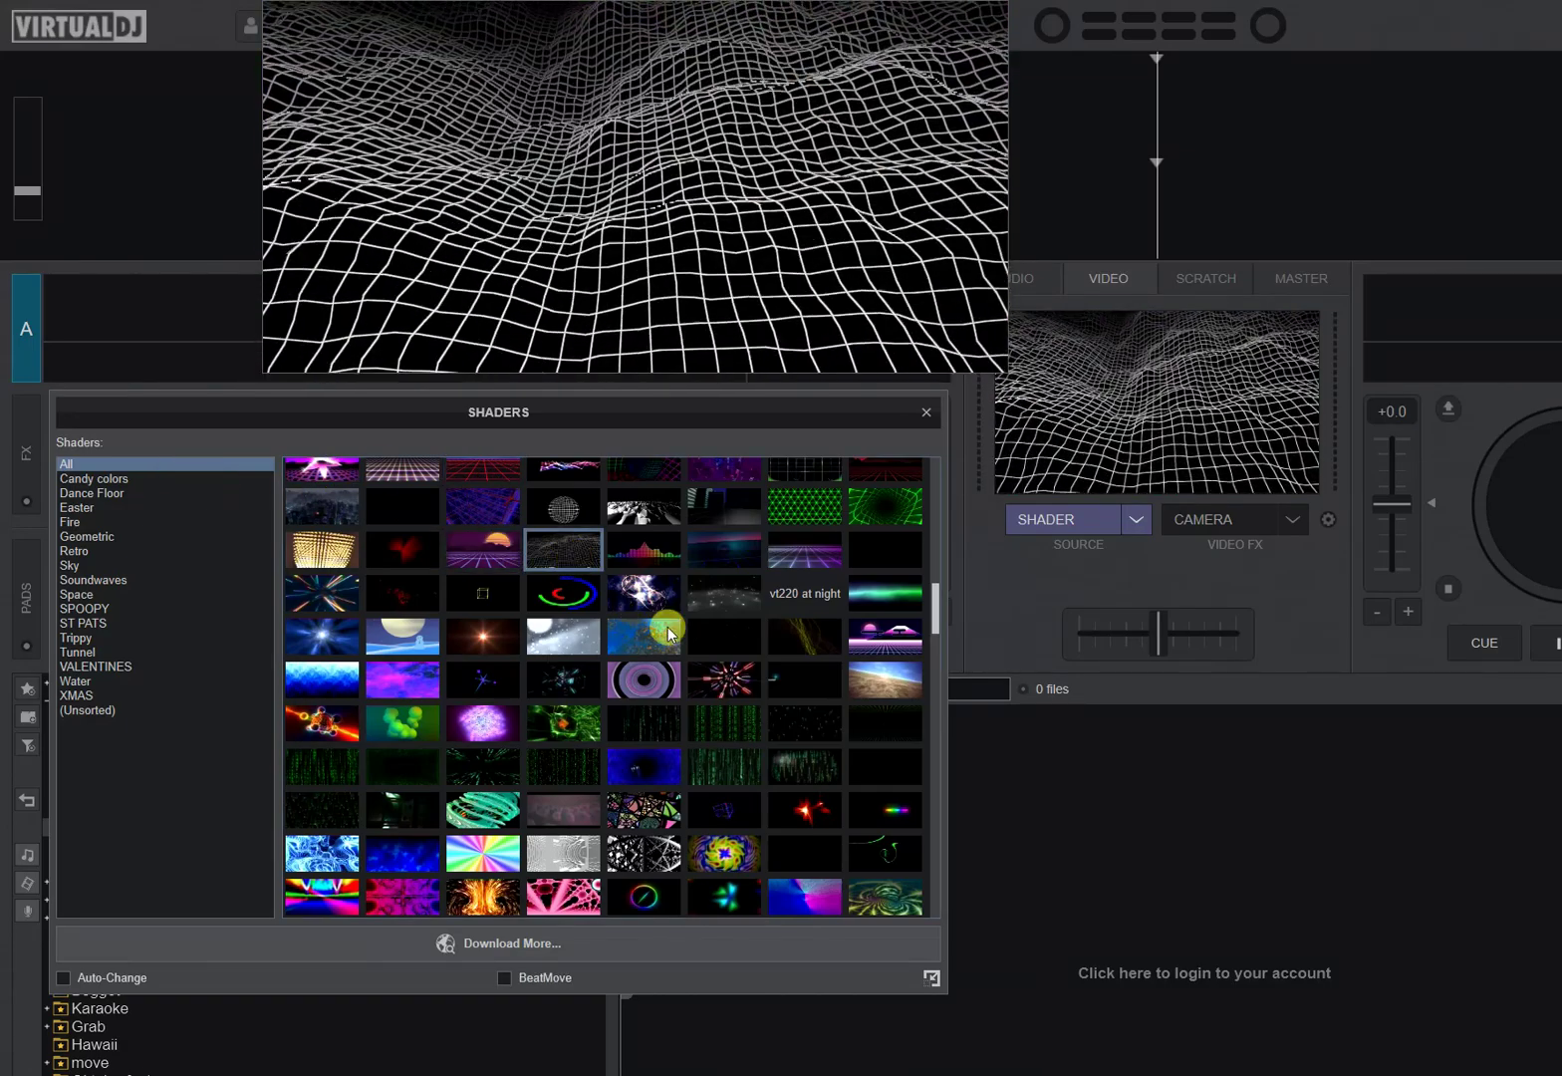
left_click(657, 634)
left_click(884, 678)
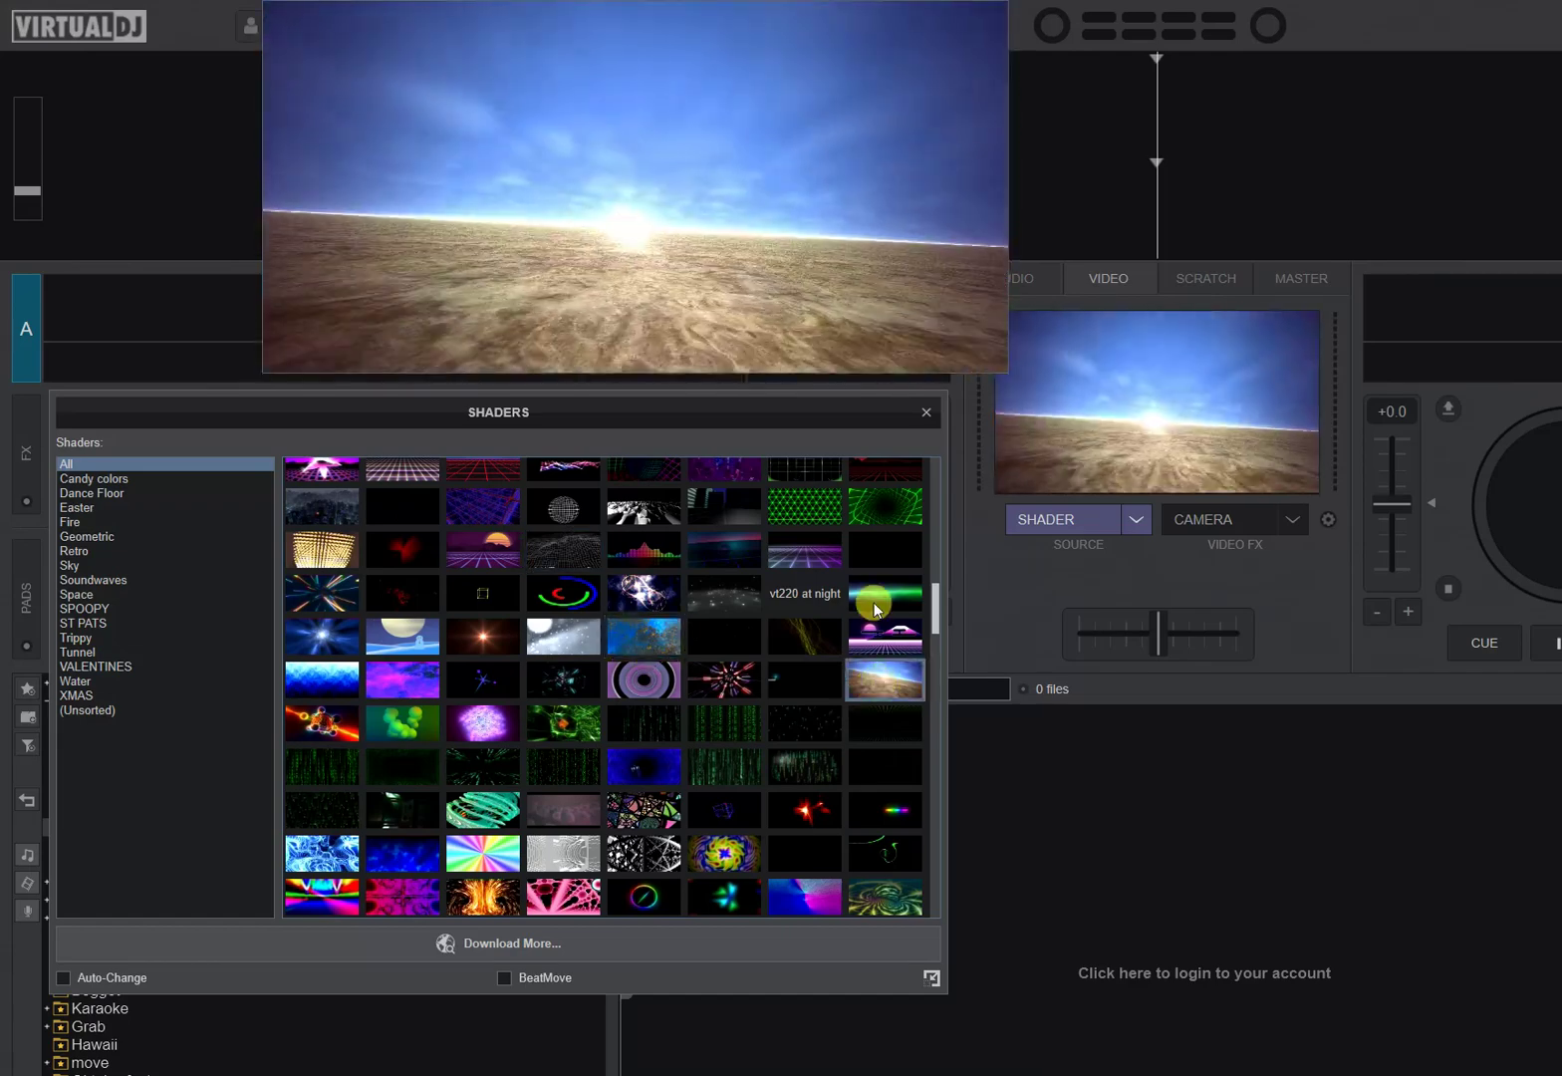
left_click(874, 604)
left_click(420, 717)
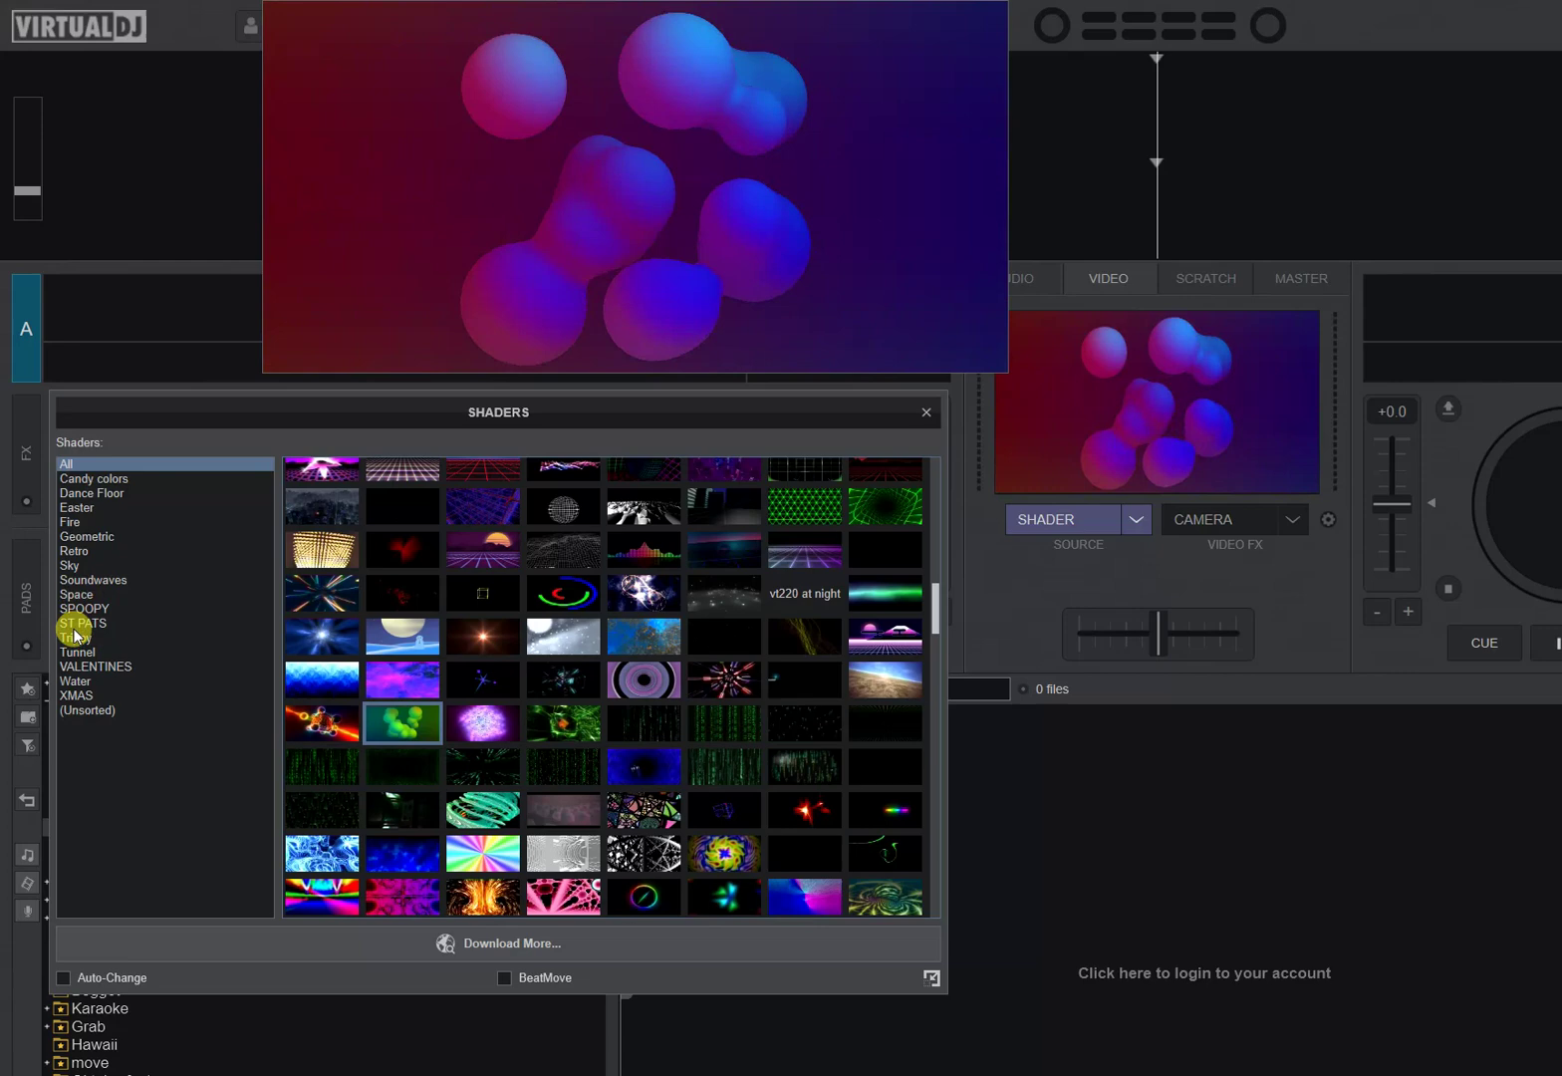
Browse the Candy colors, Dance Floor, Easter, Fire, Retro and Sky shader categories.
left_click(115, 481)
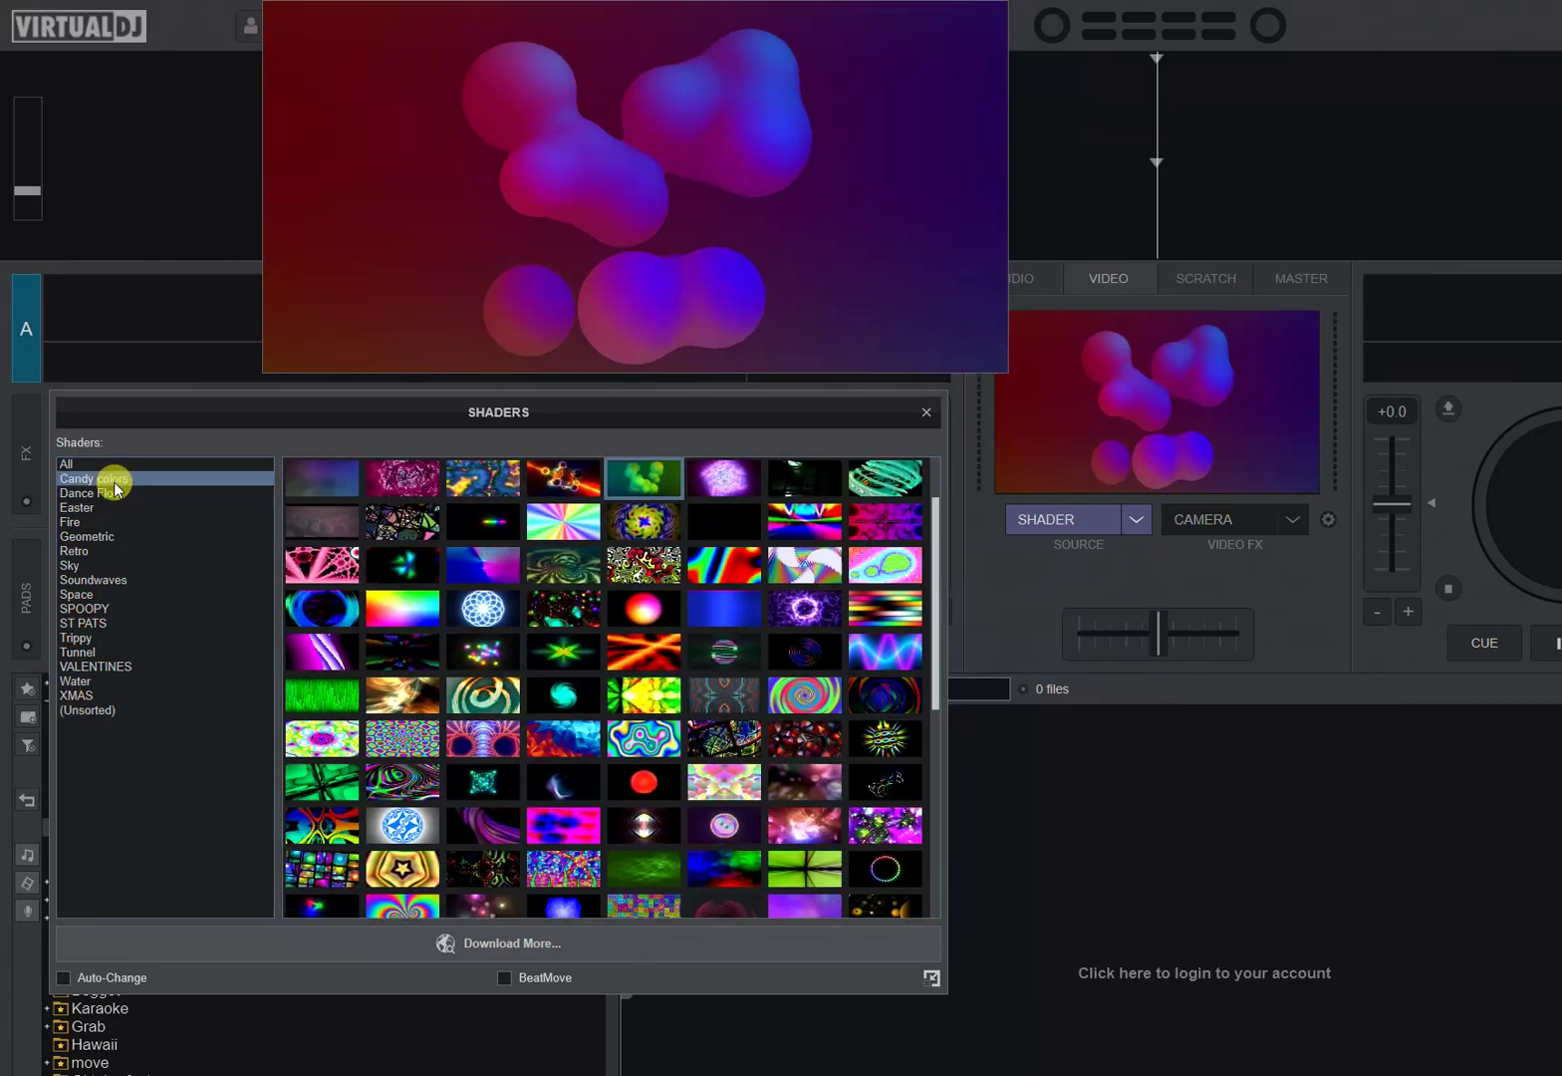
left_click(82, 494)
left_click(85, 510)
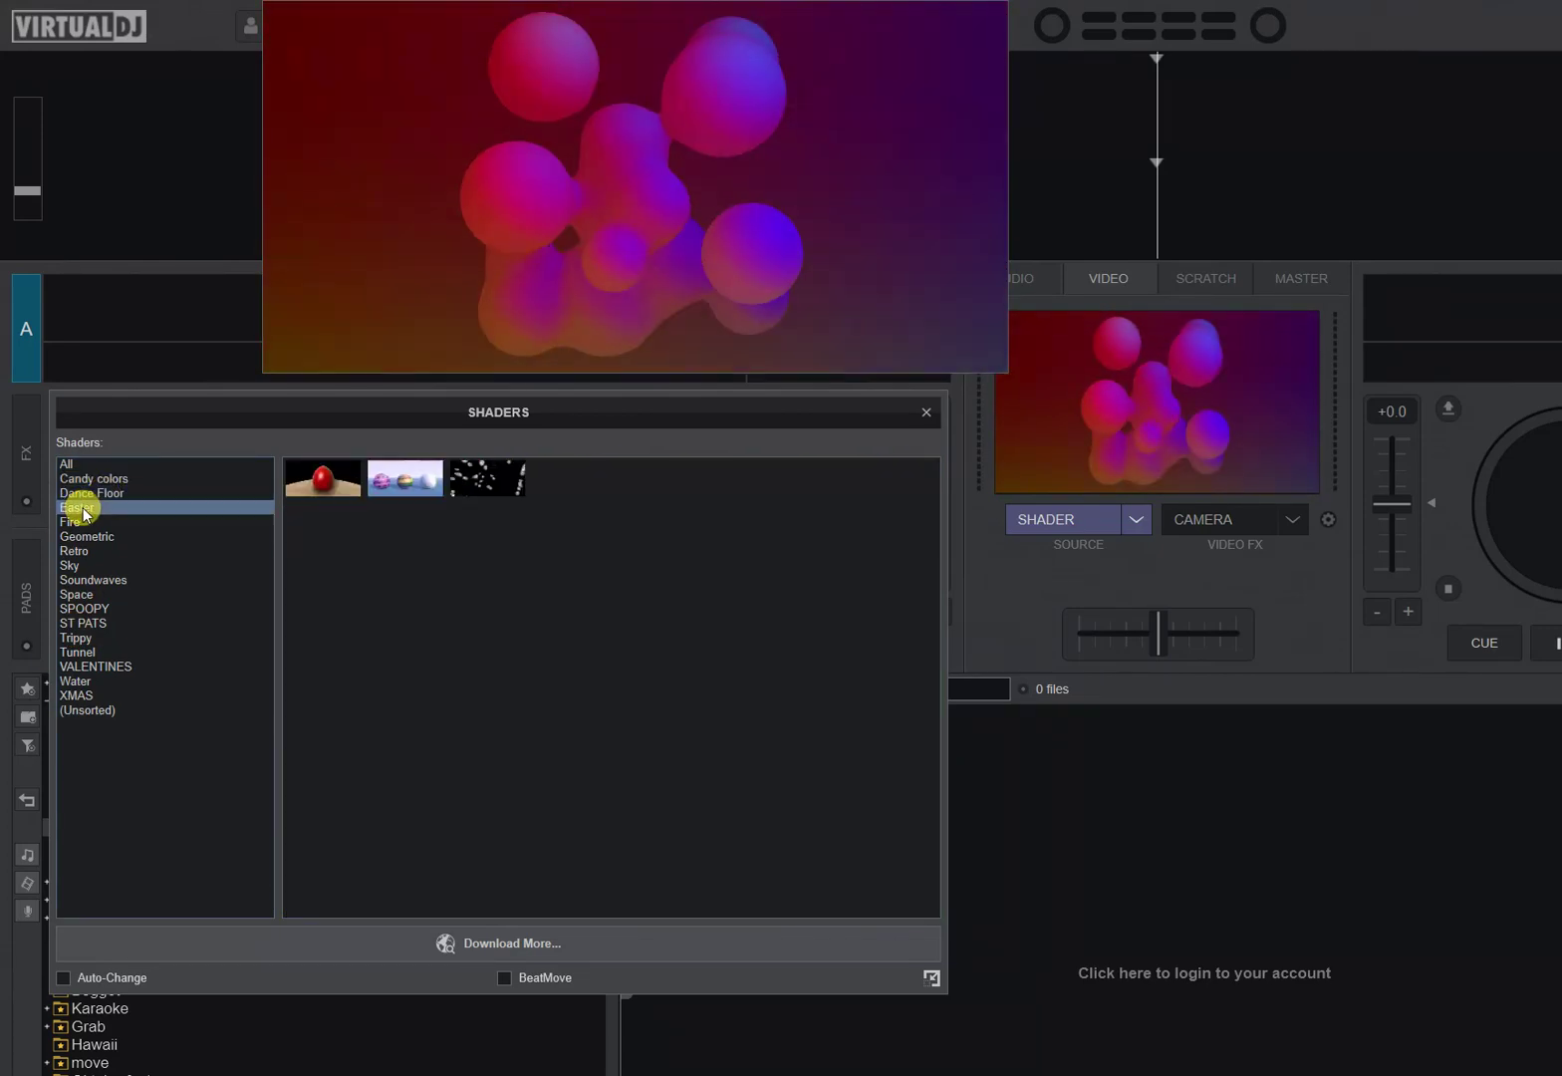
left_click(76, 520)
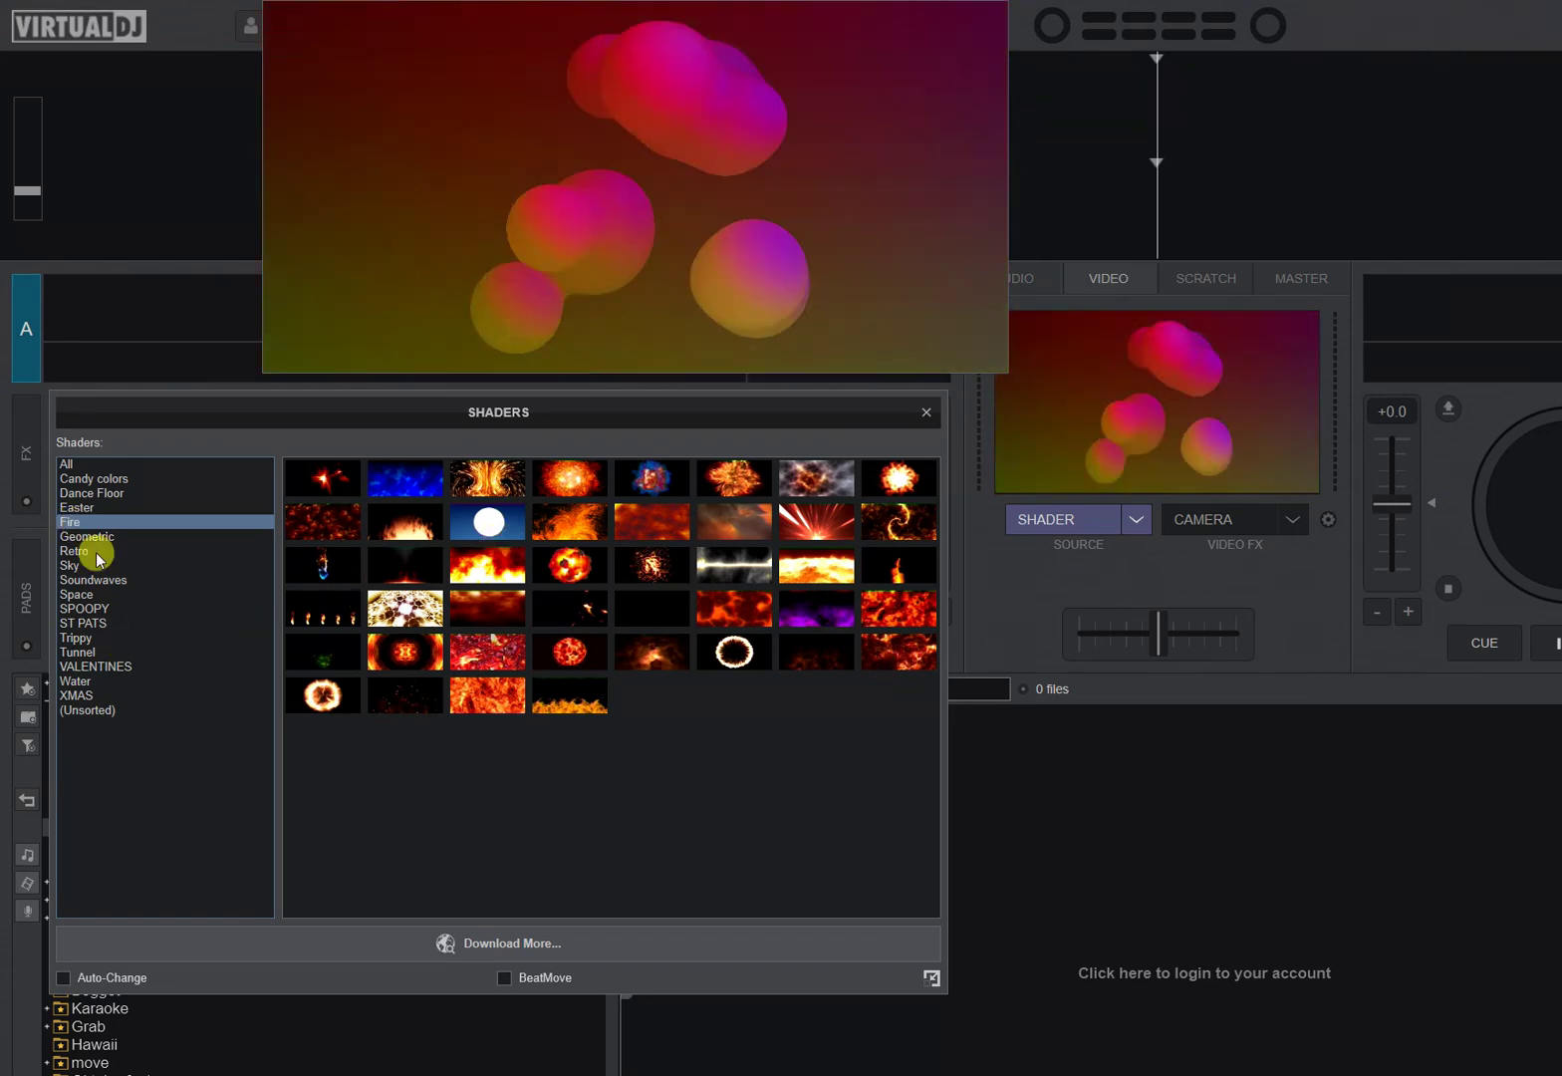
left_click(99, 554)
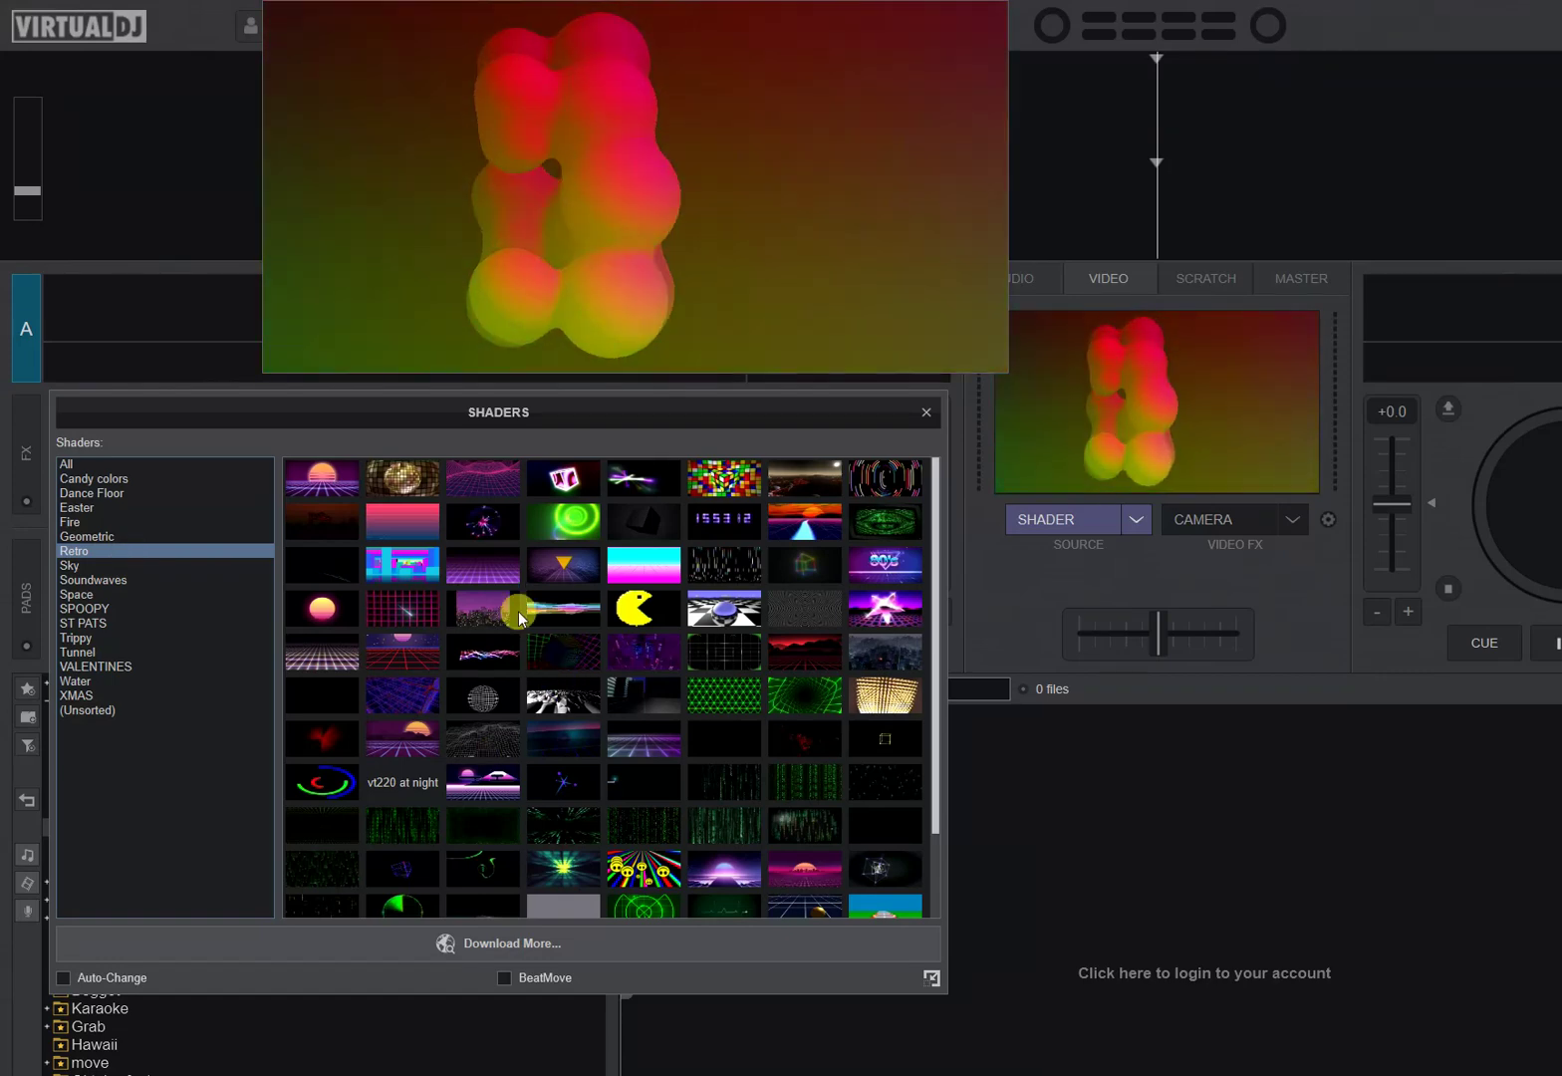
mouse_move(934, 978)
left_mouse_down()
mouse_move(1087, 1021)
mouse_move(957, 988)
left_mouse_up()
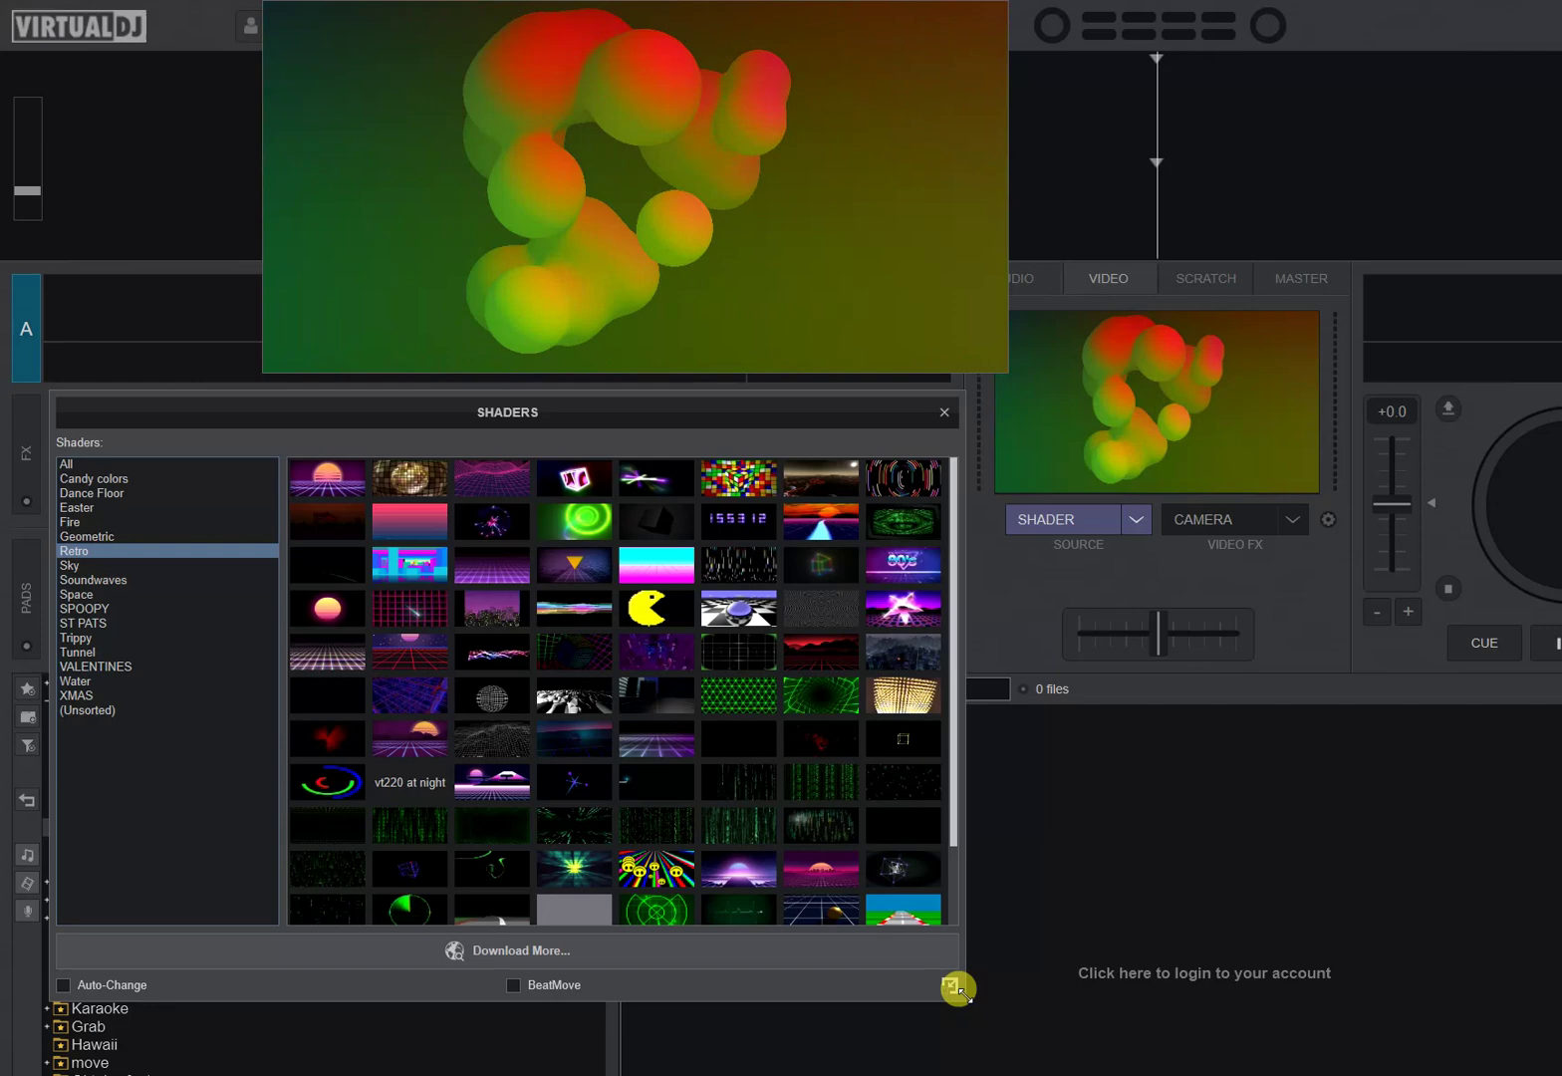
left_click(113, 566)
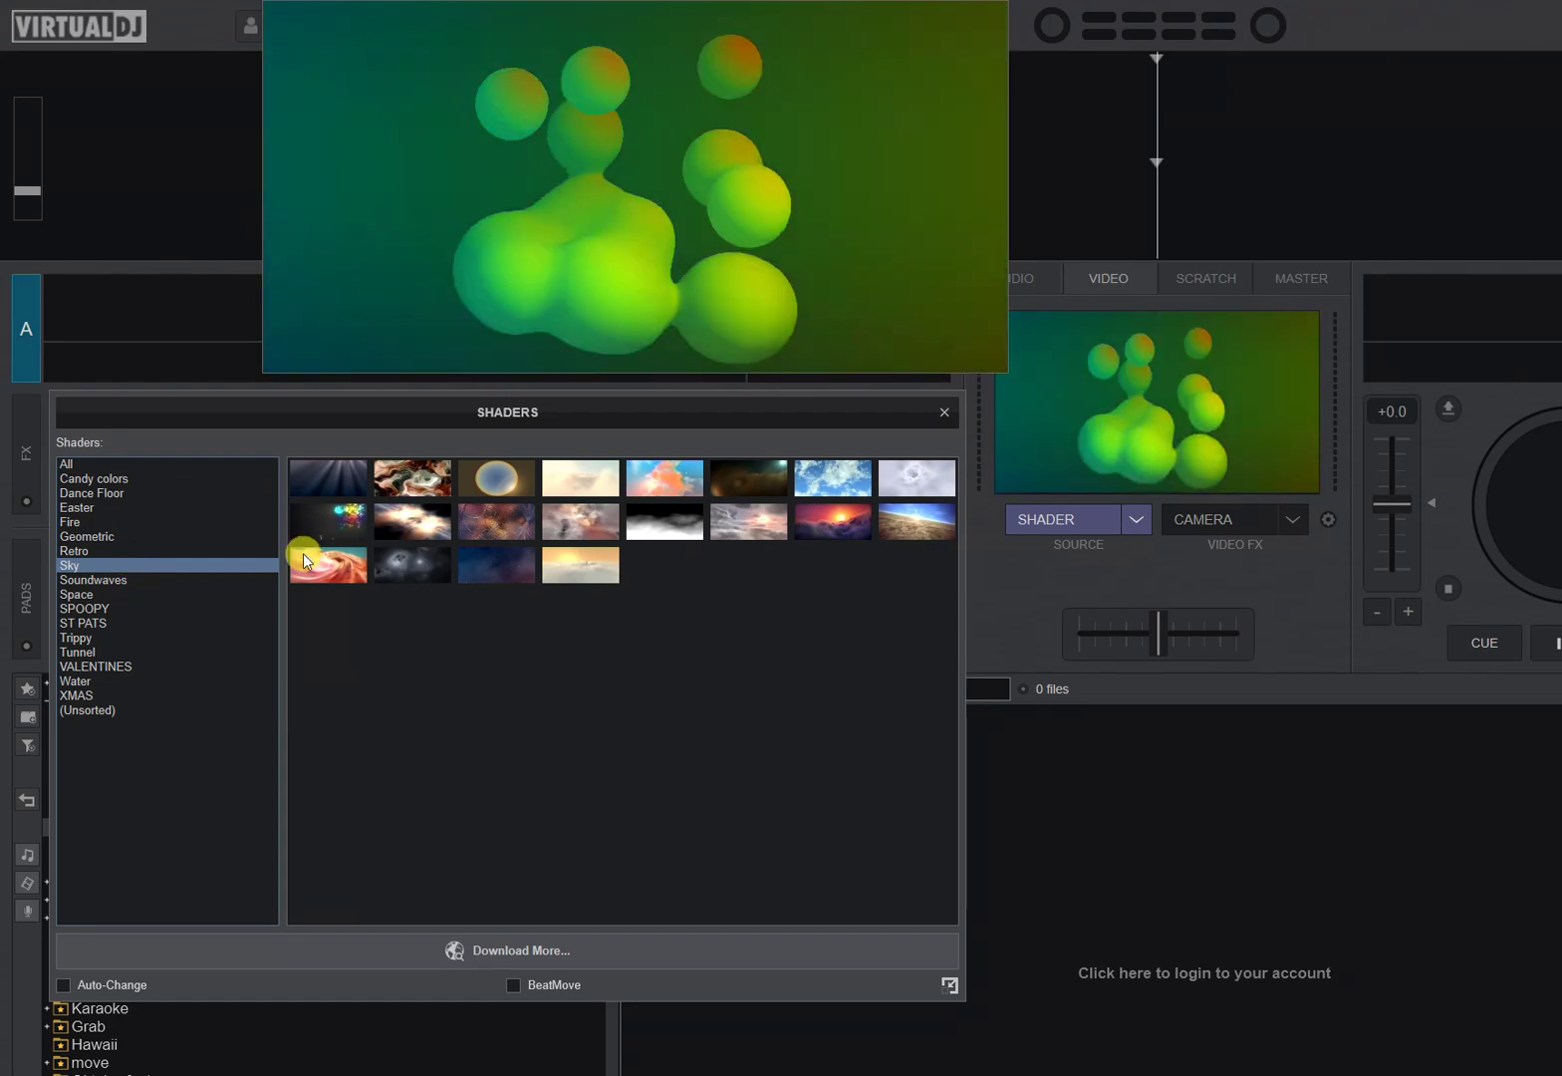
Place the Documents\VirtualDJ Explorer window at the top and the 64-bit archive to its right.
key("alt+Tab")
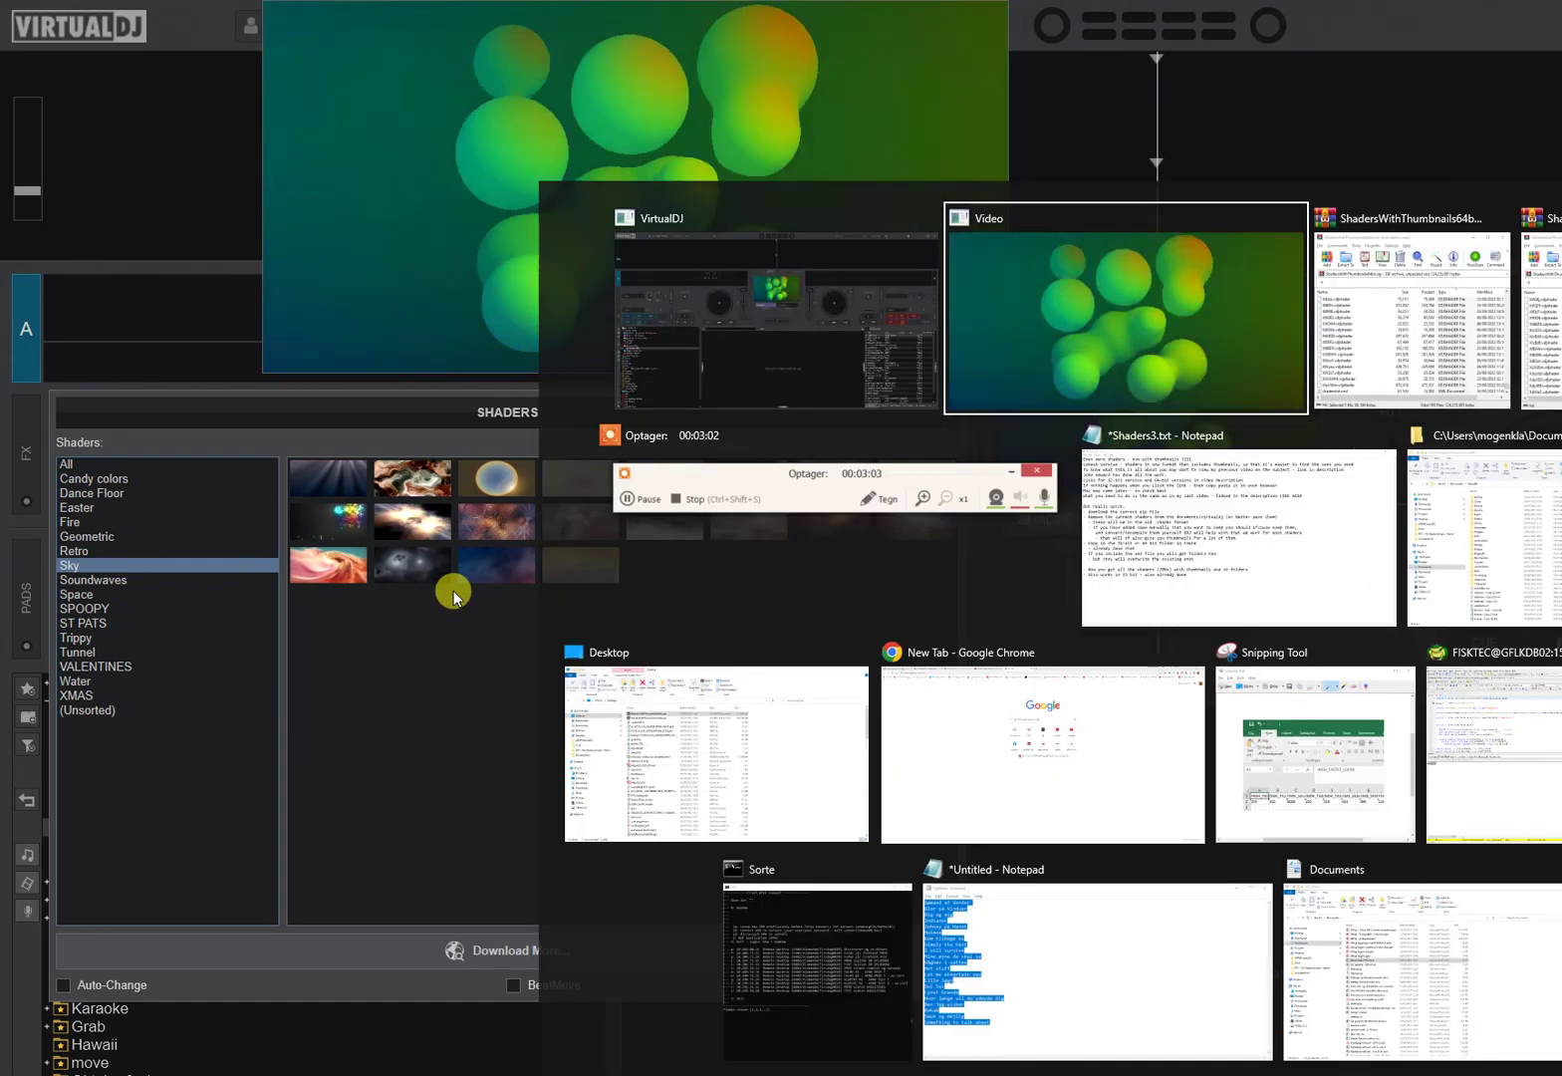
key("alt+Tab")
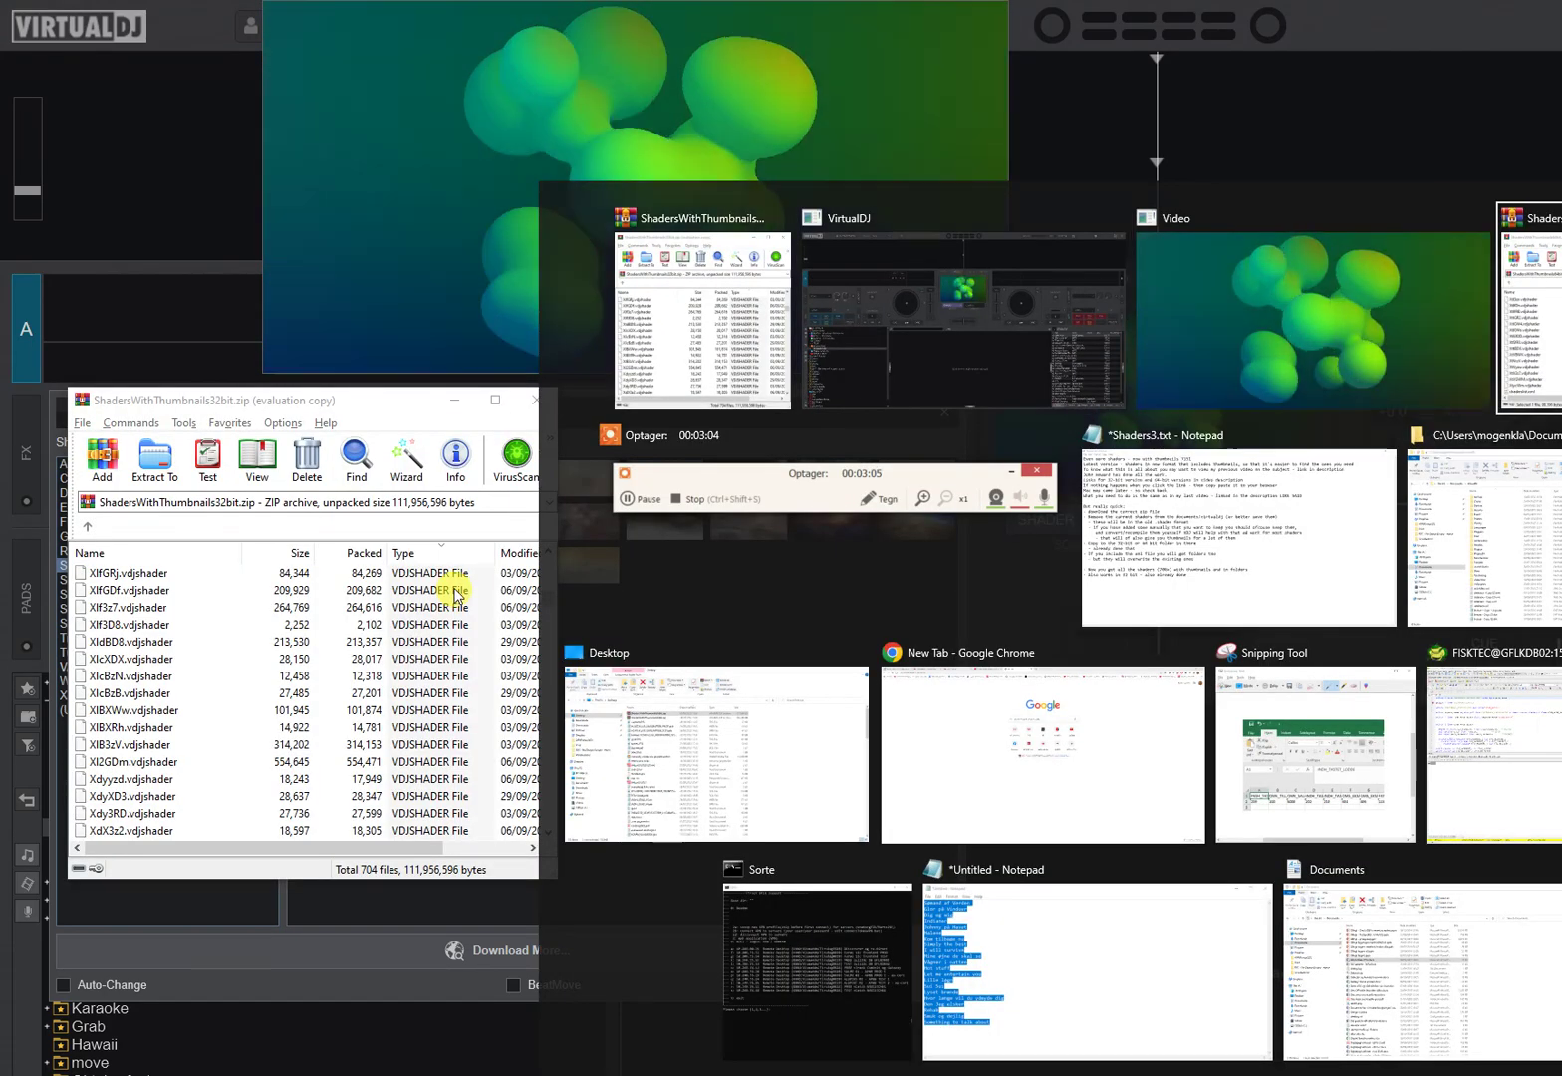
key("alt+Tab")
key("alt+Tab")
key("alt+Tab")
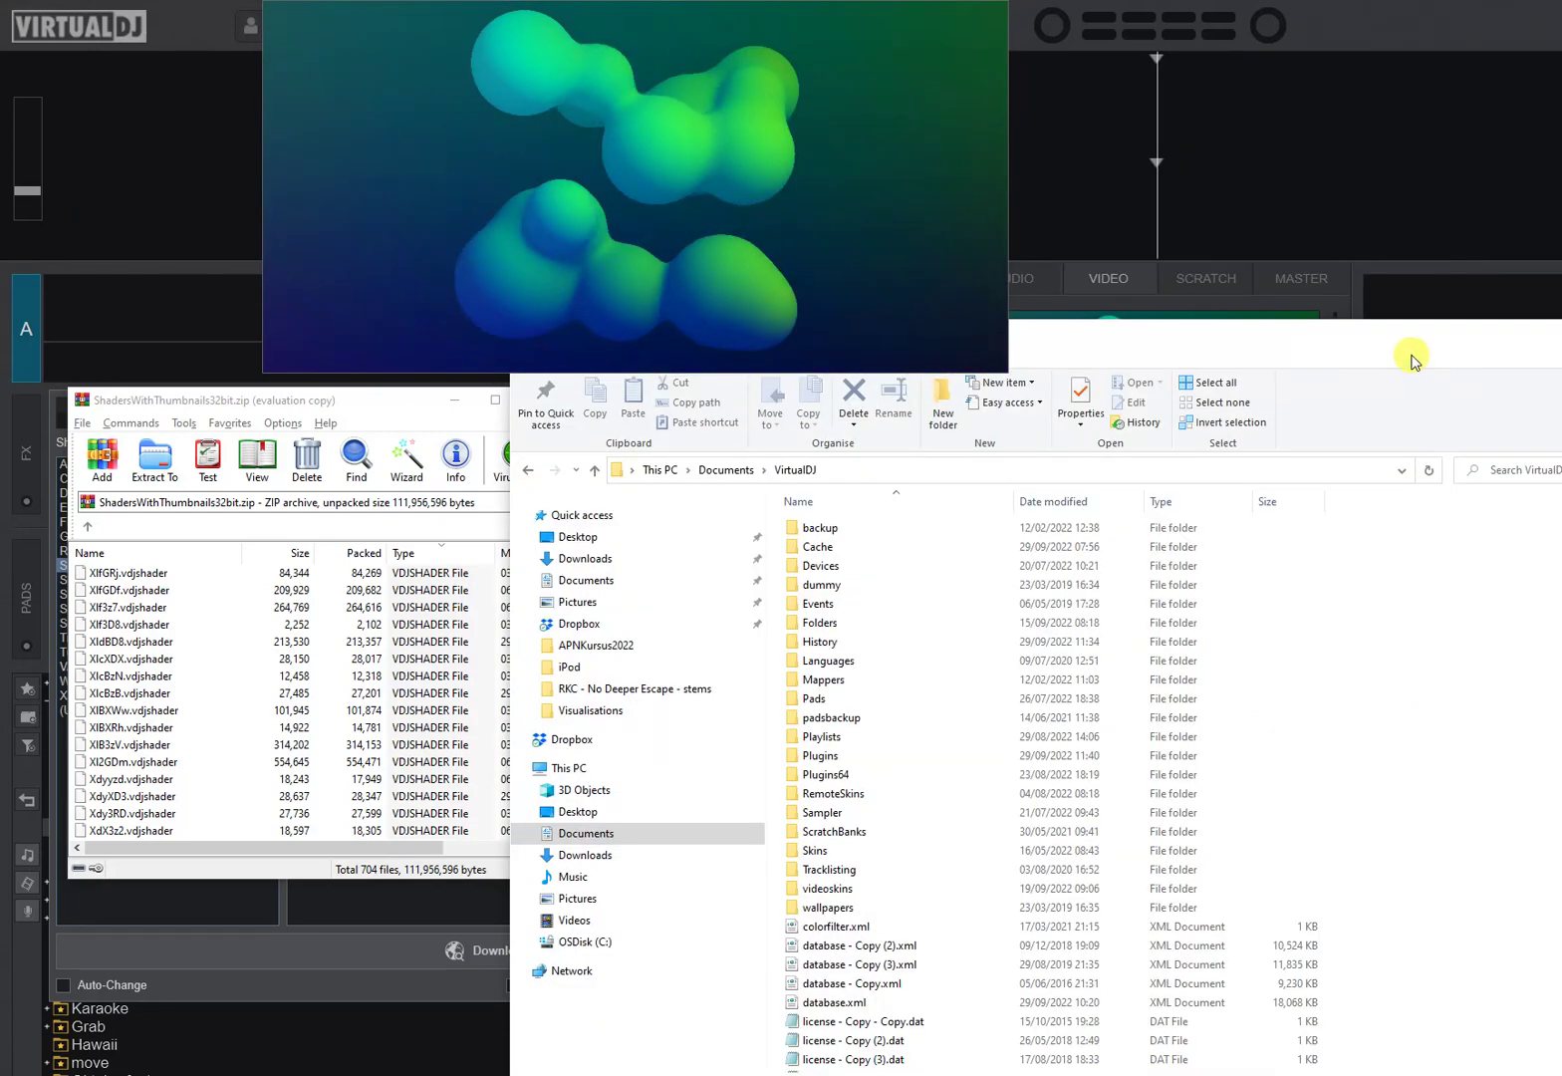
left_click_drag(1290, 339, 804, 283)
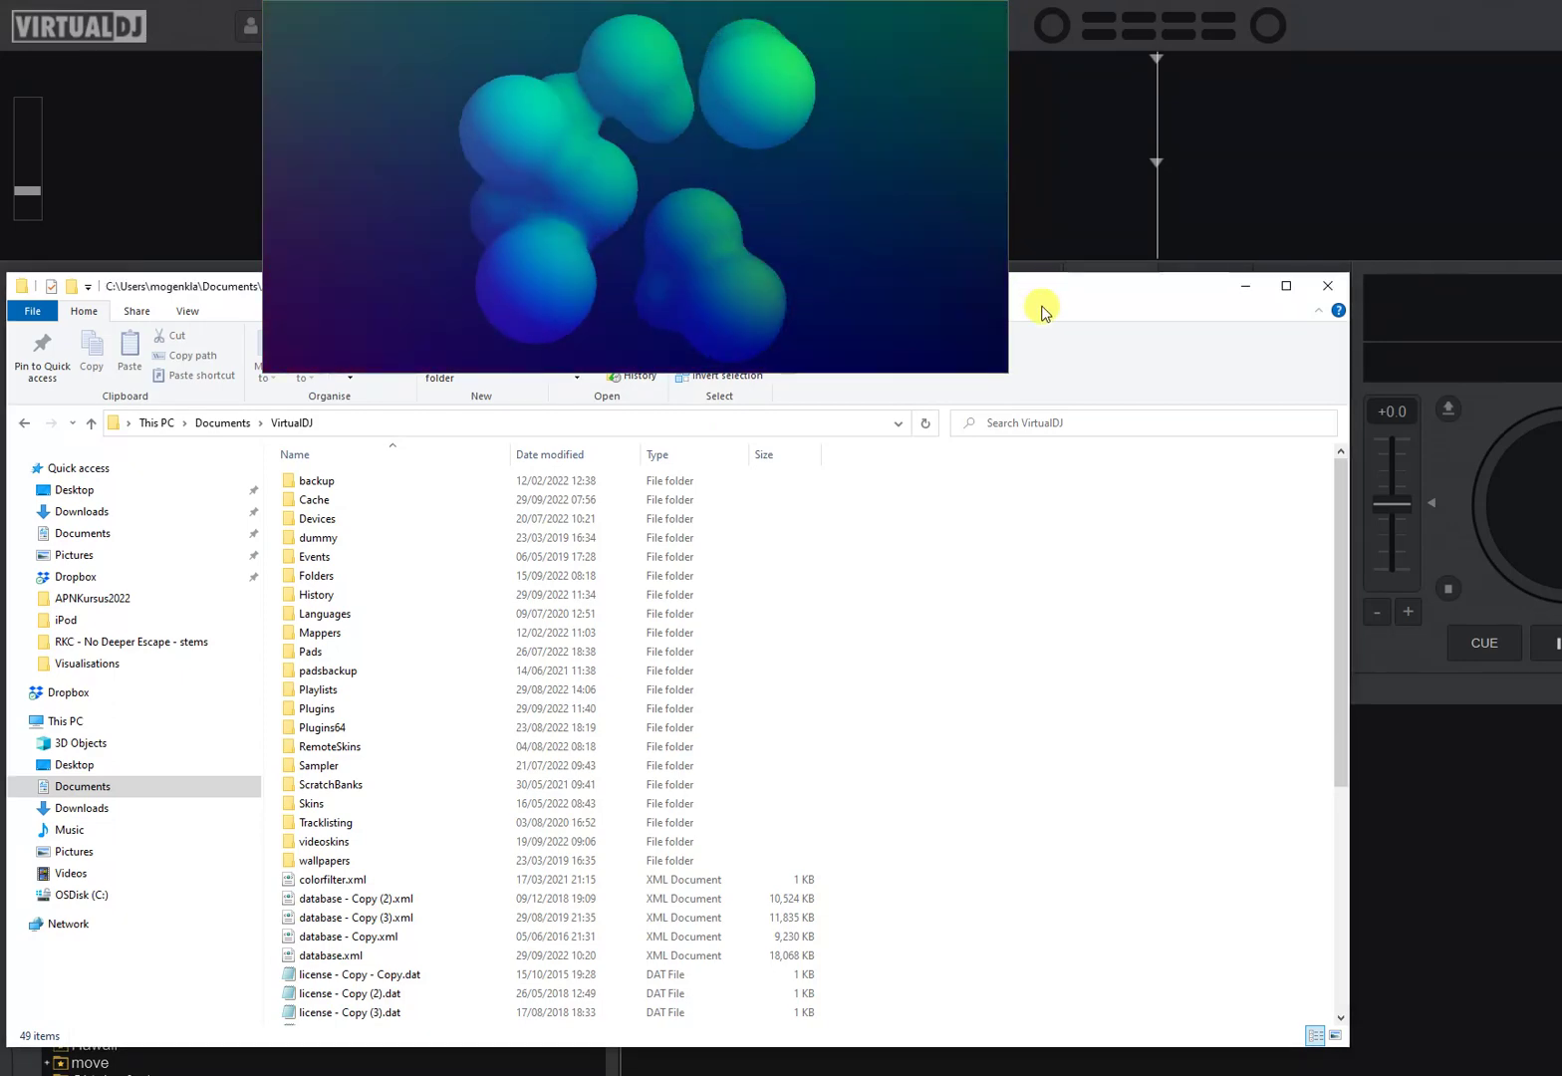
left_click_drag(1042, 290, 1045, 419)
left_click(1063, 338)
key("alt+Tab")
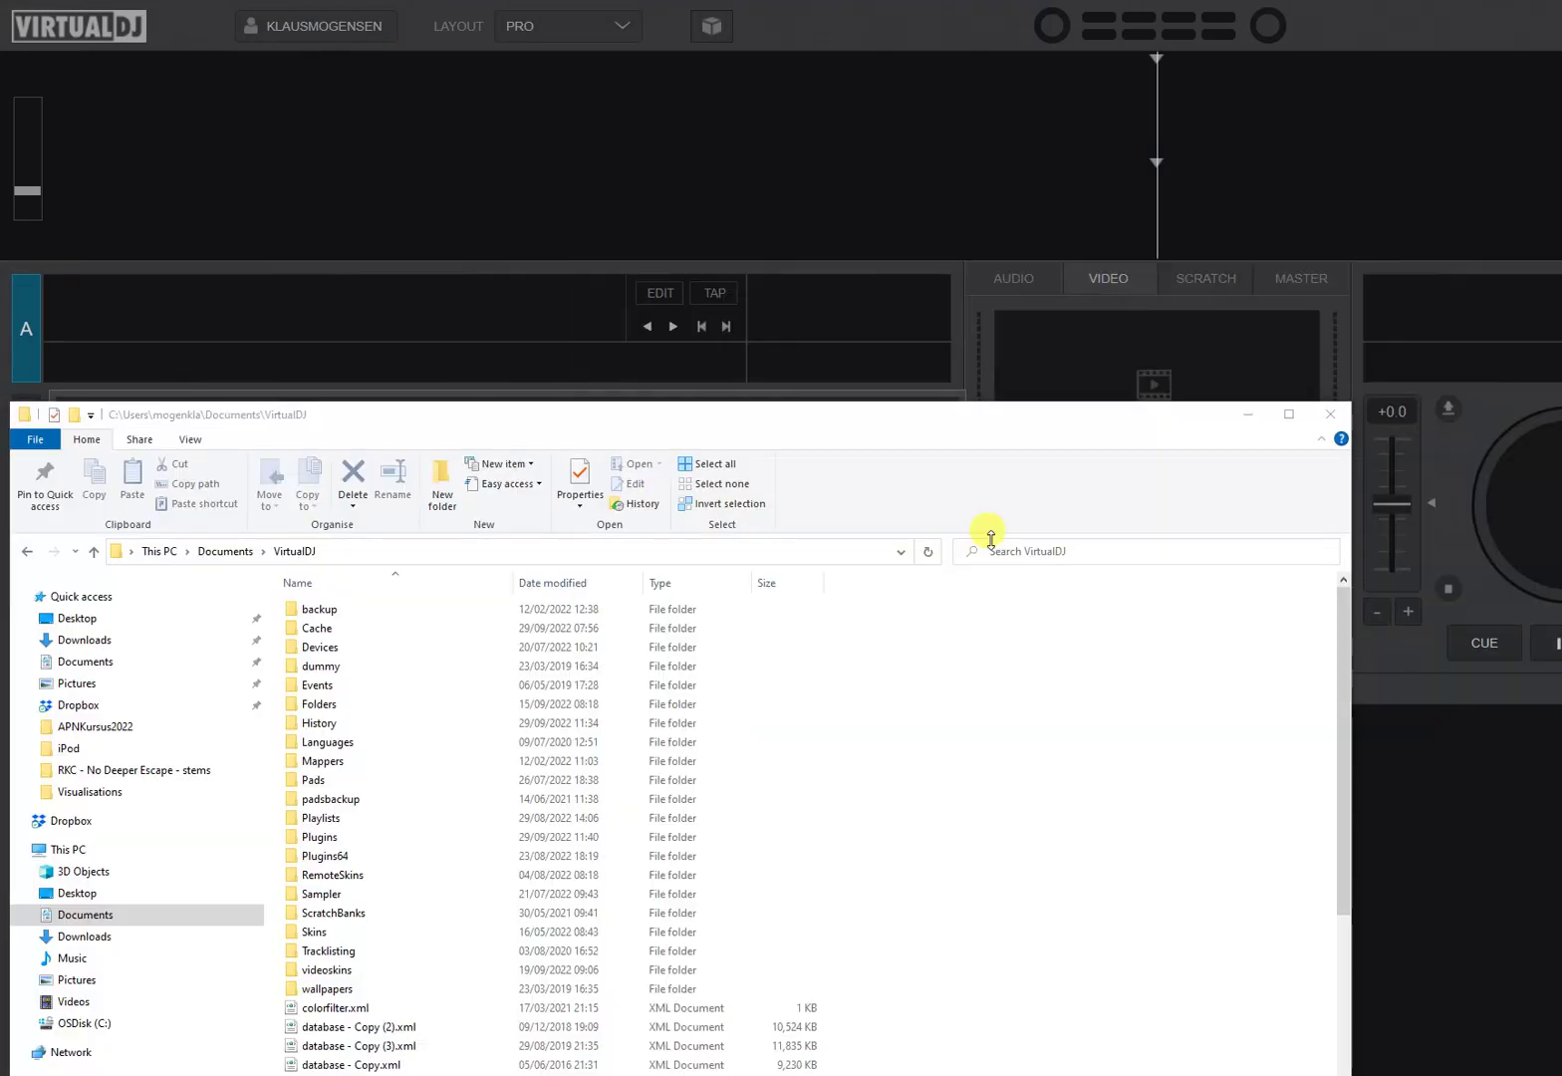
left_click_drag(891, 406, 1088, 88)
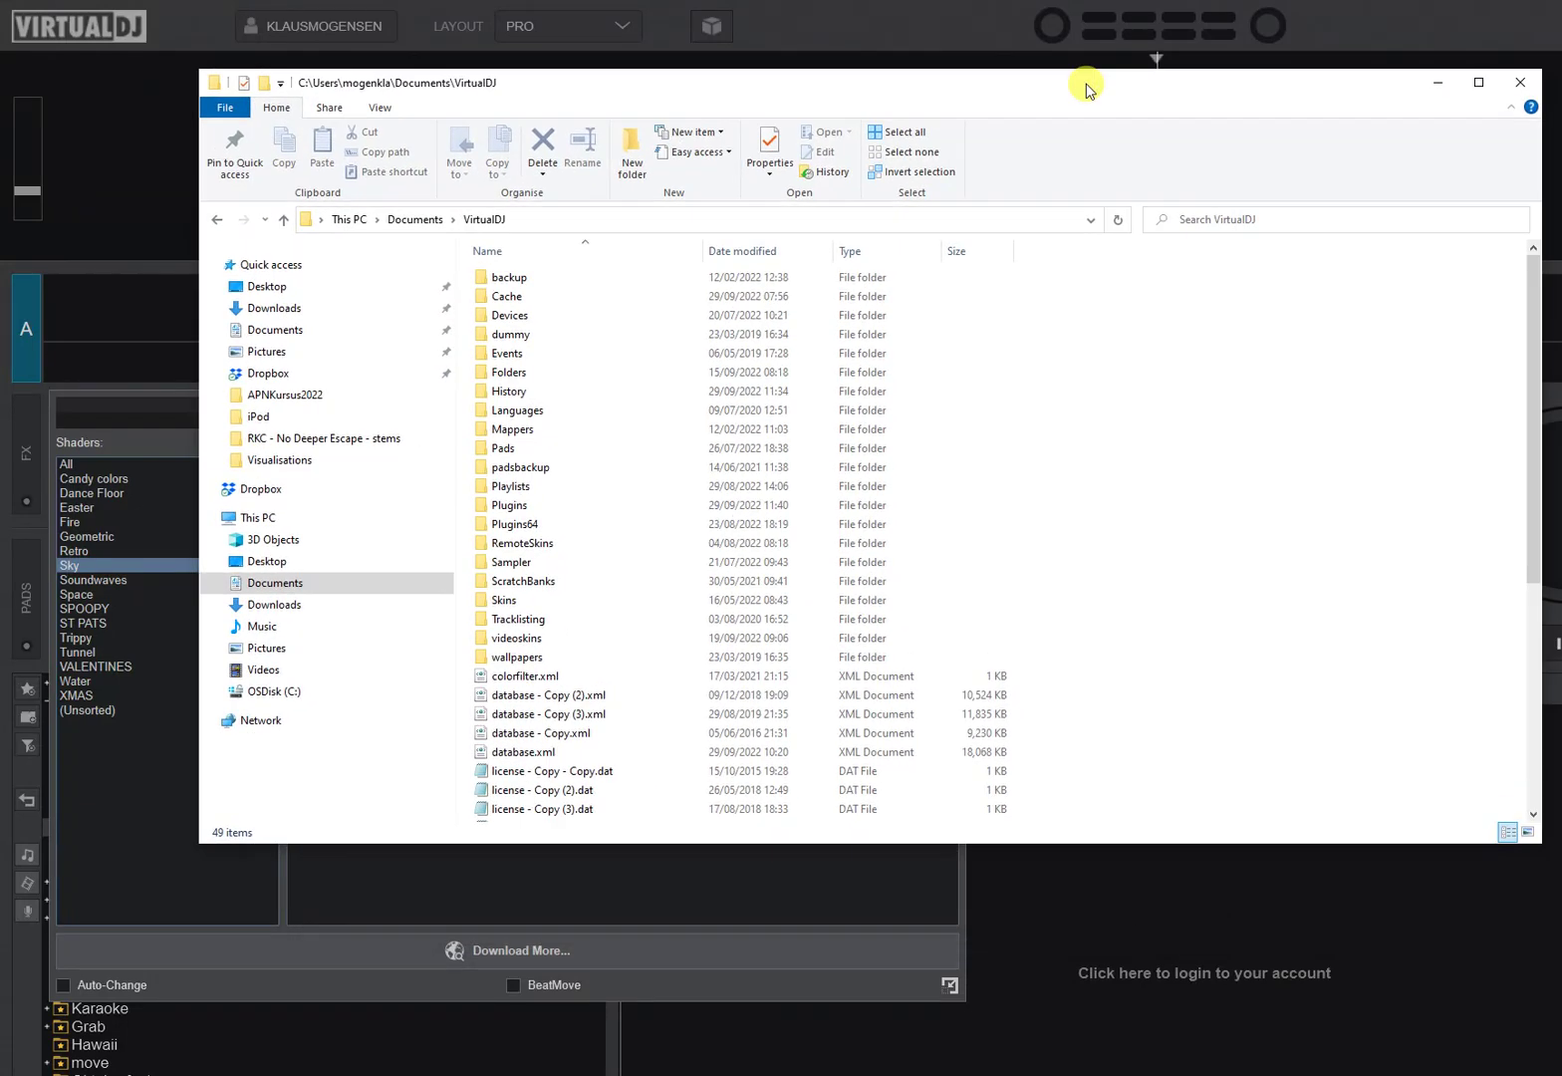
key("alt+Tab")
key("alt+Tab")
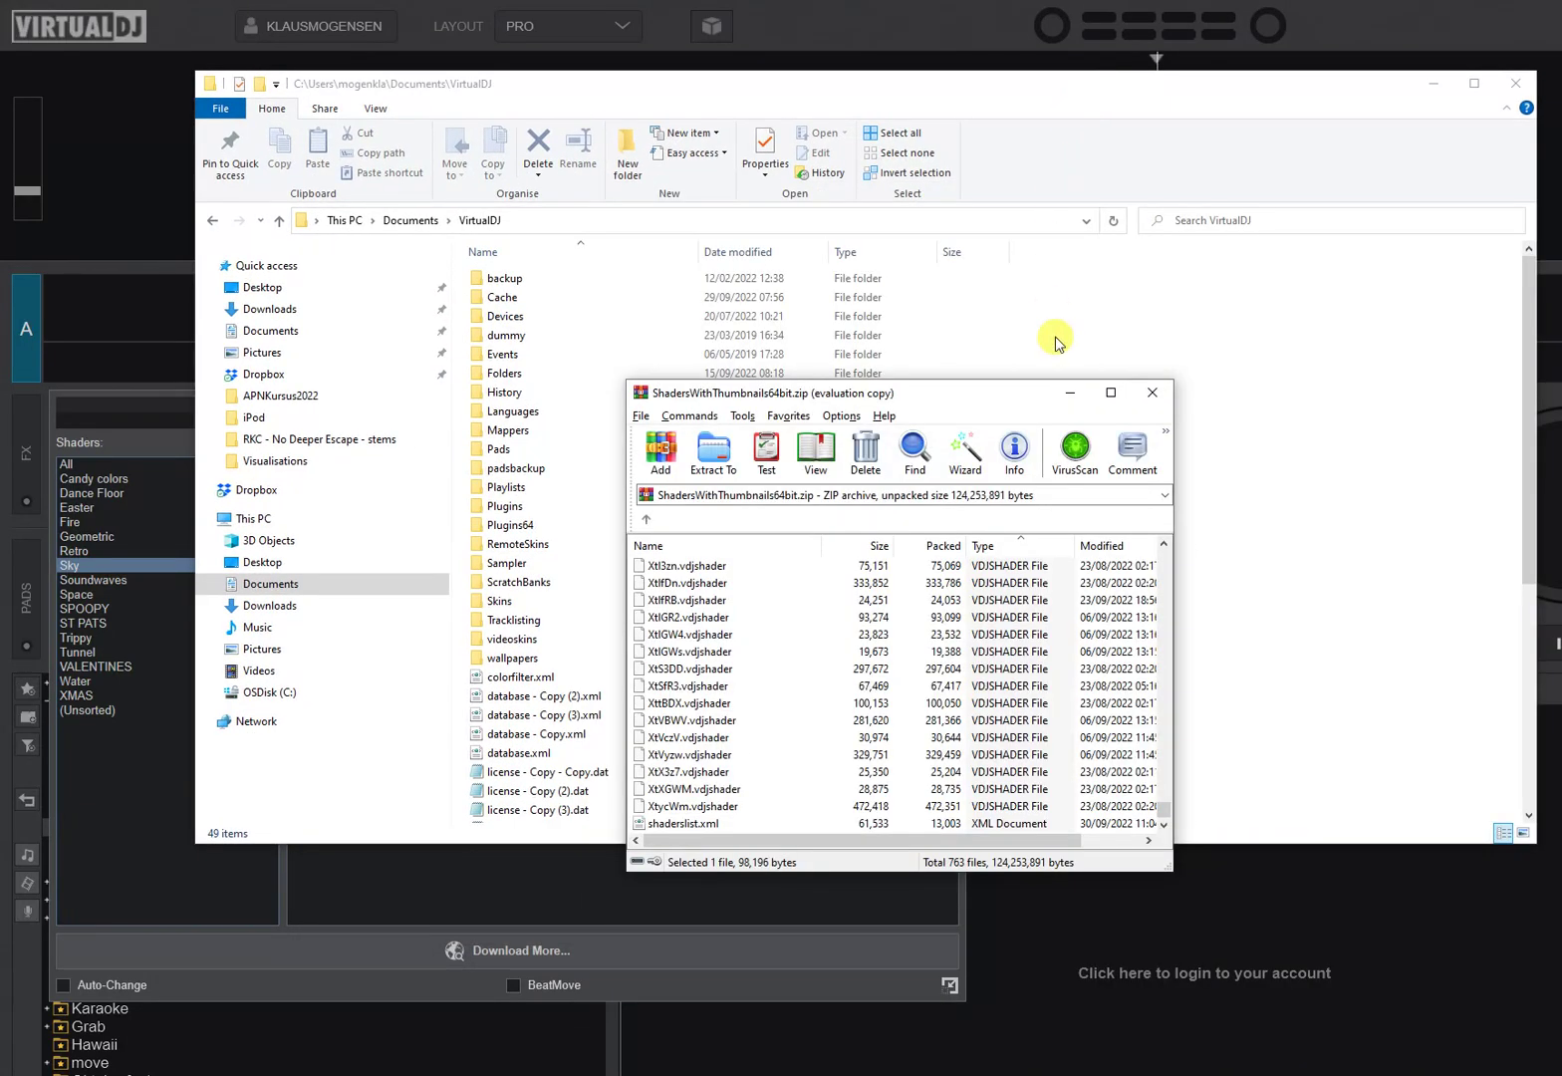
left_click_drag(964, 397, 1241, 403)
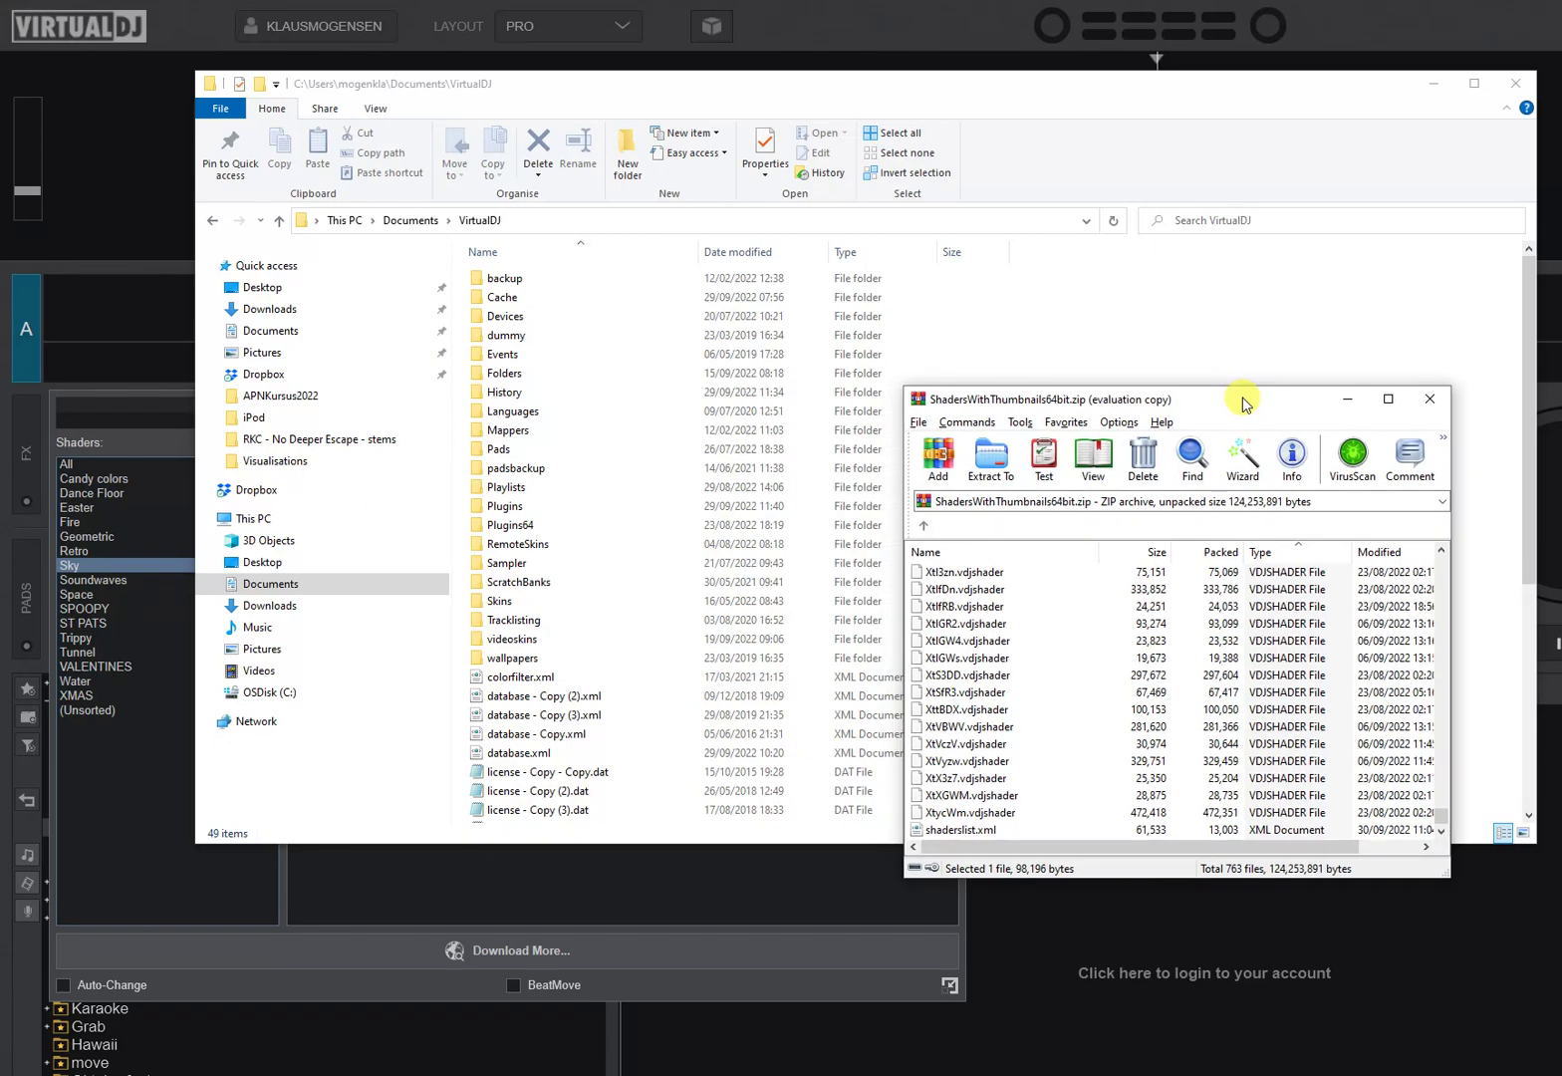
Open Plugins64\Visualisations in Explorer and scroll through it alongside the shader archive.
double_click(632, 525)
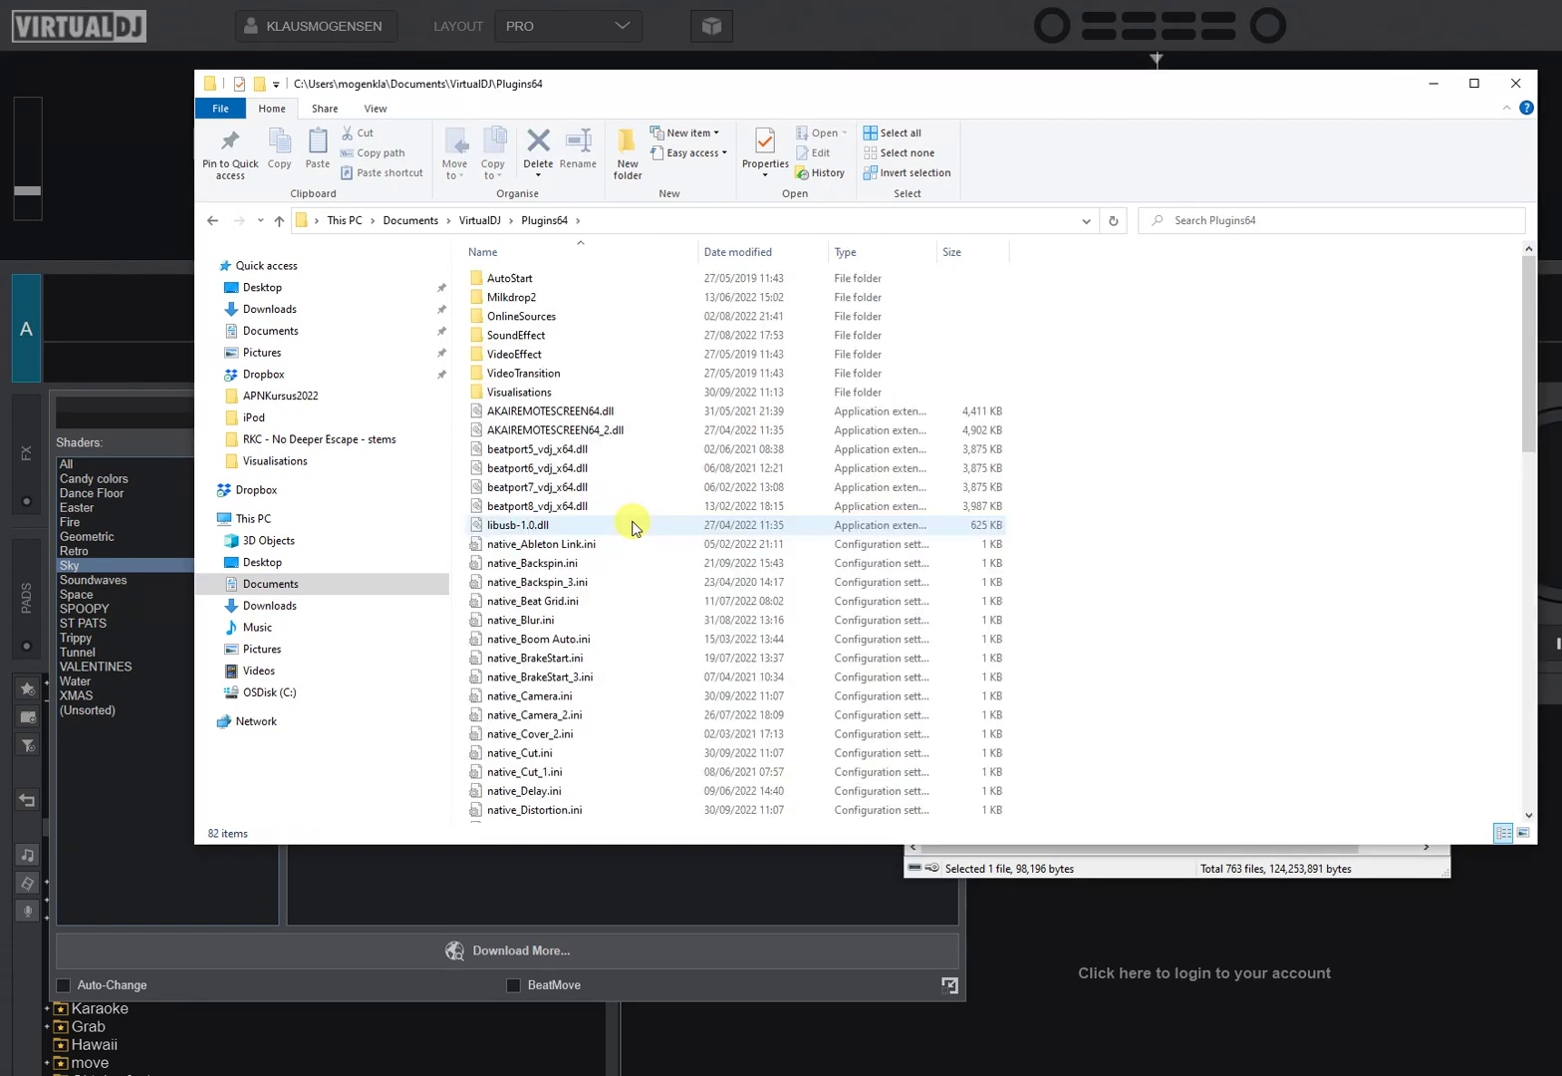
double_click(541, 392)
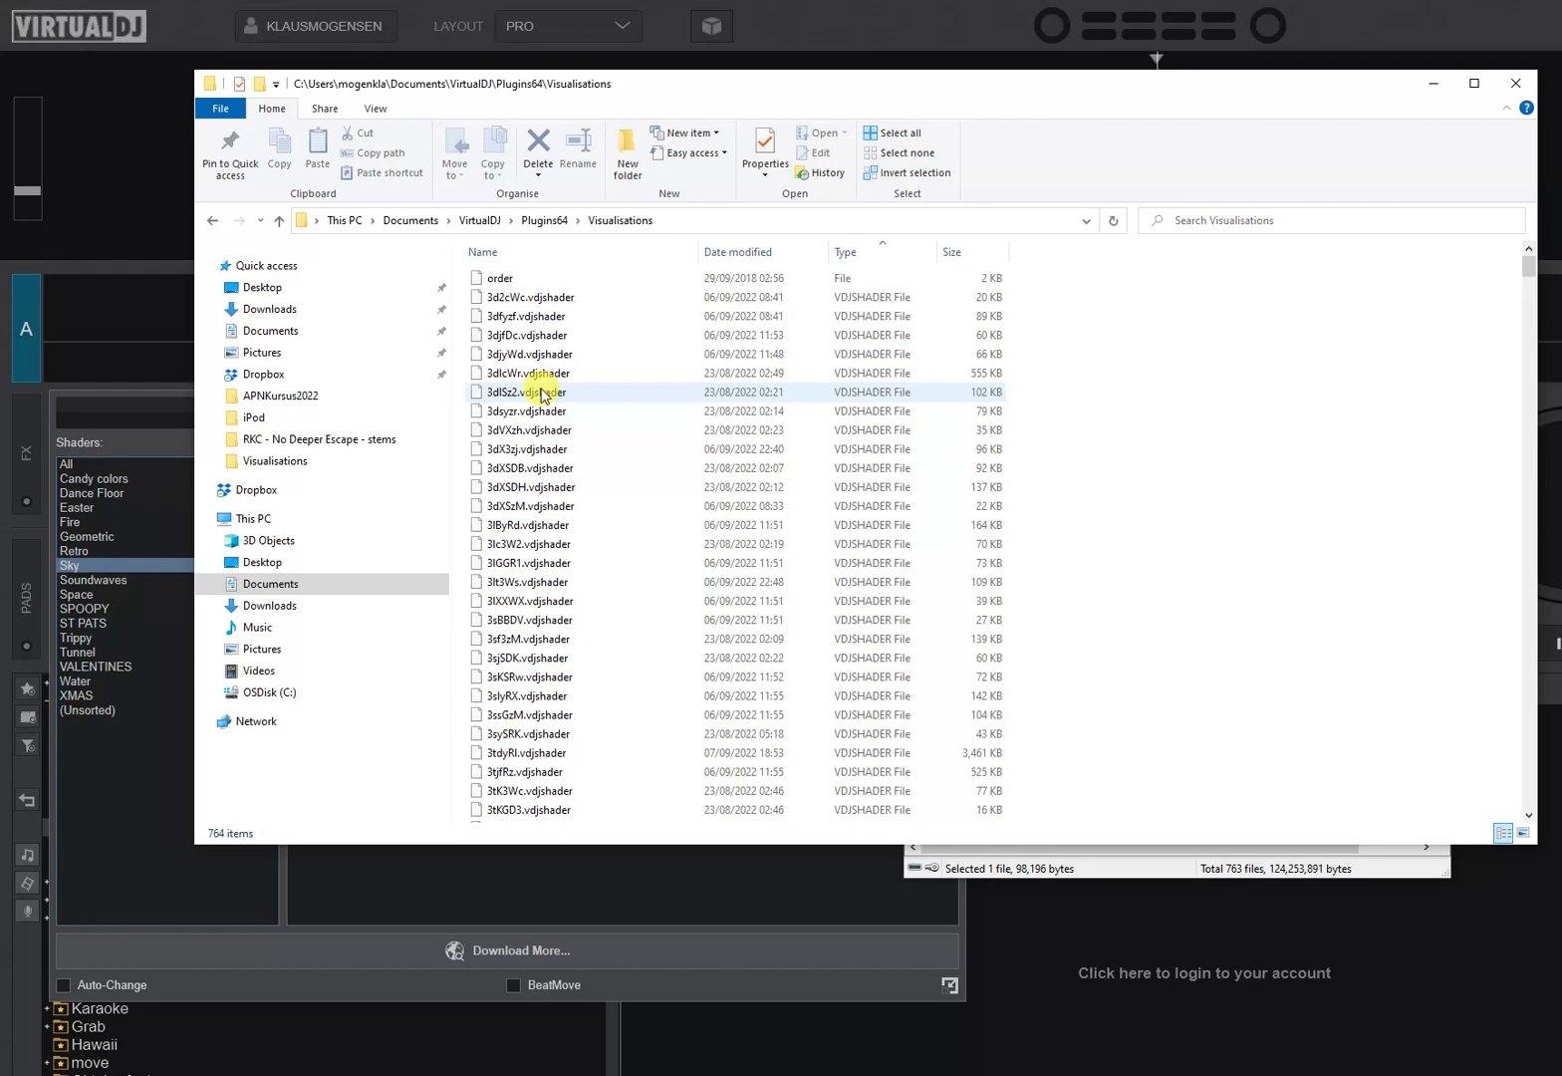
scroll(598, 374, "down", 20)
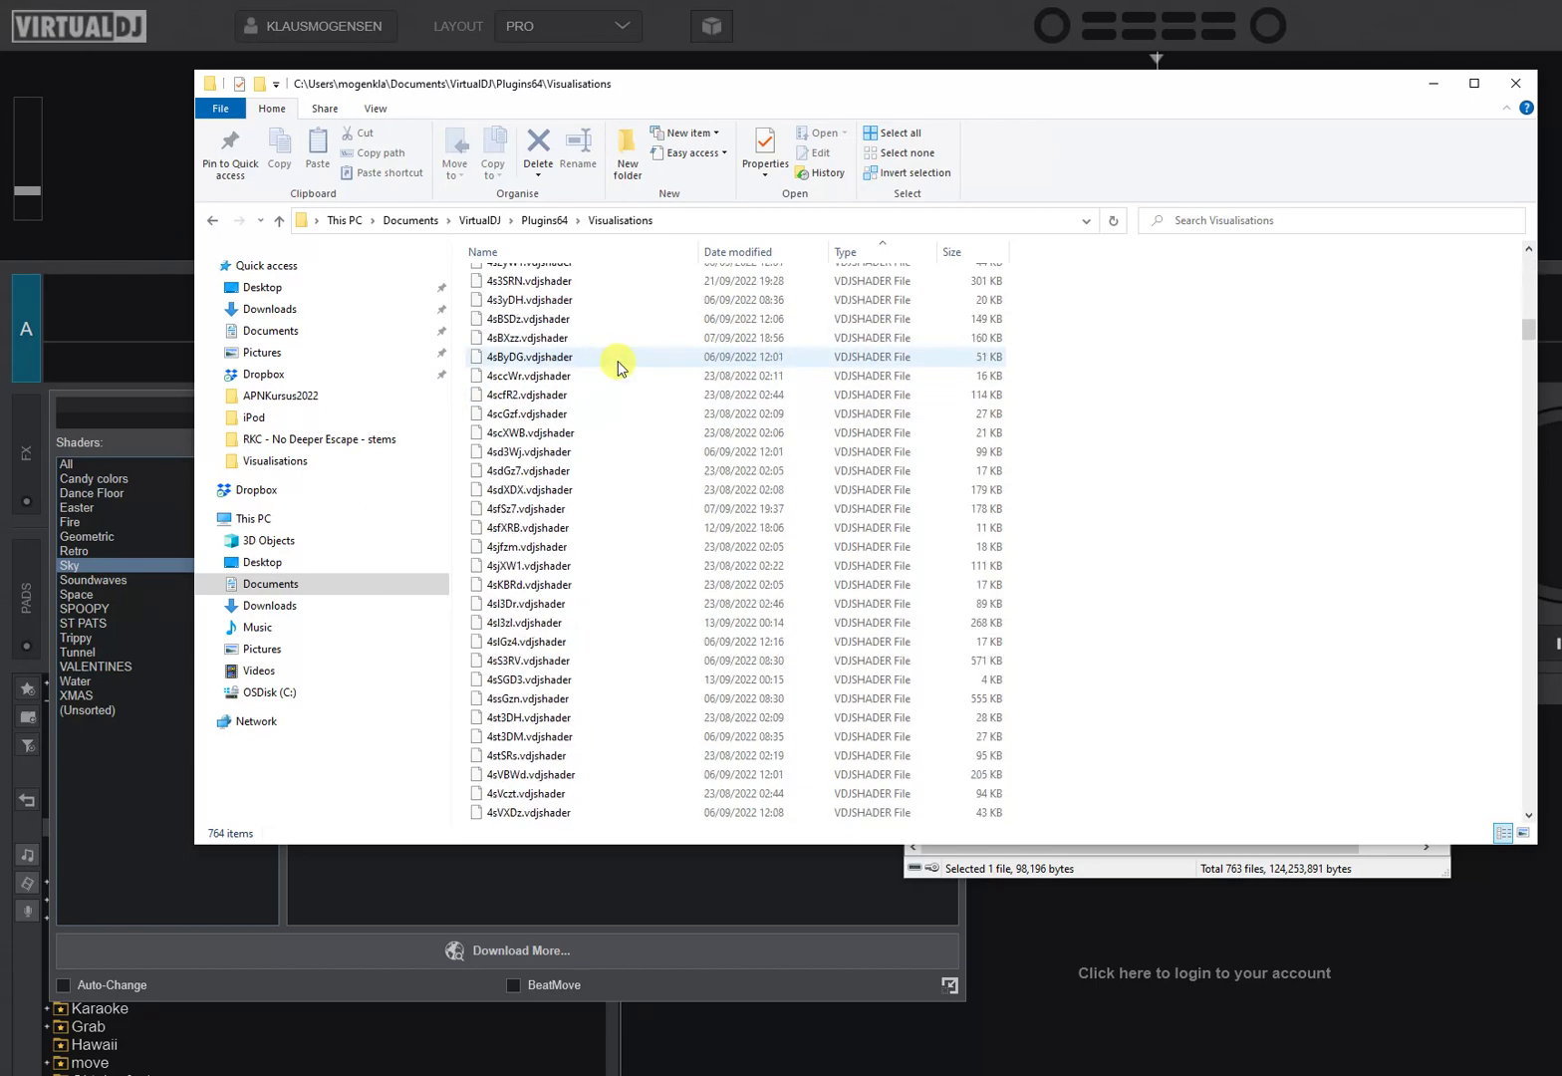
scroll(617, 369, "down", 5)
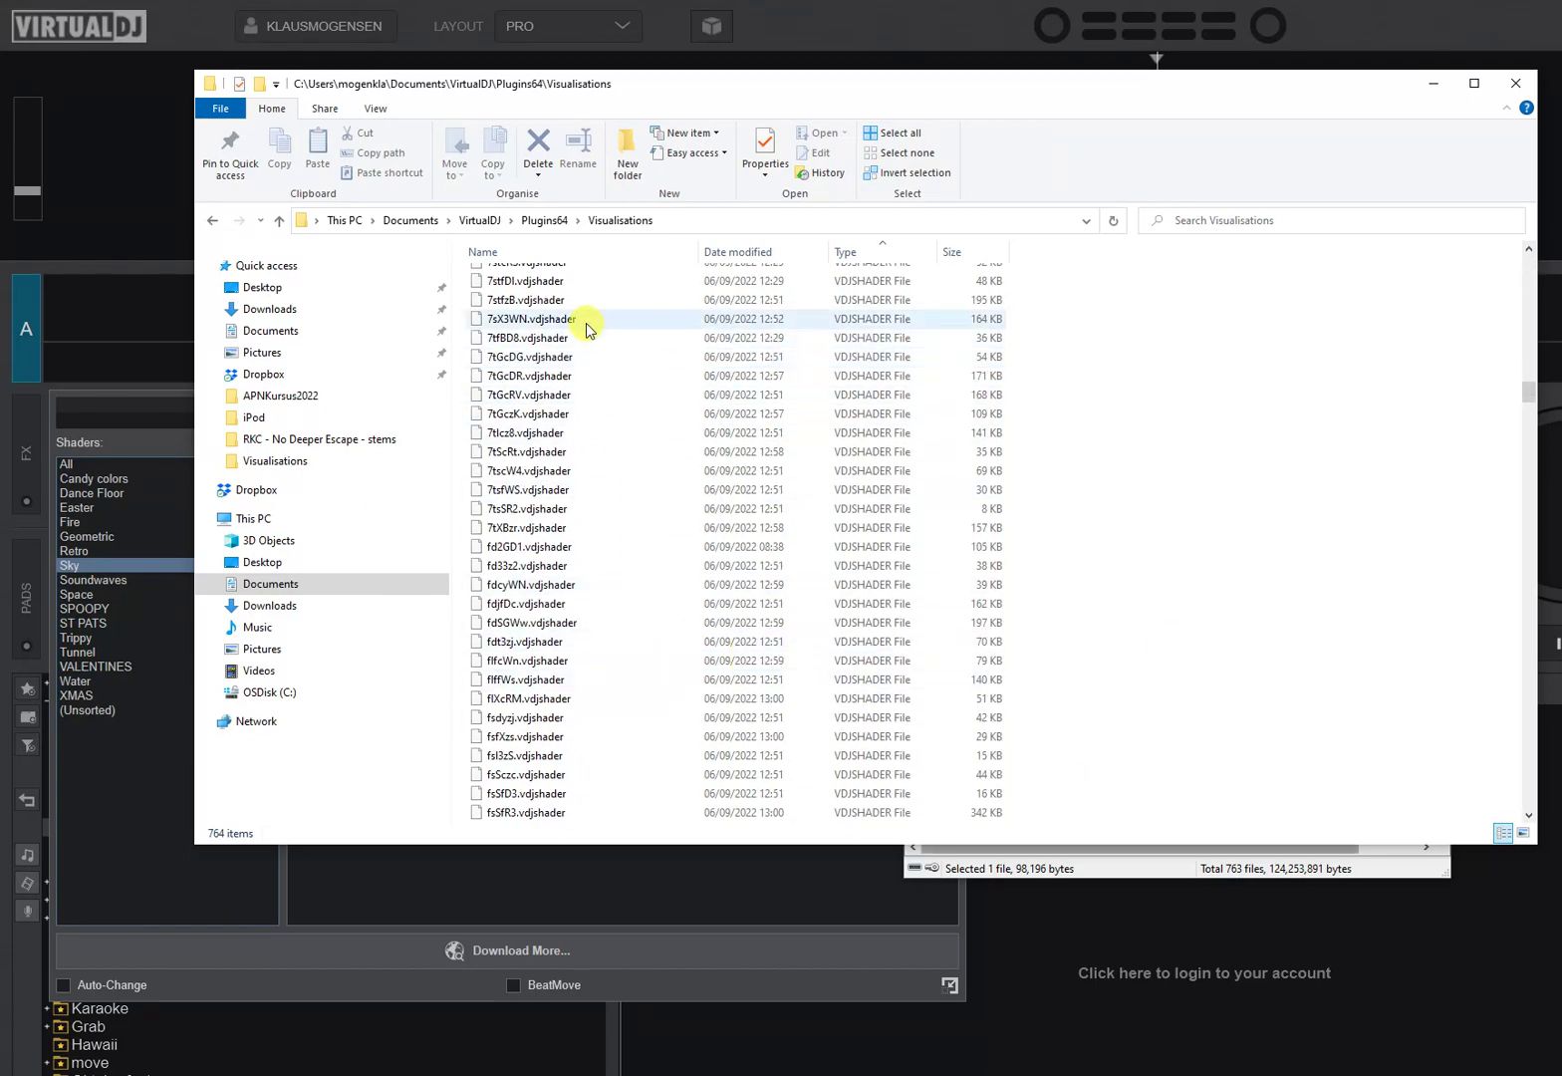
scroll(677, 598, "down", 5)
left_click(1155, 868)
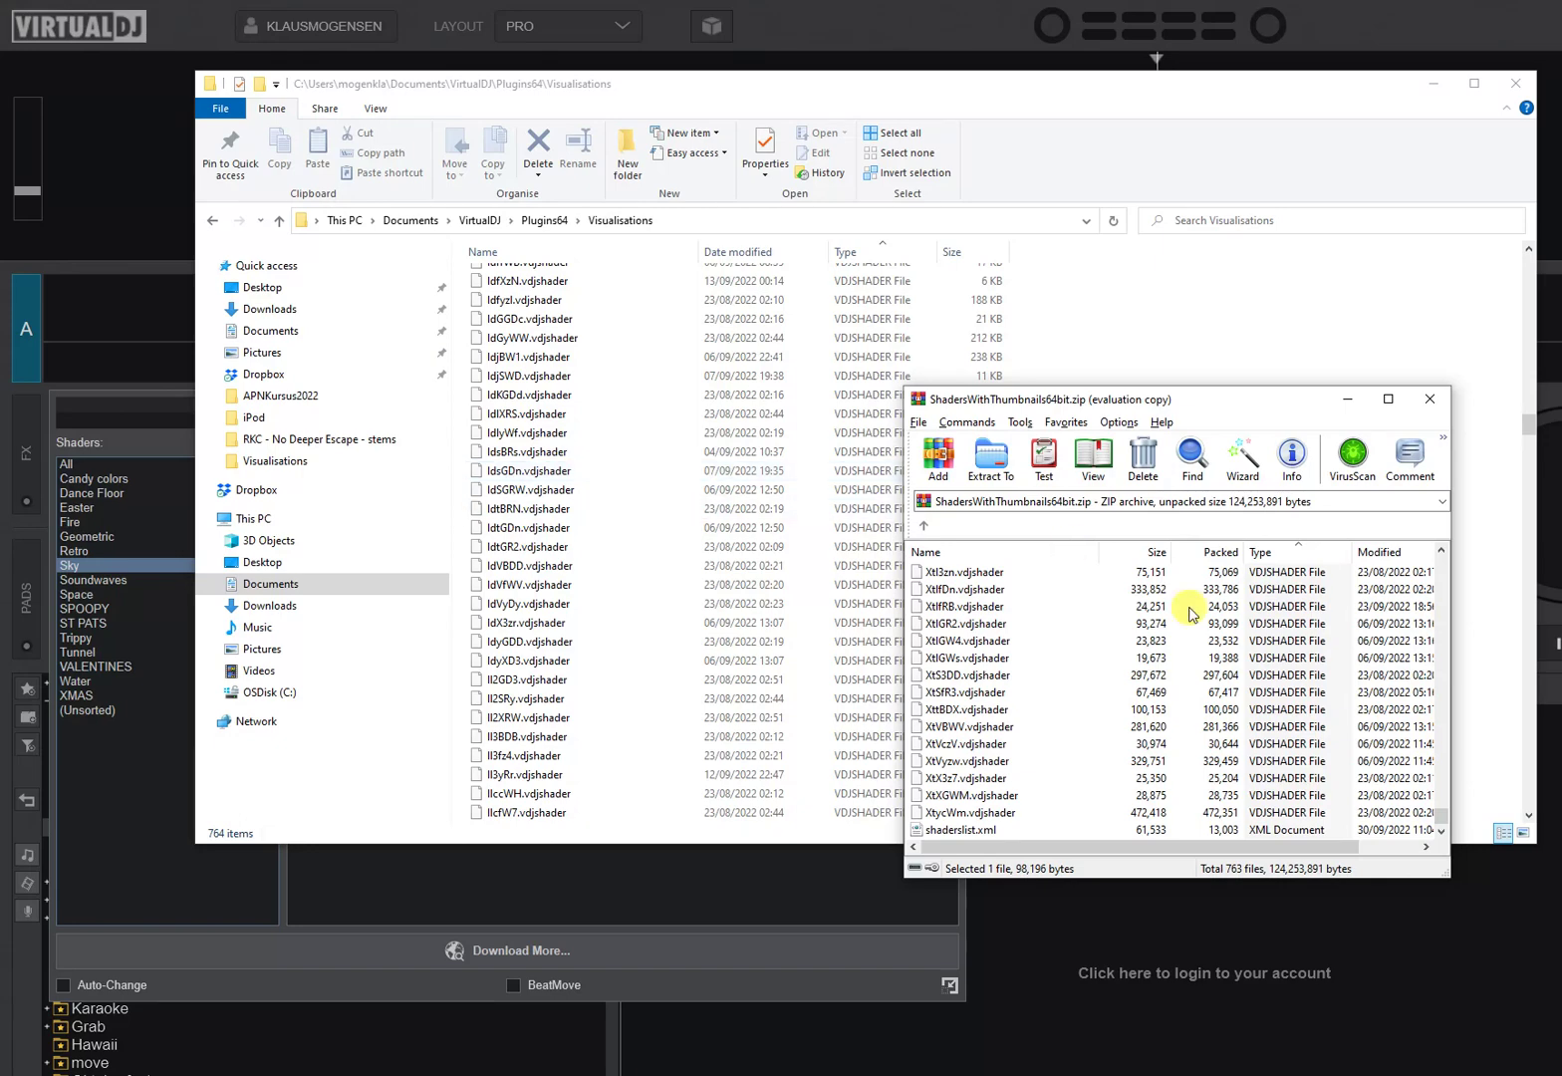
scroll(583, 458, "up", 20)
scroll(583, 461, "up", 20)
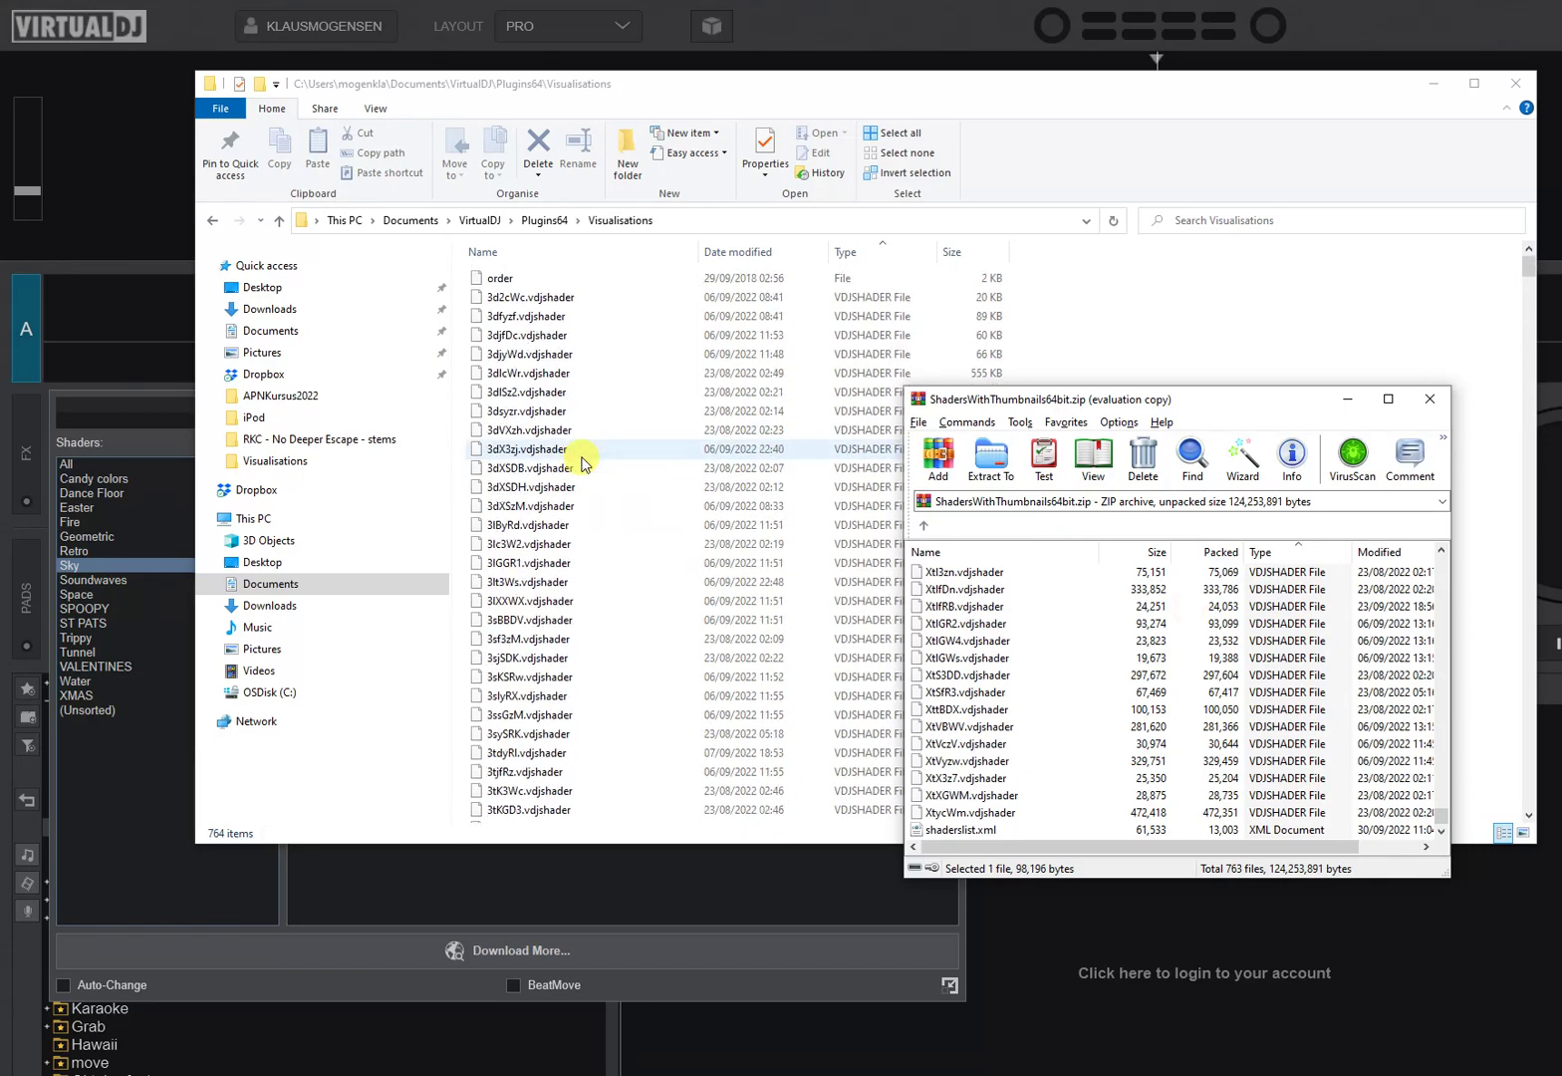
scroll(587, 448, "down", 12)
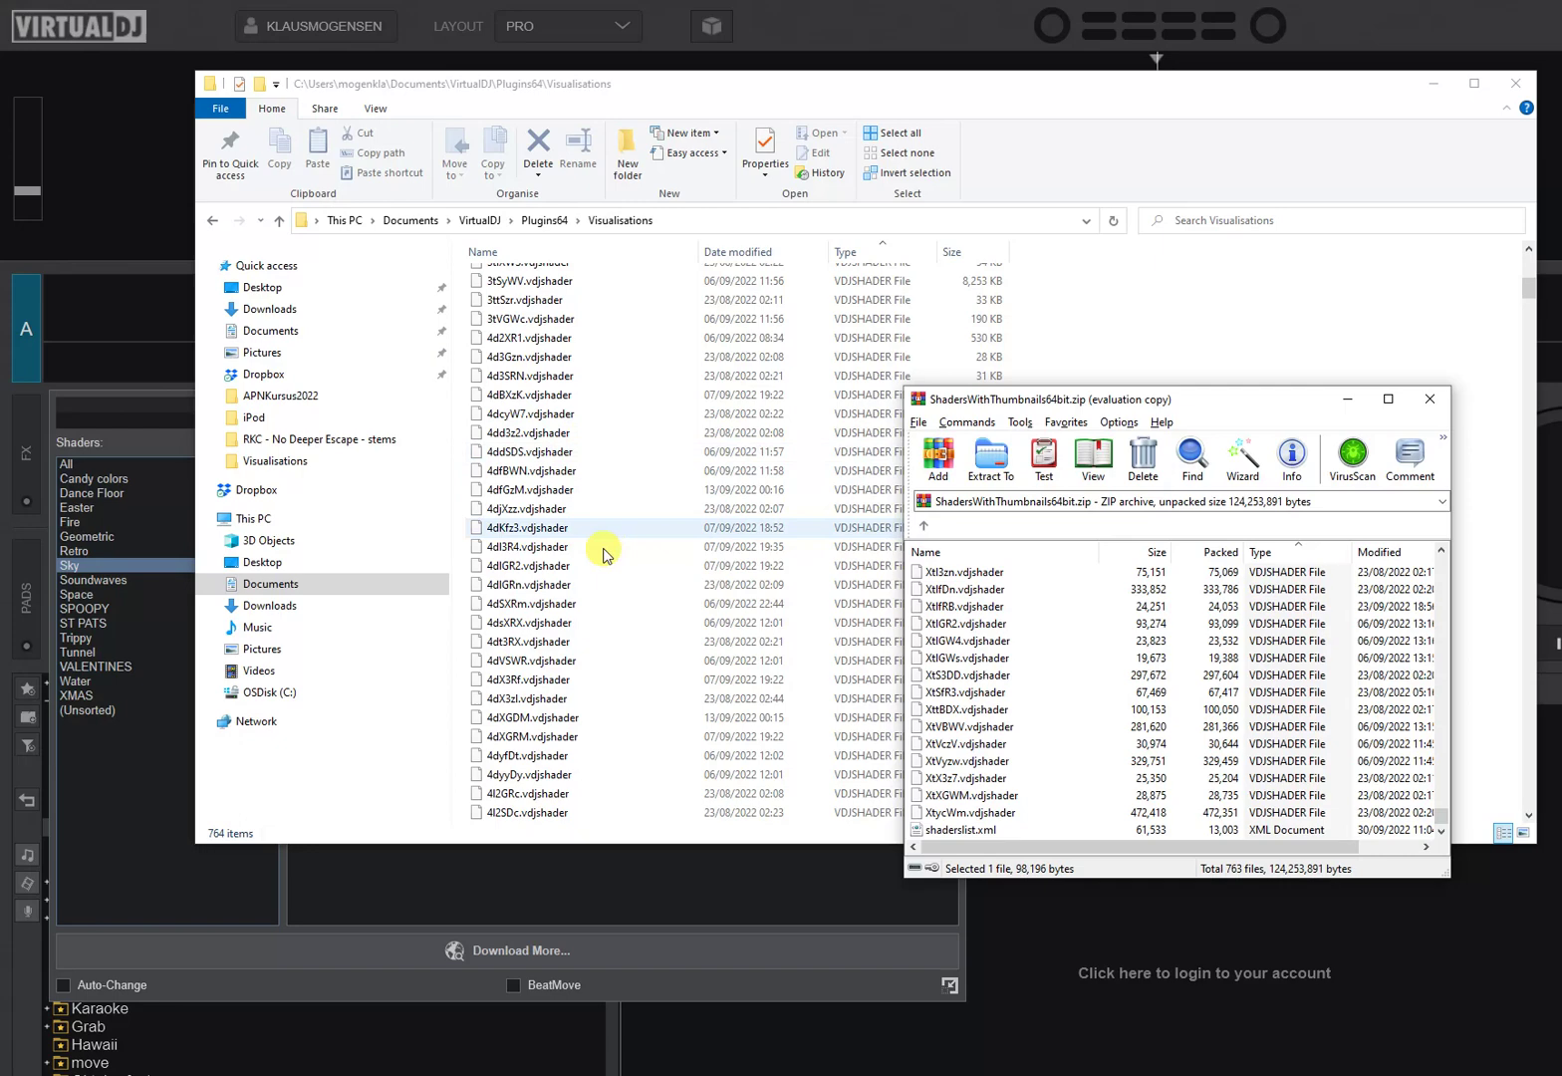
scroll(605, 558, "down", 12)
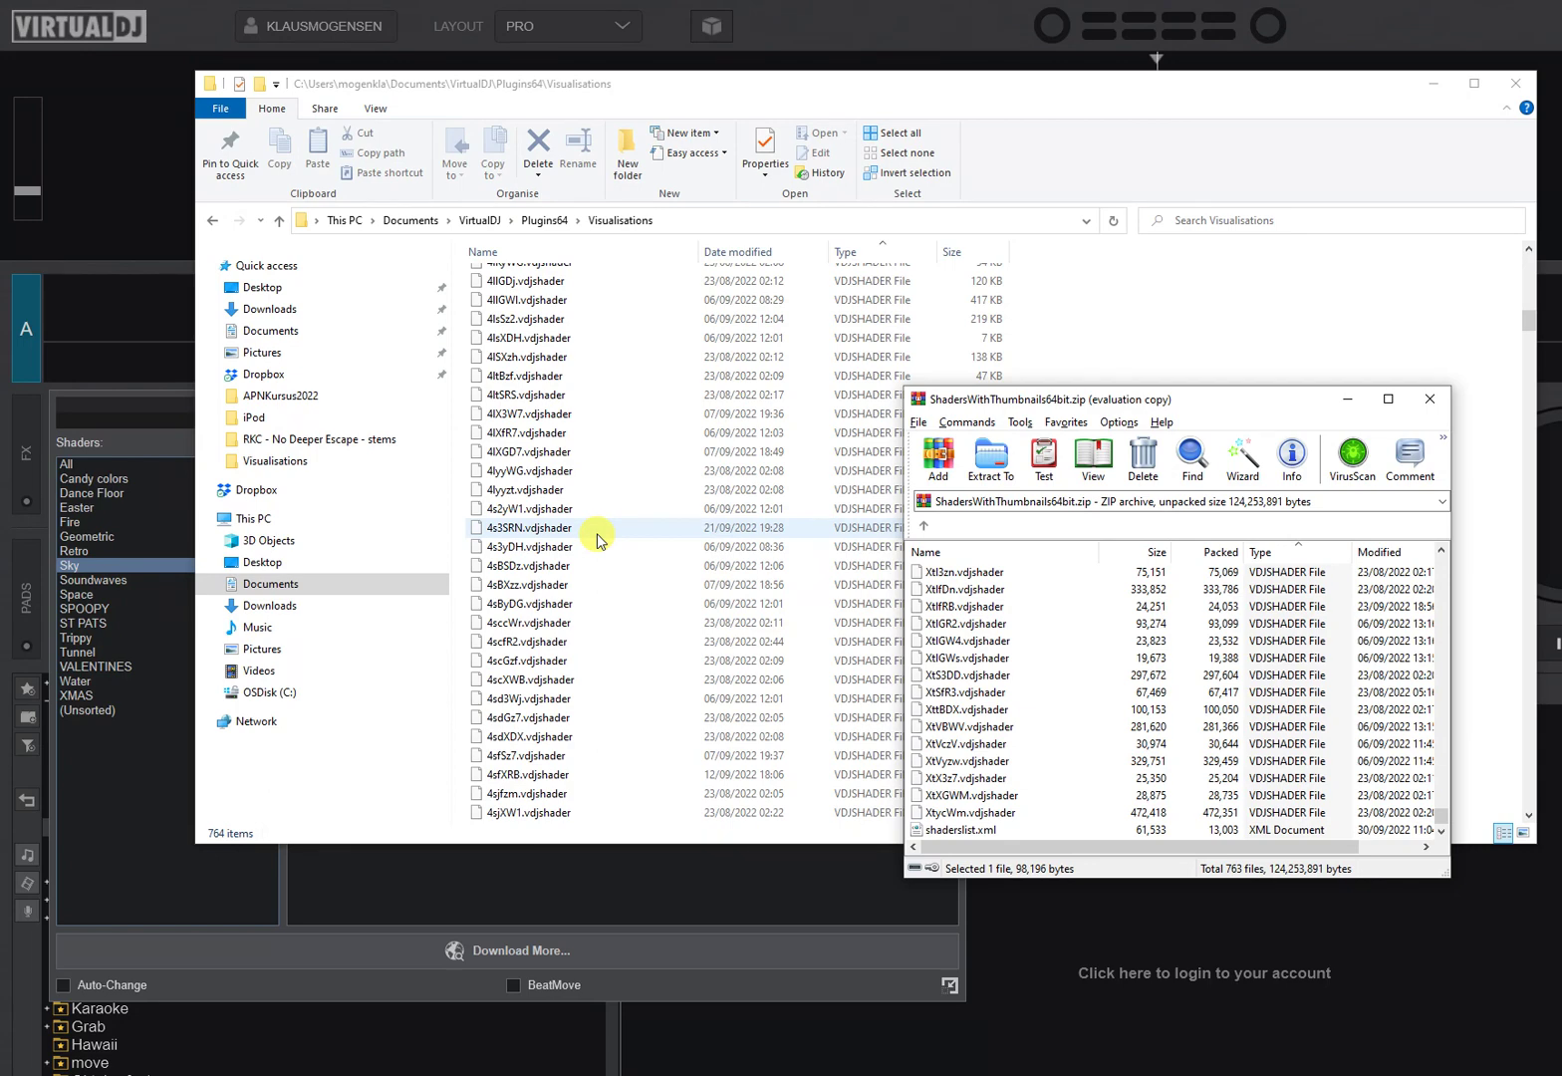
Check VirtualDJ's Shaders panel, then return to the 64-bit shader archive window.
left_click(132, 409)
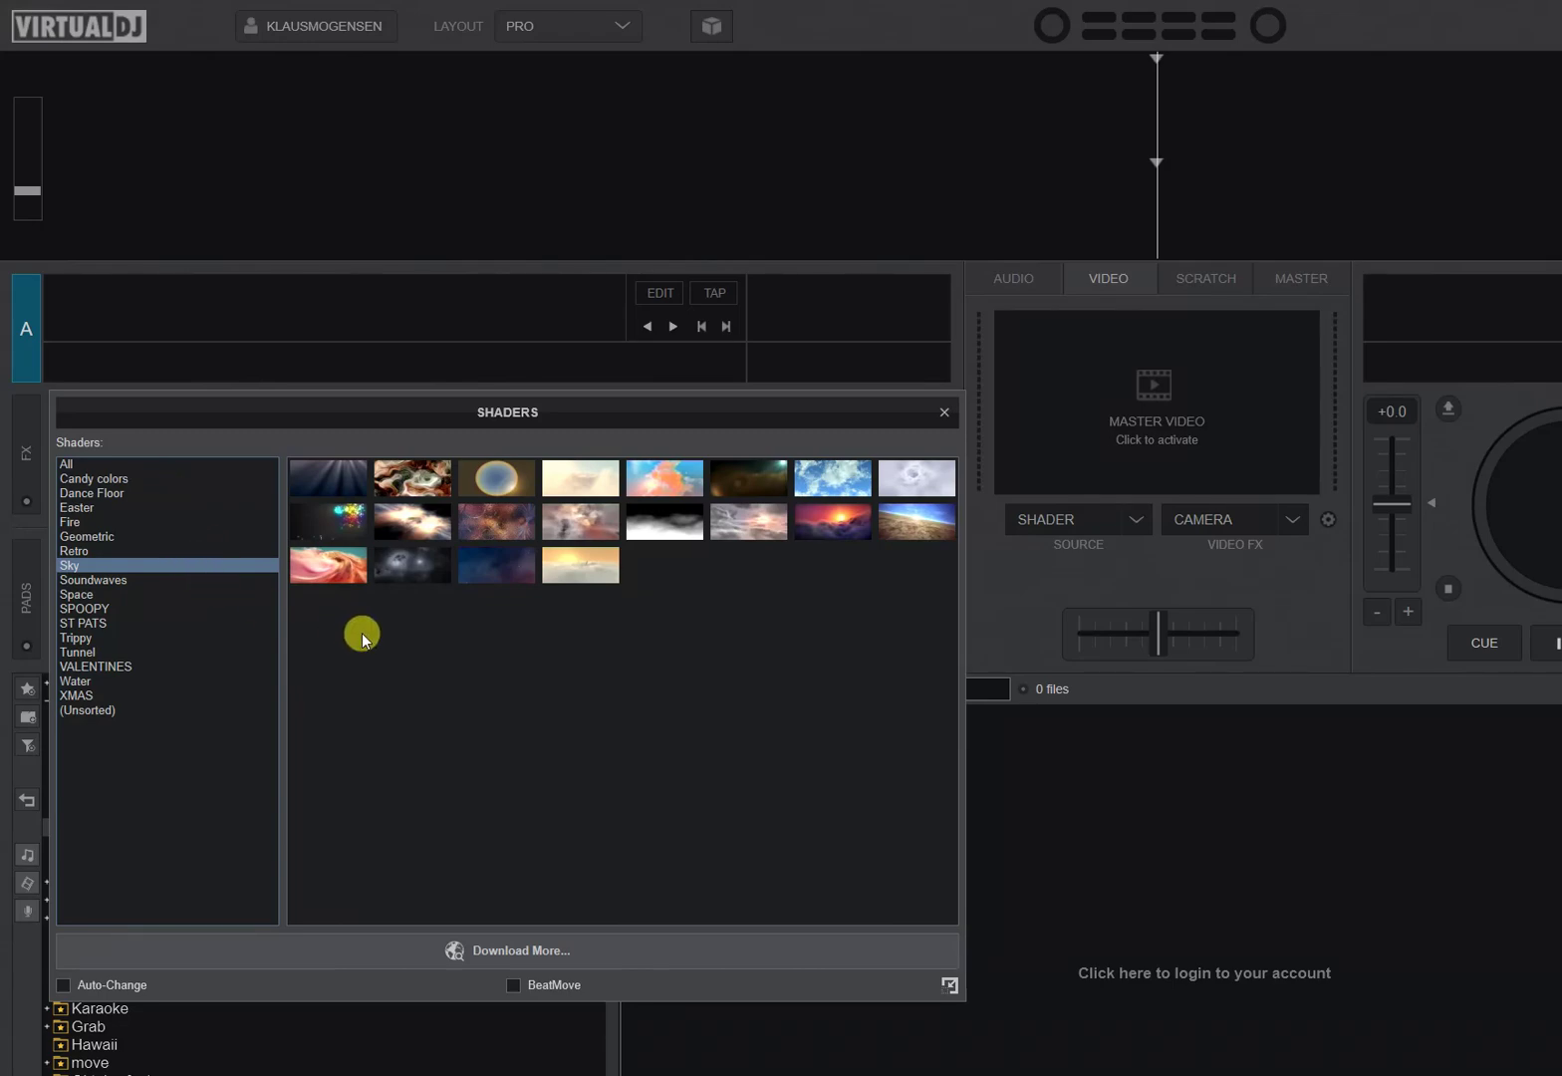
key("alt+Tab")
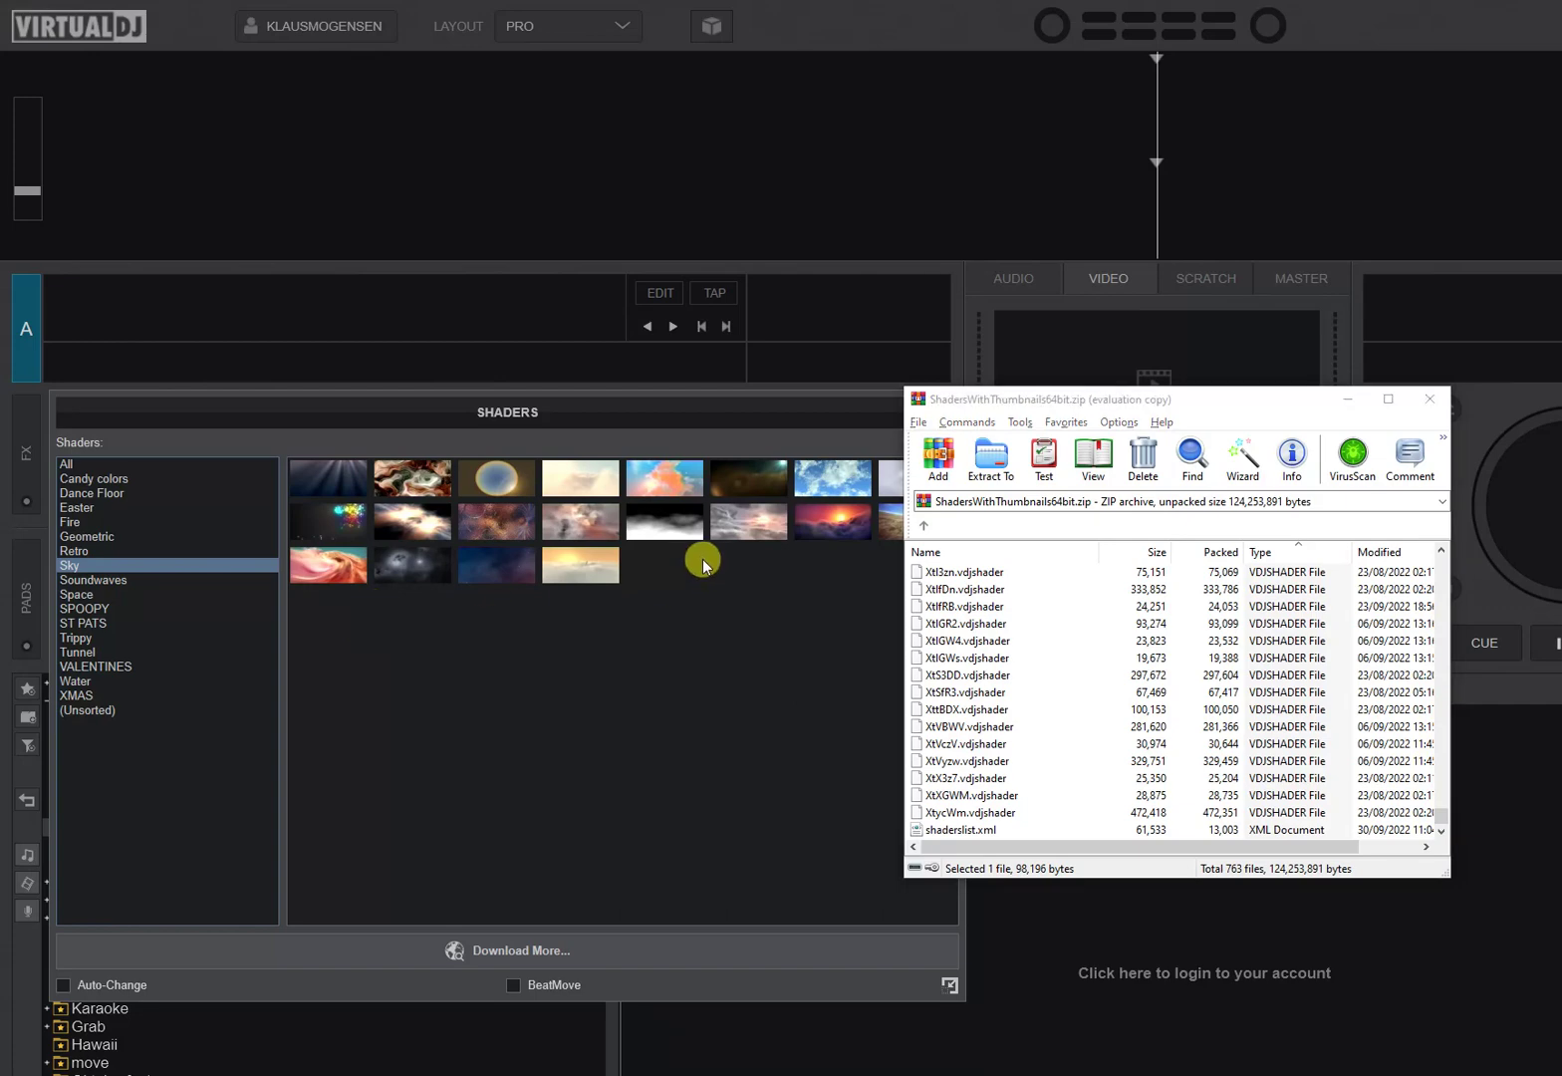
key("alt+Tab")
scroll(618, 478, "down", 3)
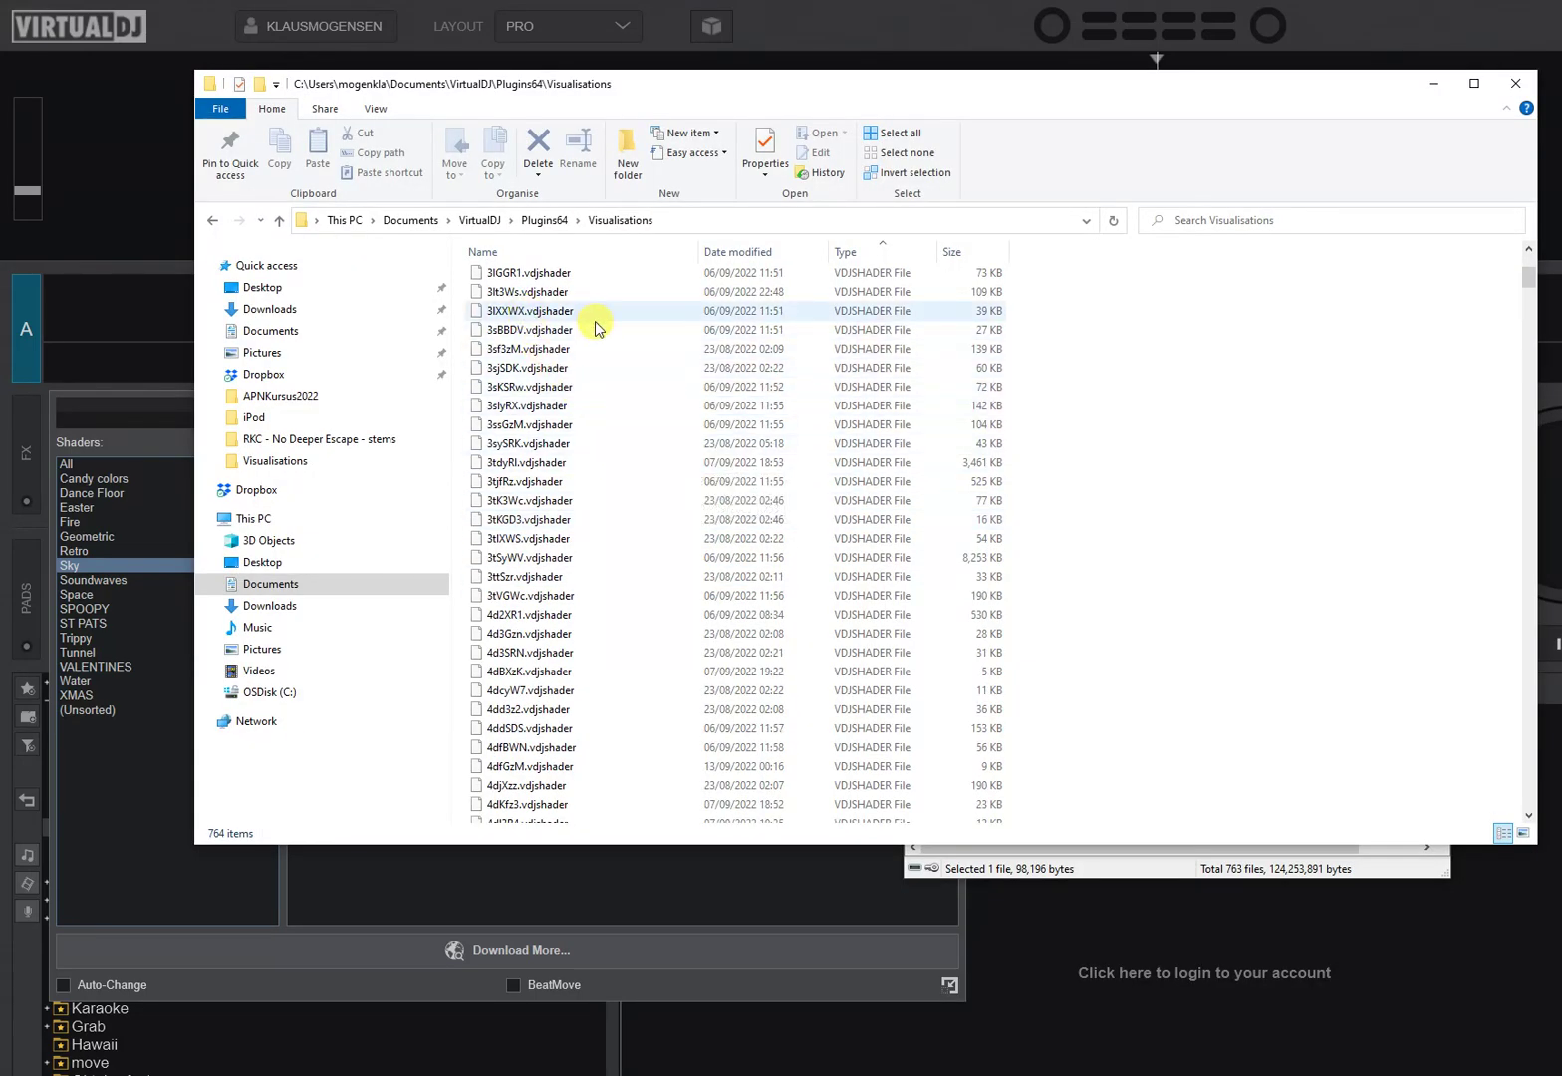
key("alt+Tab")
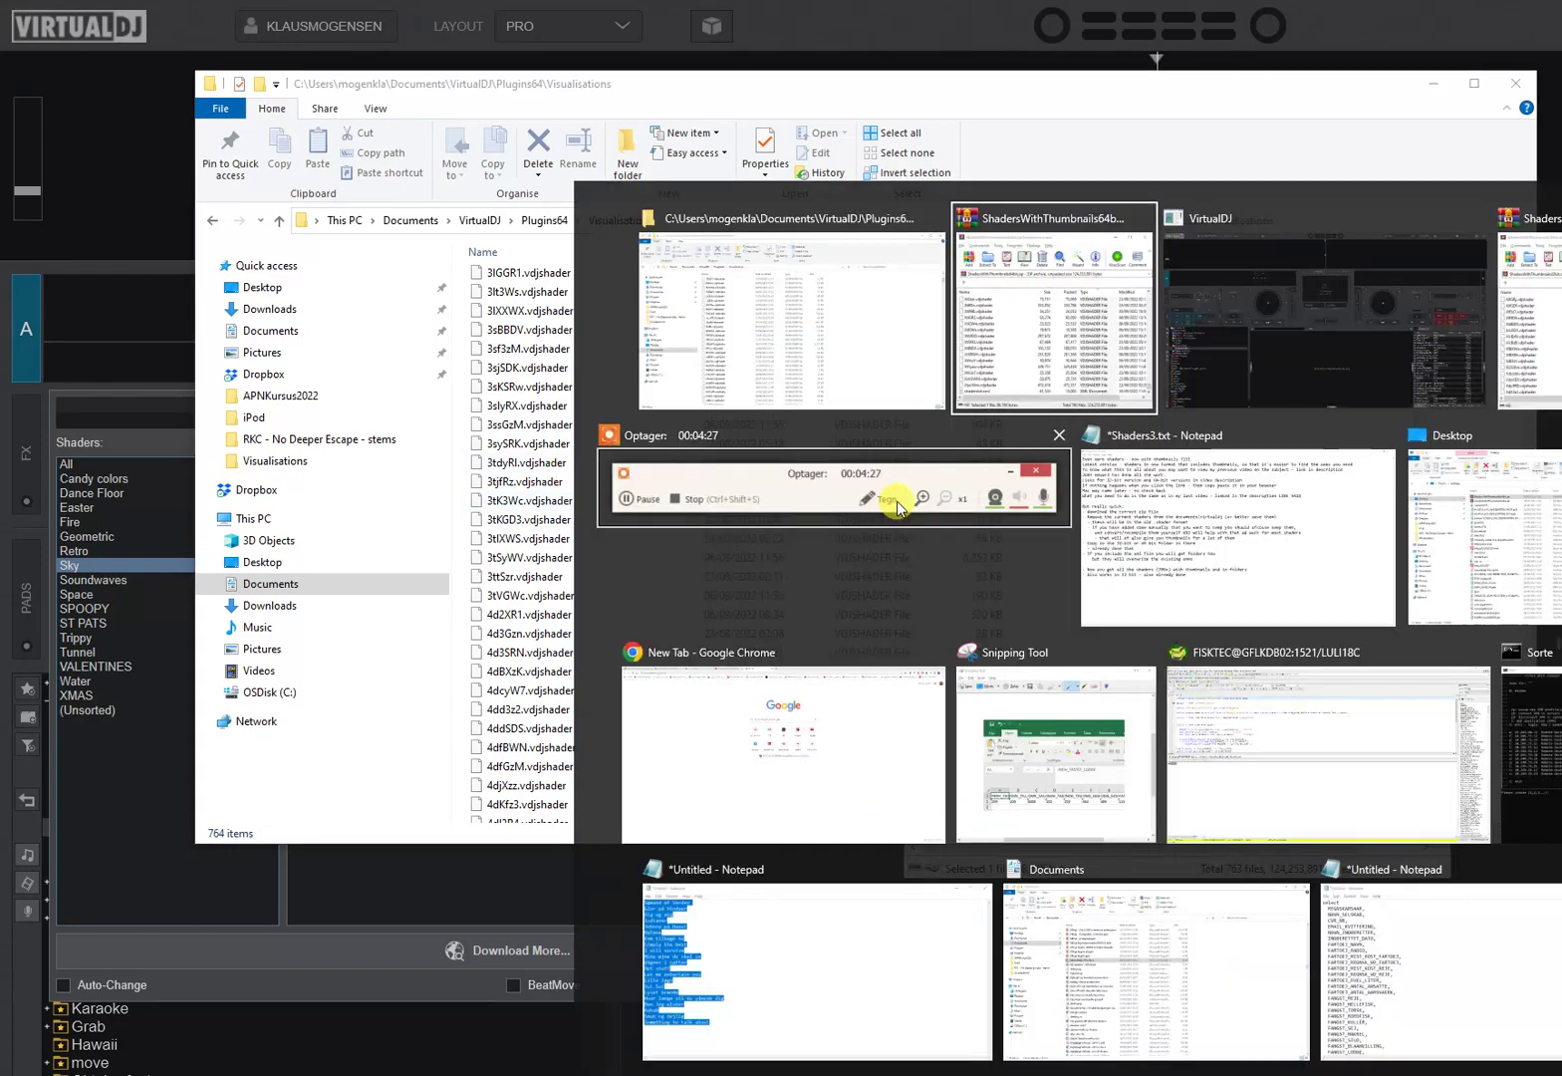
Copy the six shaders XtlfRB through XtSfR3 into Visualisations and select shaderslist.xml.
left_click(1088, 607)
left_click(1079, 692, "shift")
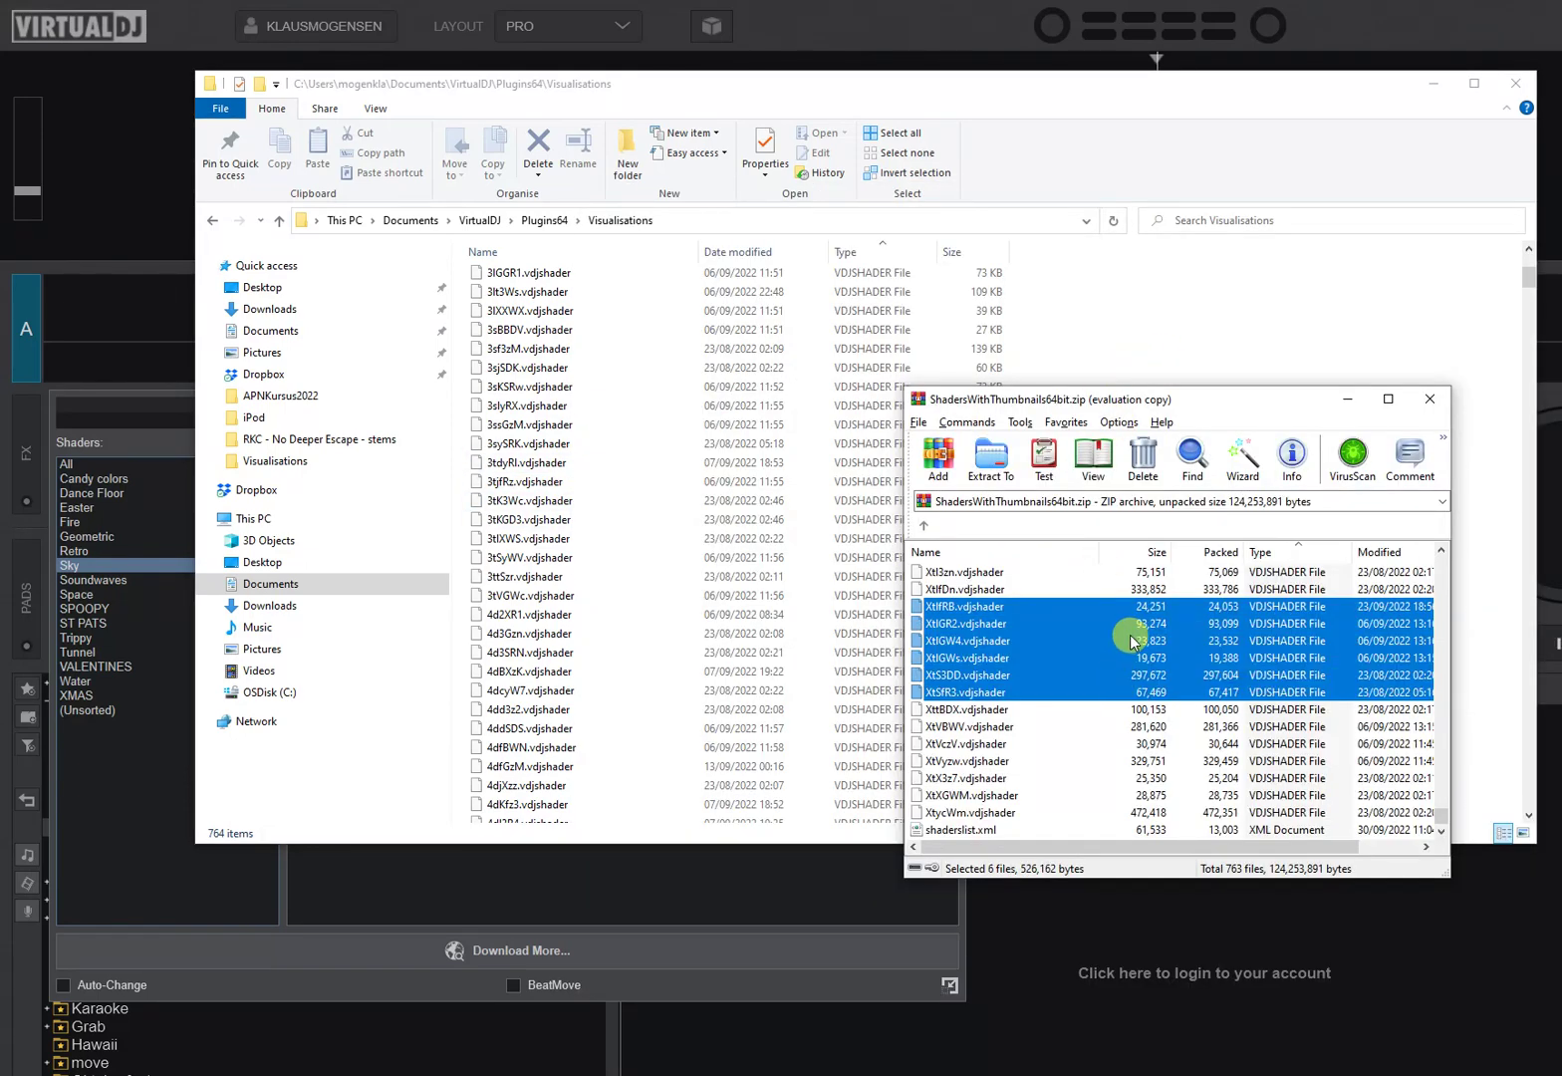
left_click_drag(1132, 637, 1069, 630)
left_click(986, 828)
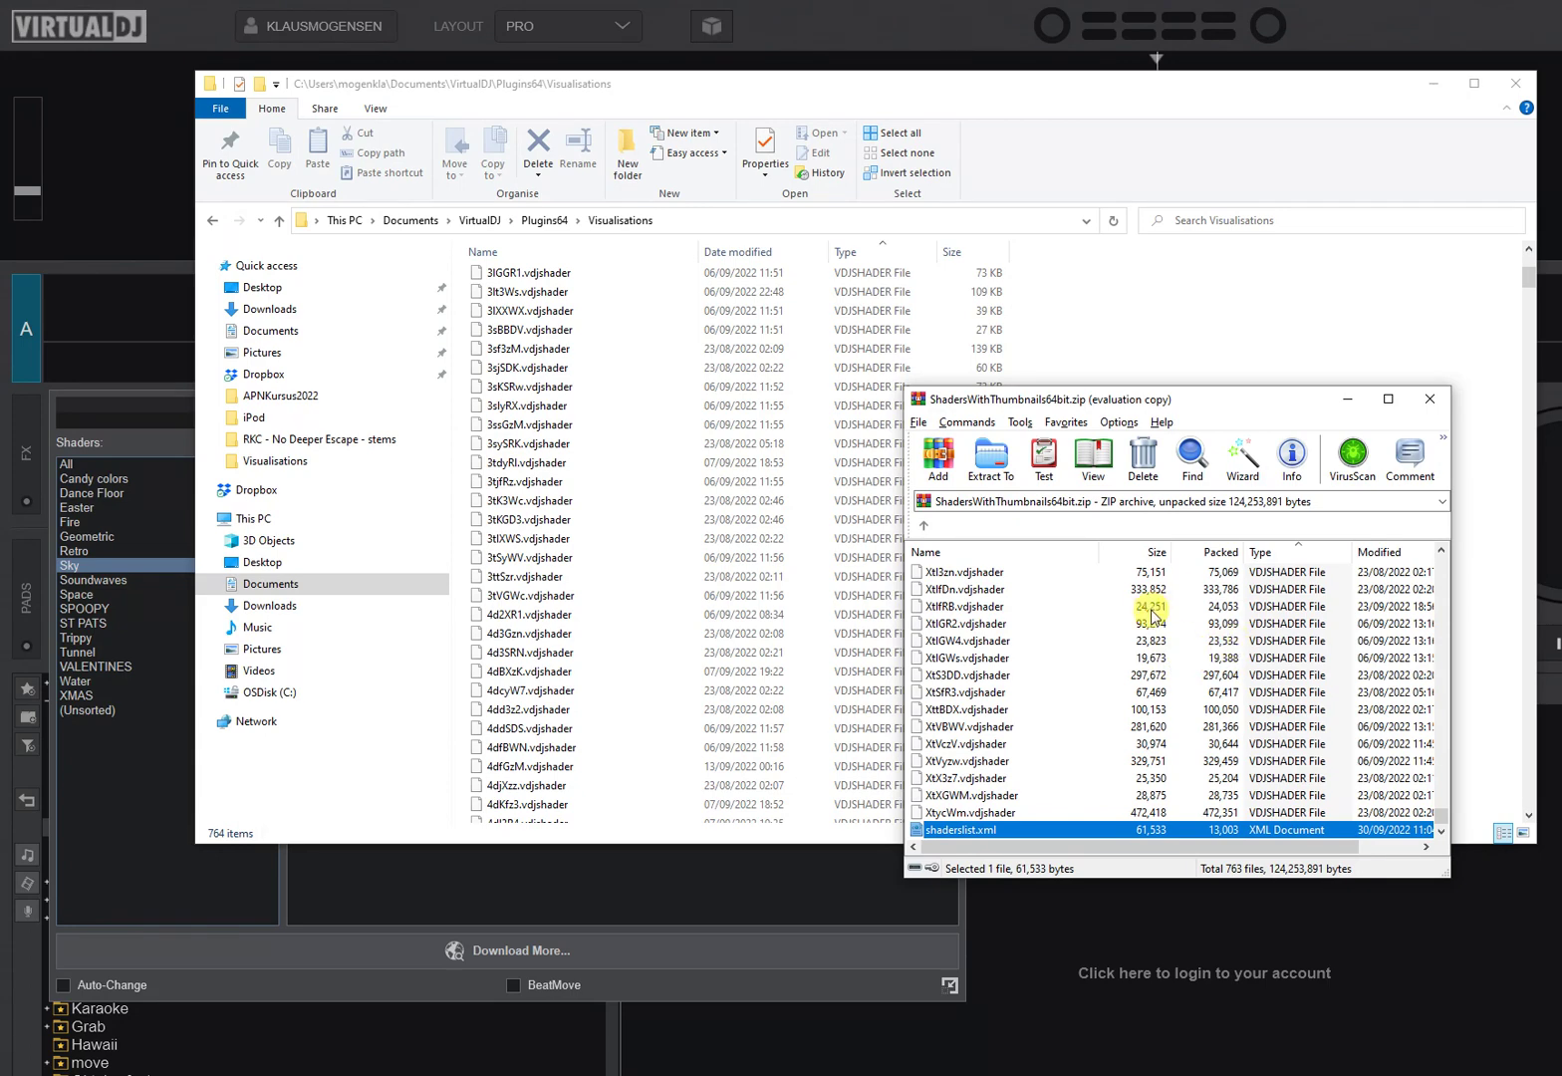
Show the All shader category in VirtualDJ and activate the master video output.
left_click(158, 451)
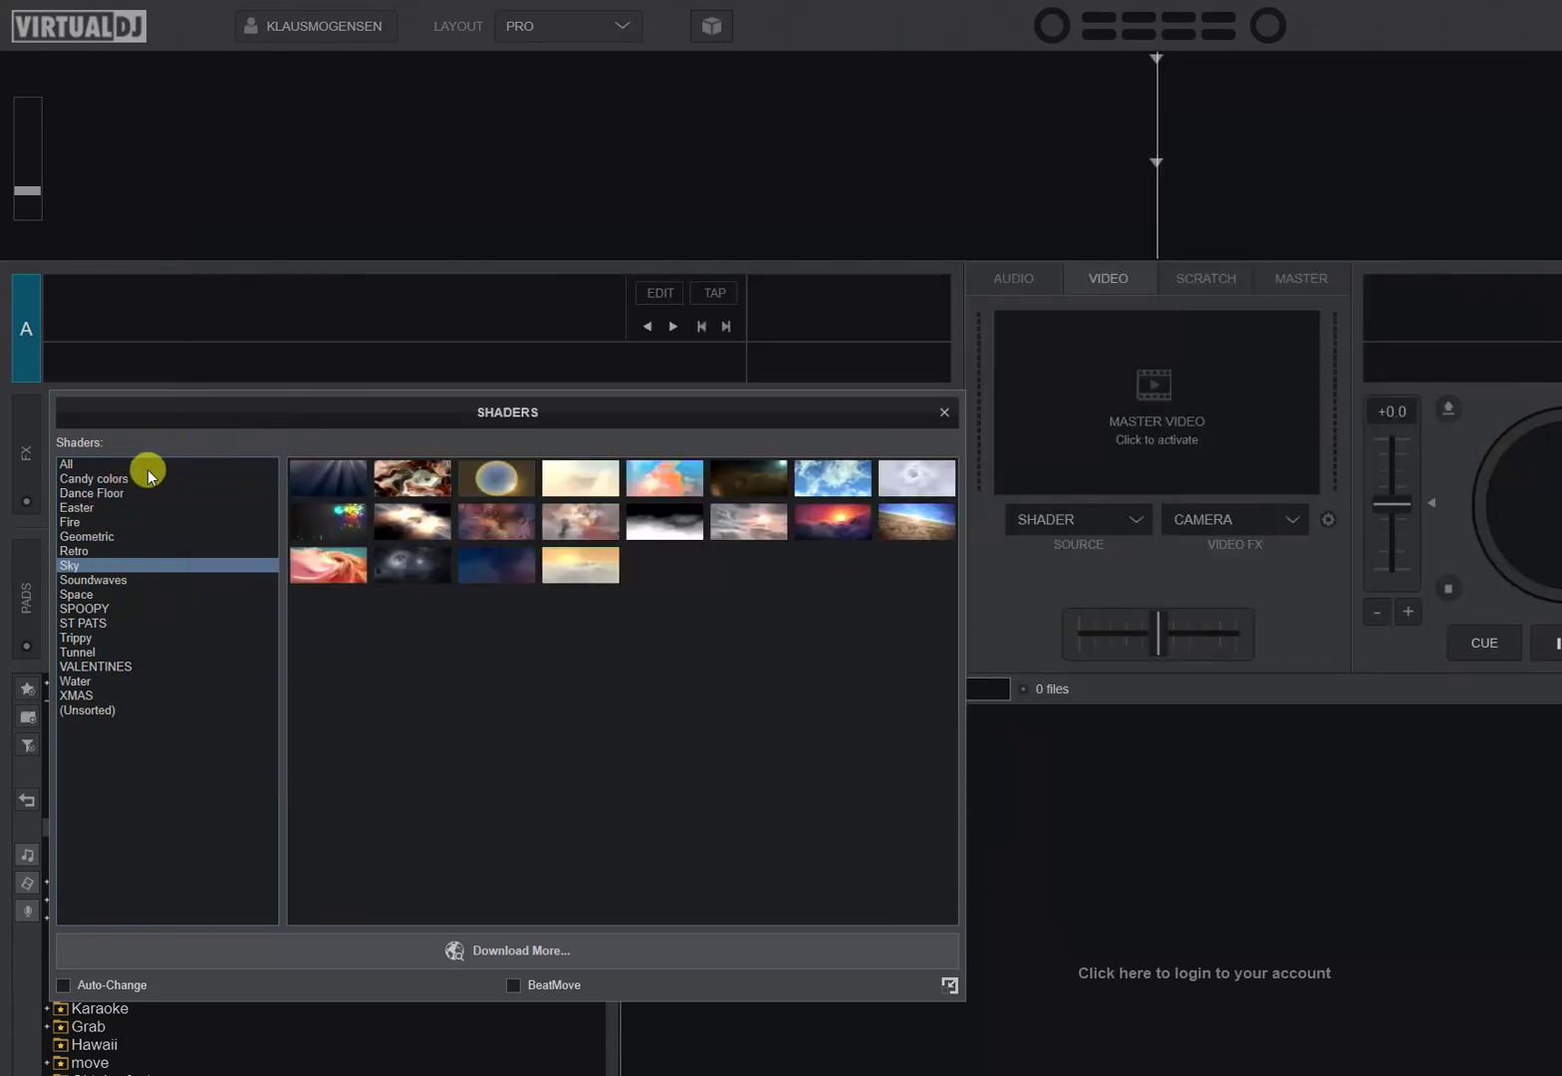
left_click(148, 466)
scroll(620, 610, "down", 10)
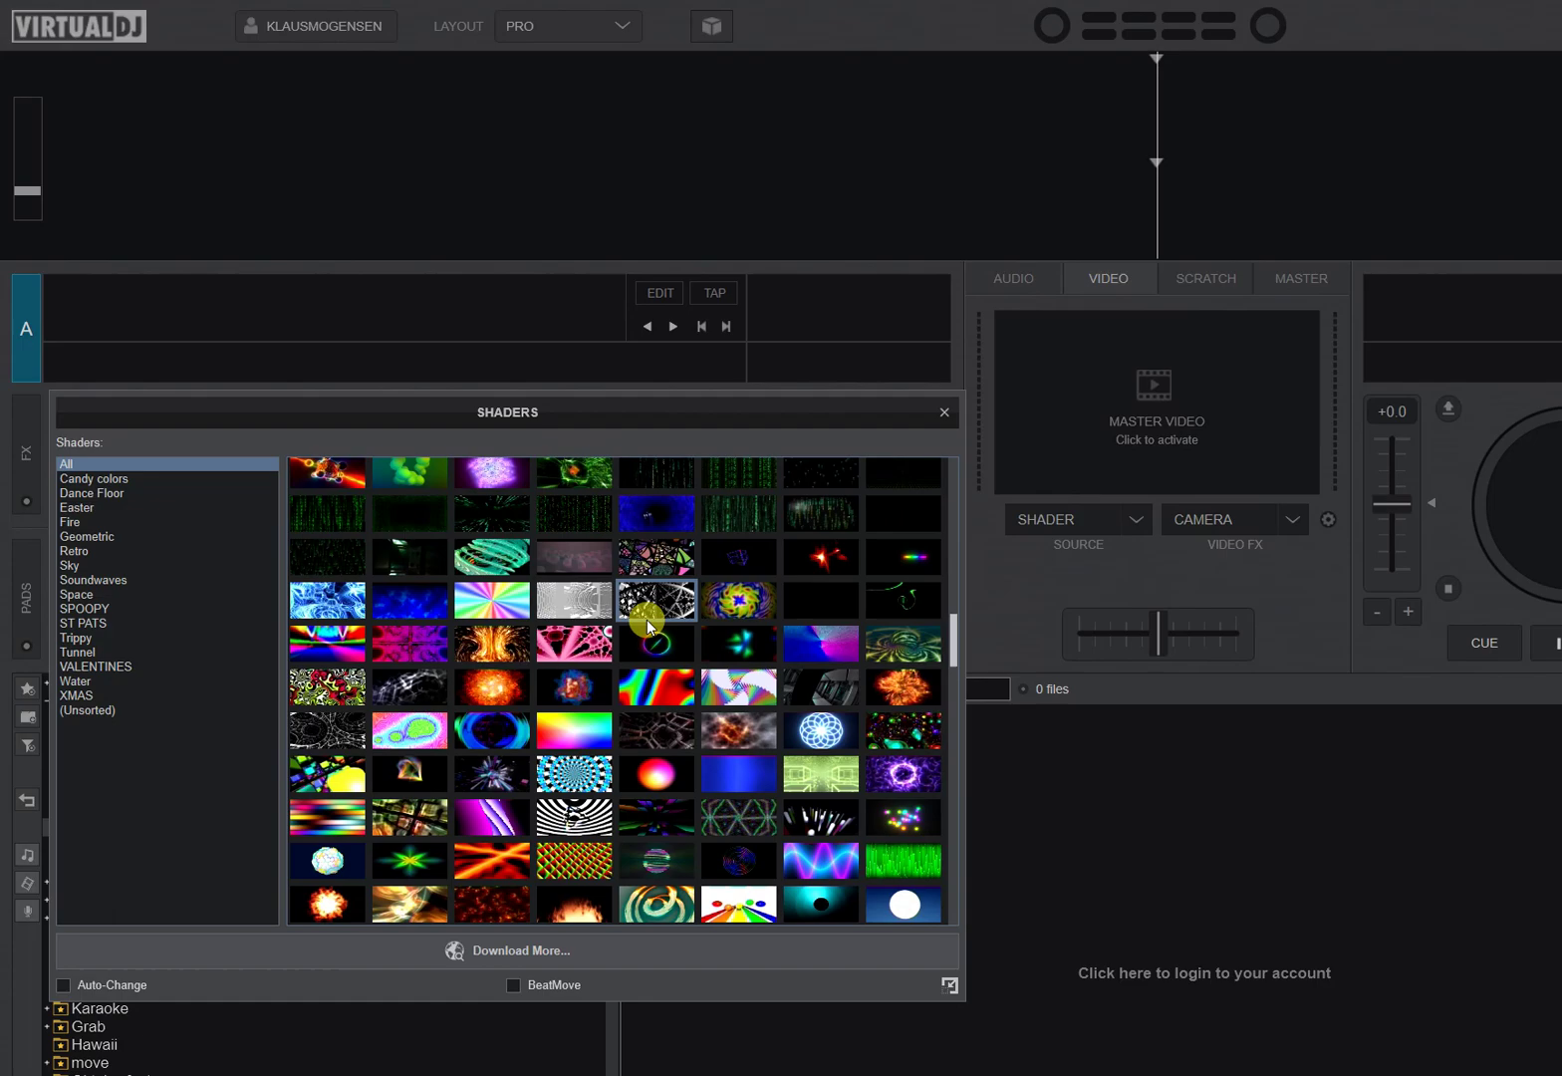
left_click(1069, 408)
Play rainbow, pink ball, spiral, fire explosion, lightning web, fire tunnel and teal swirl shaders on master.
left_click(719, 692)
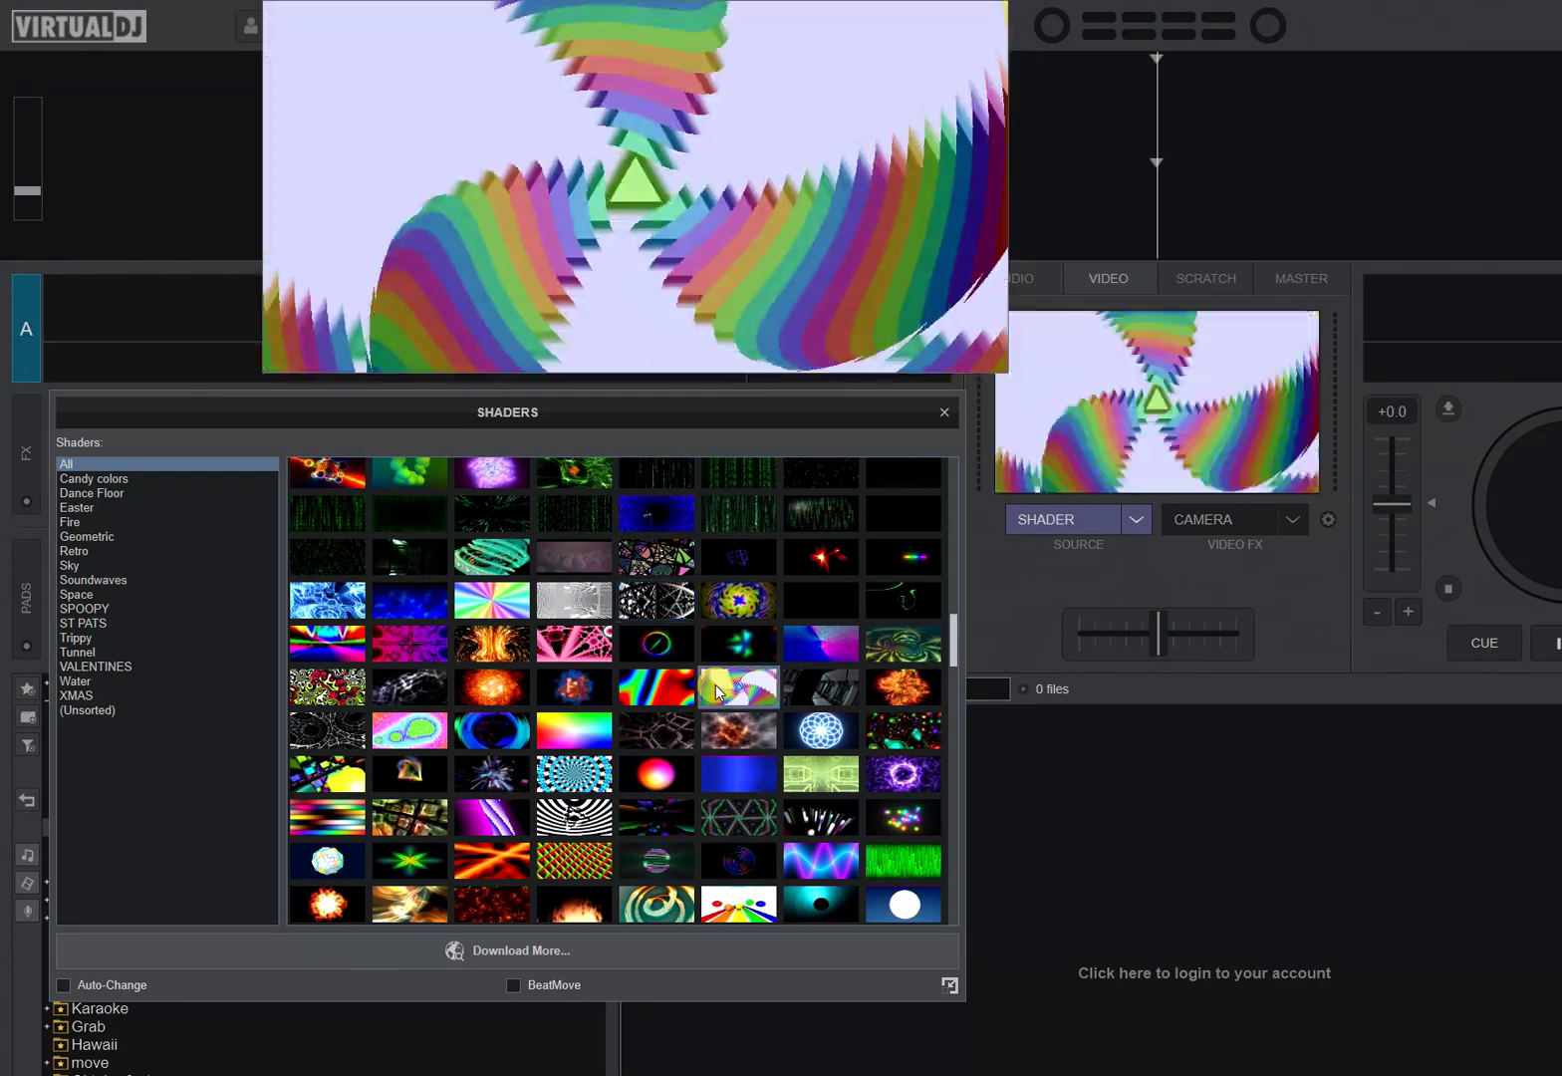
left_click(656, 773)
left_click(574, 773)
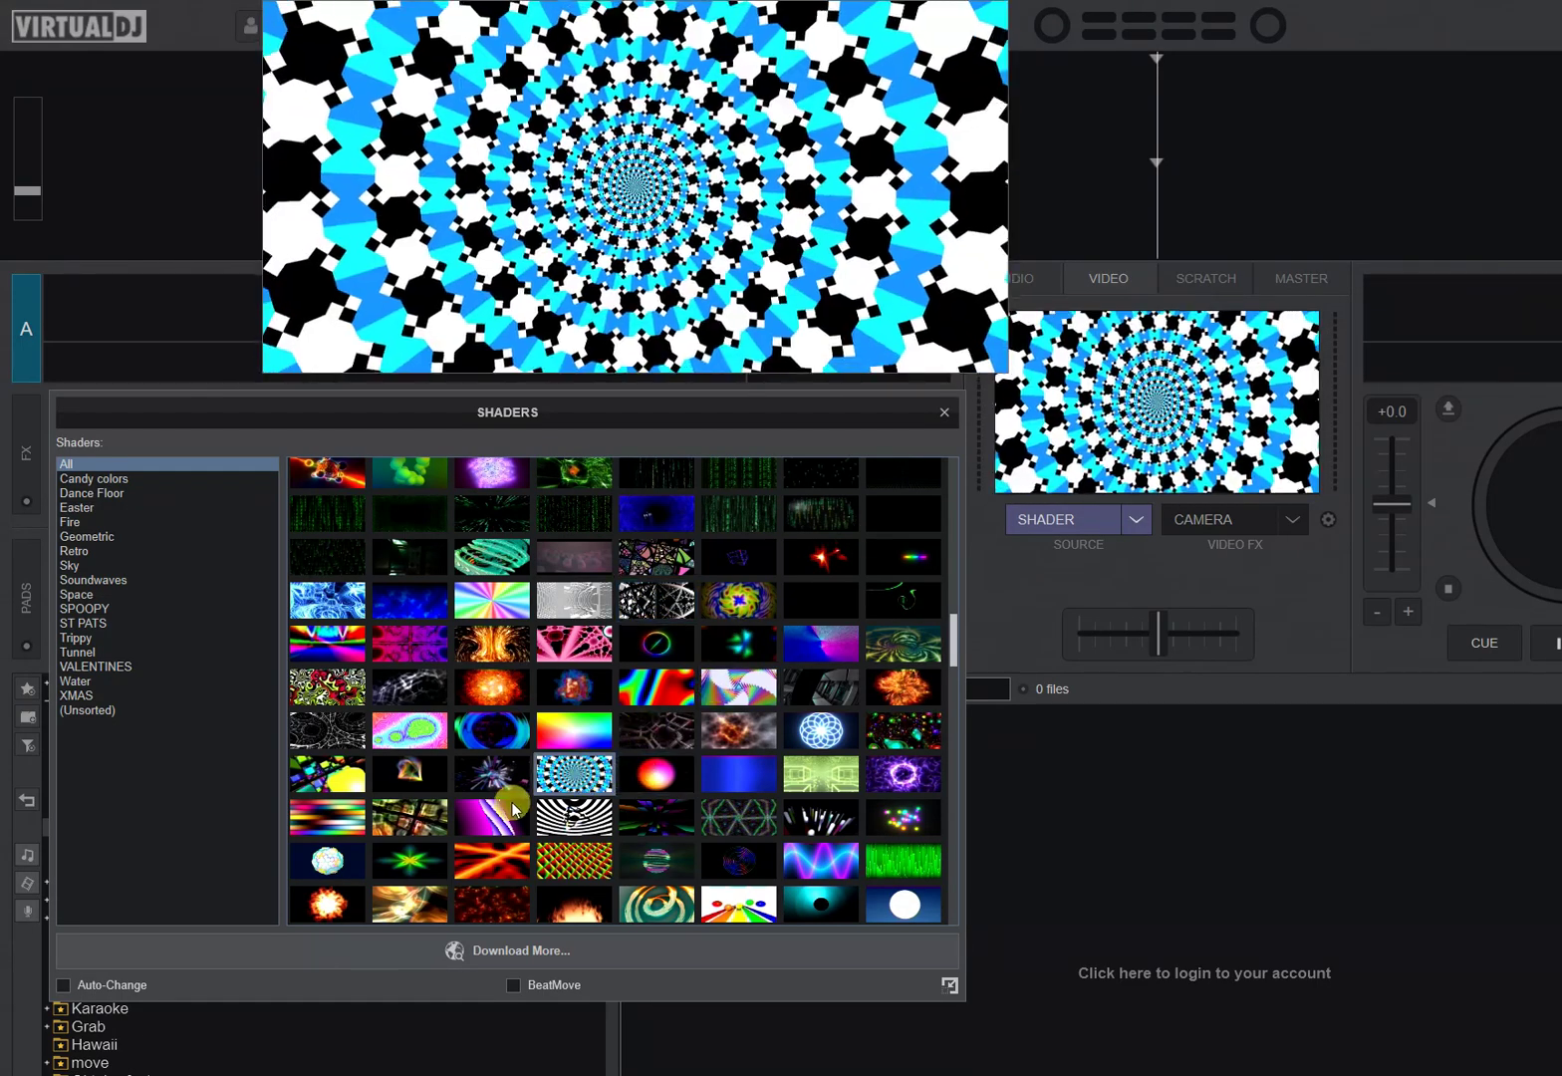
left_click(512, 809)
left_click(492, 700)
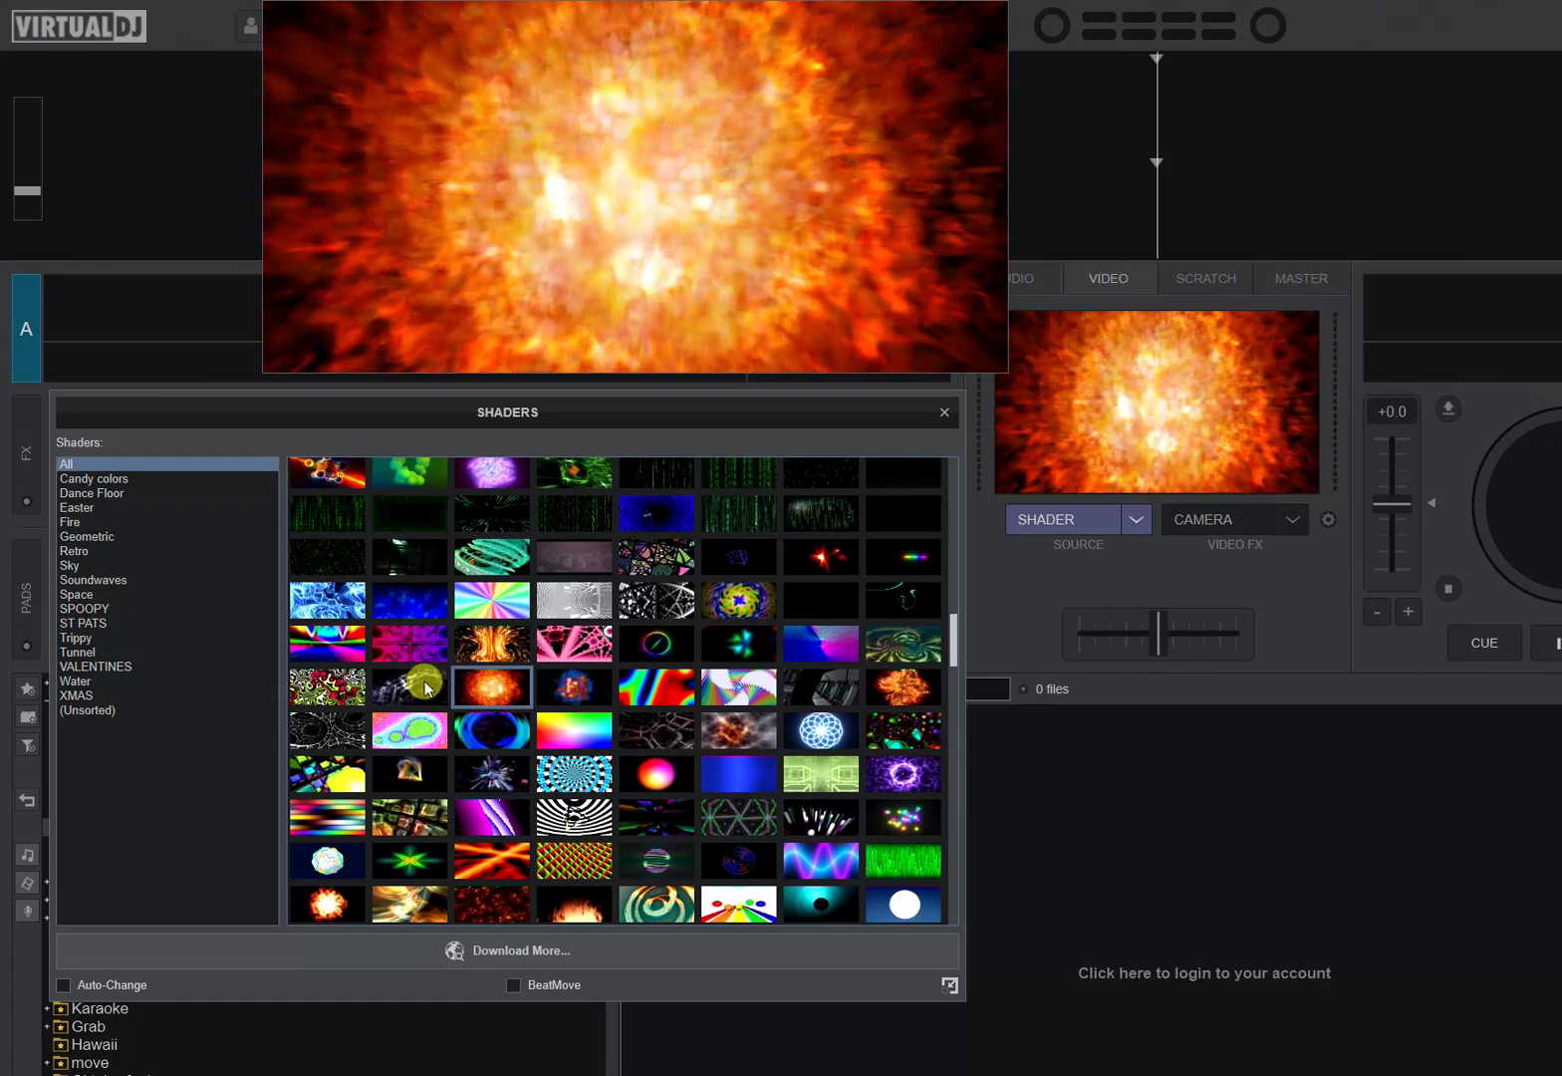
left_click(426, 687)
left_click(512, 649)
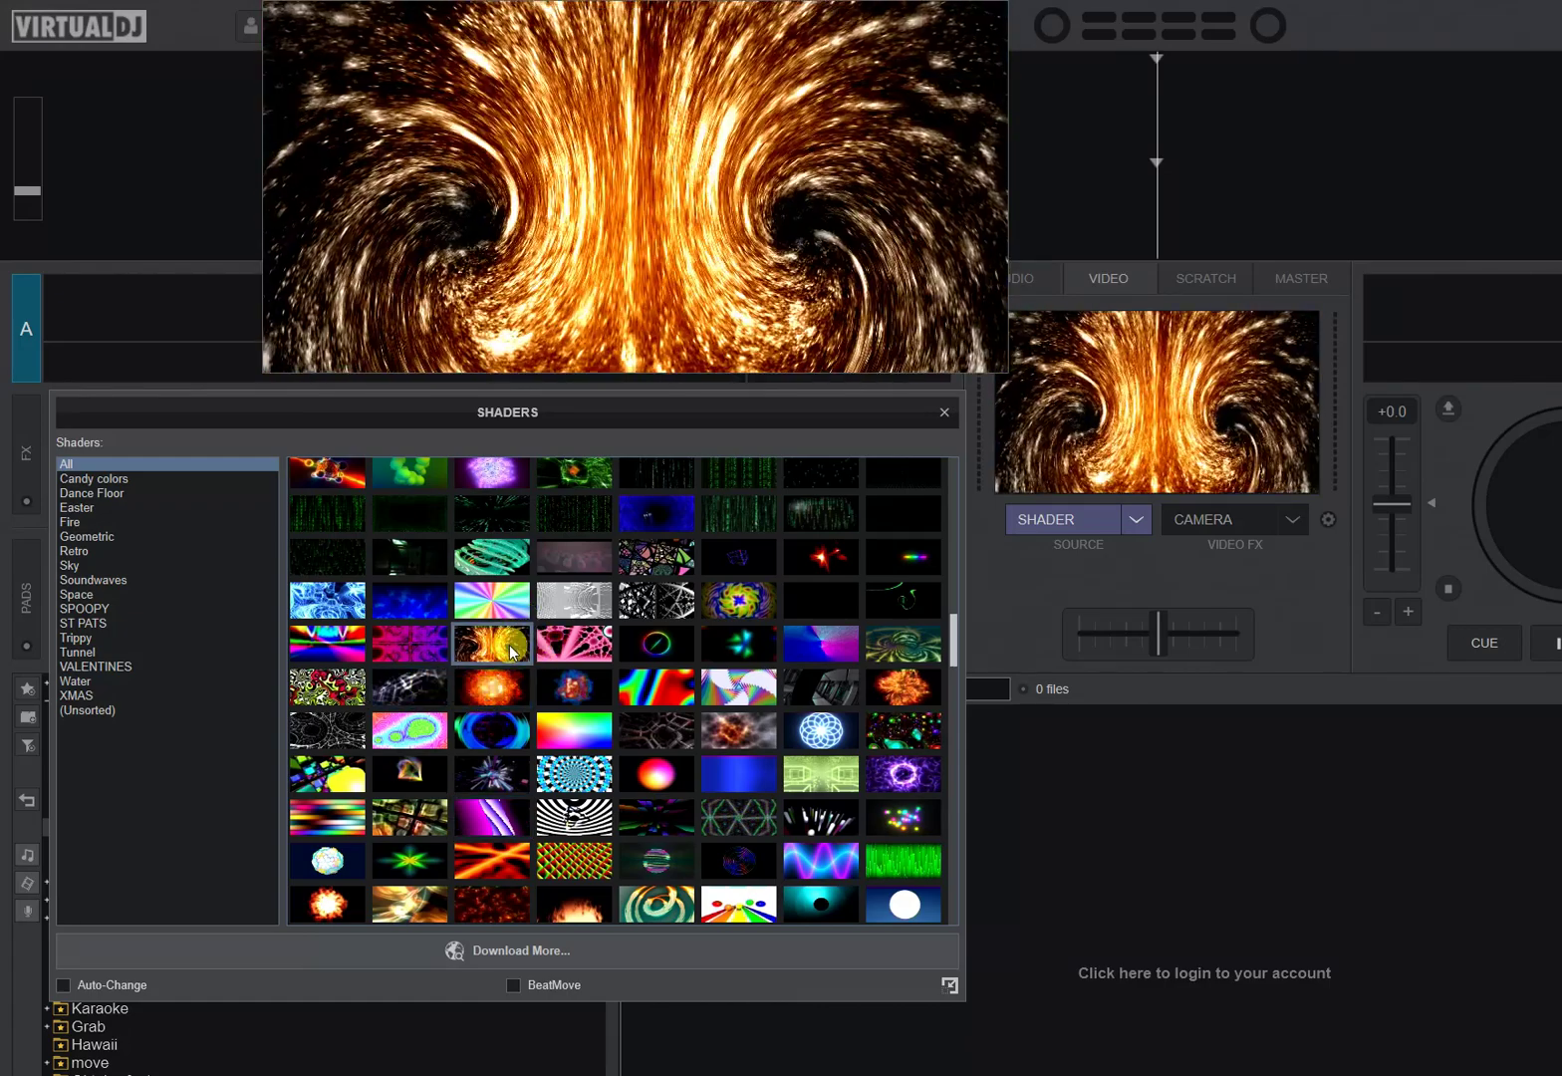
left_click(493, 600)
left_click(492, 555)
Try more shaders down the column, ending on blue clouds, then switch the master video off.
left_click(446, 563)
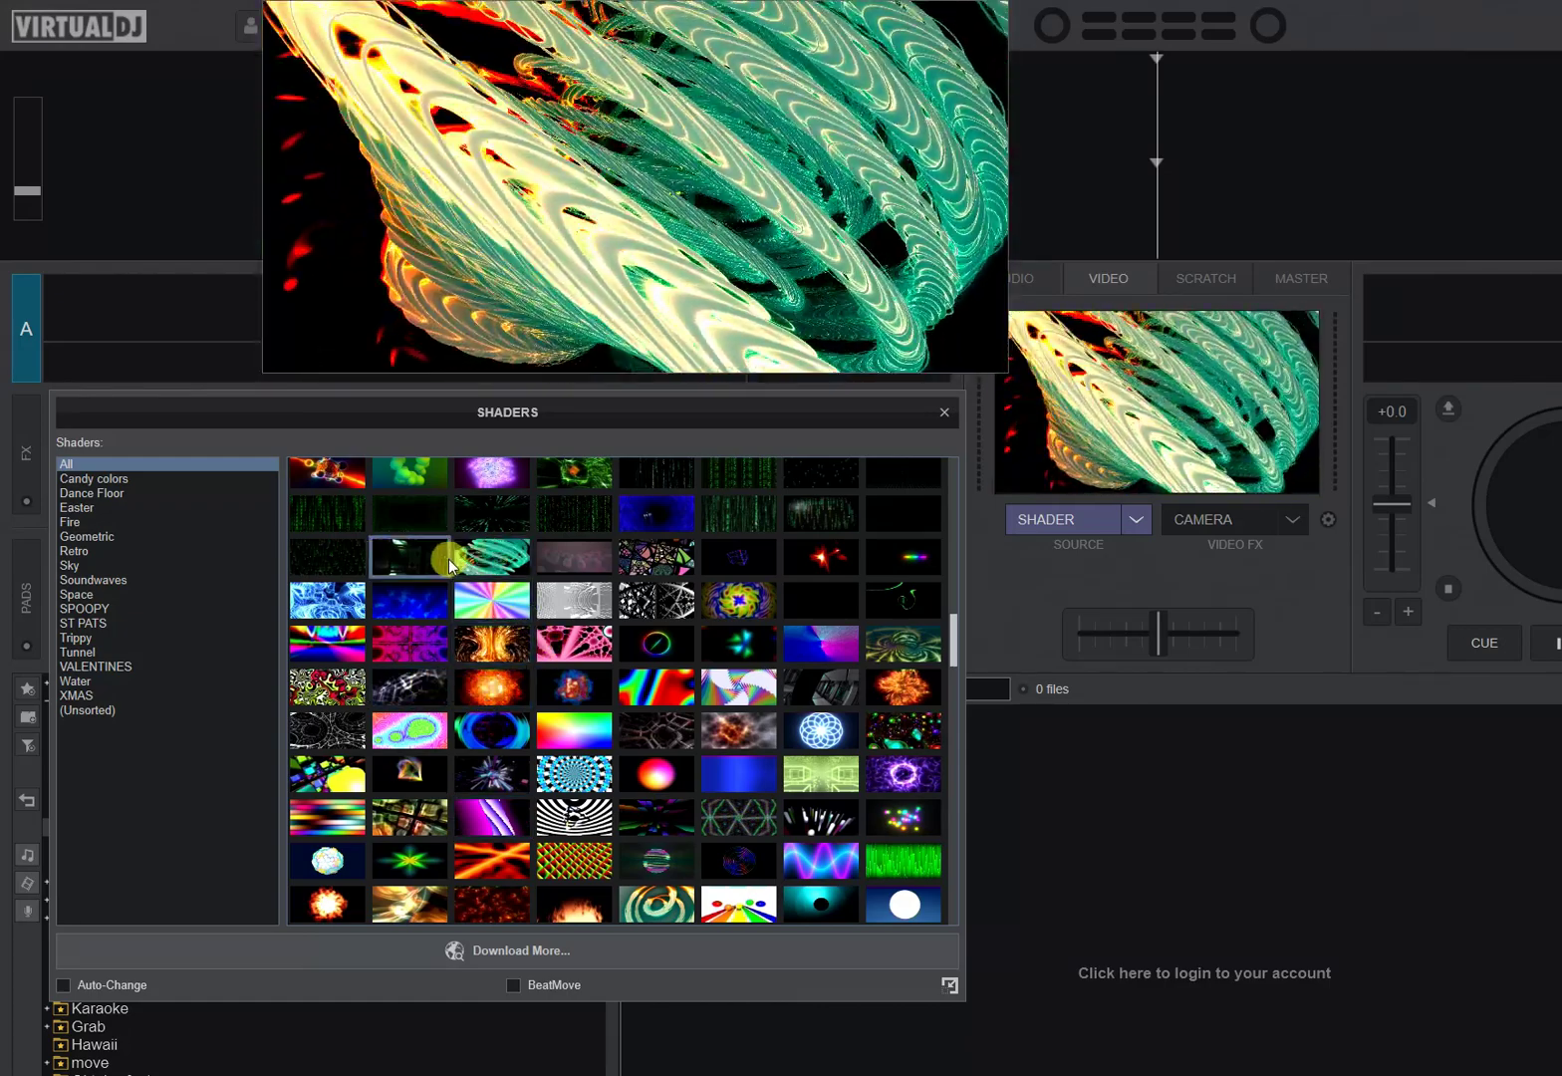
left_click(416, 602)
left_click(416, 647)
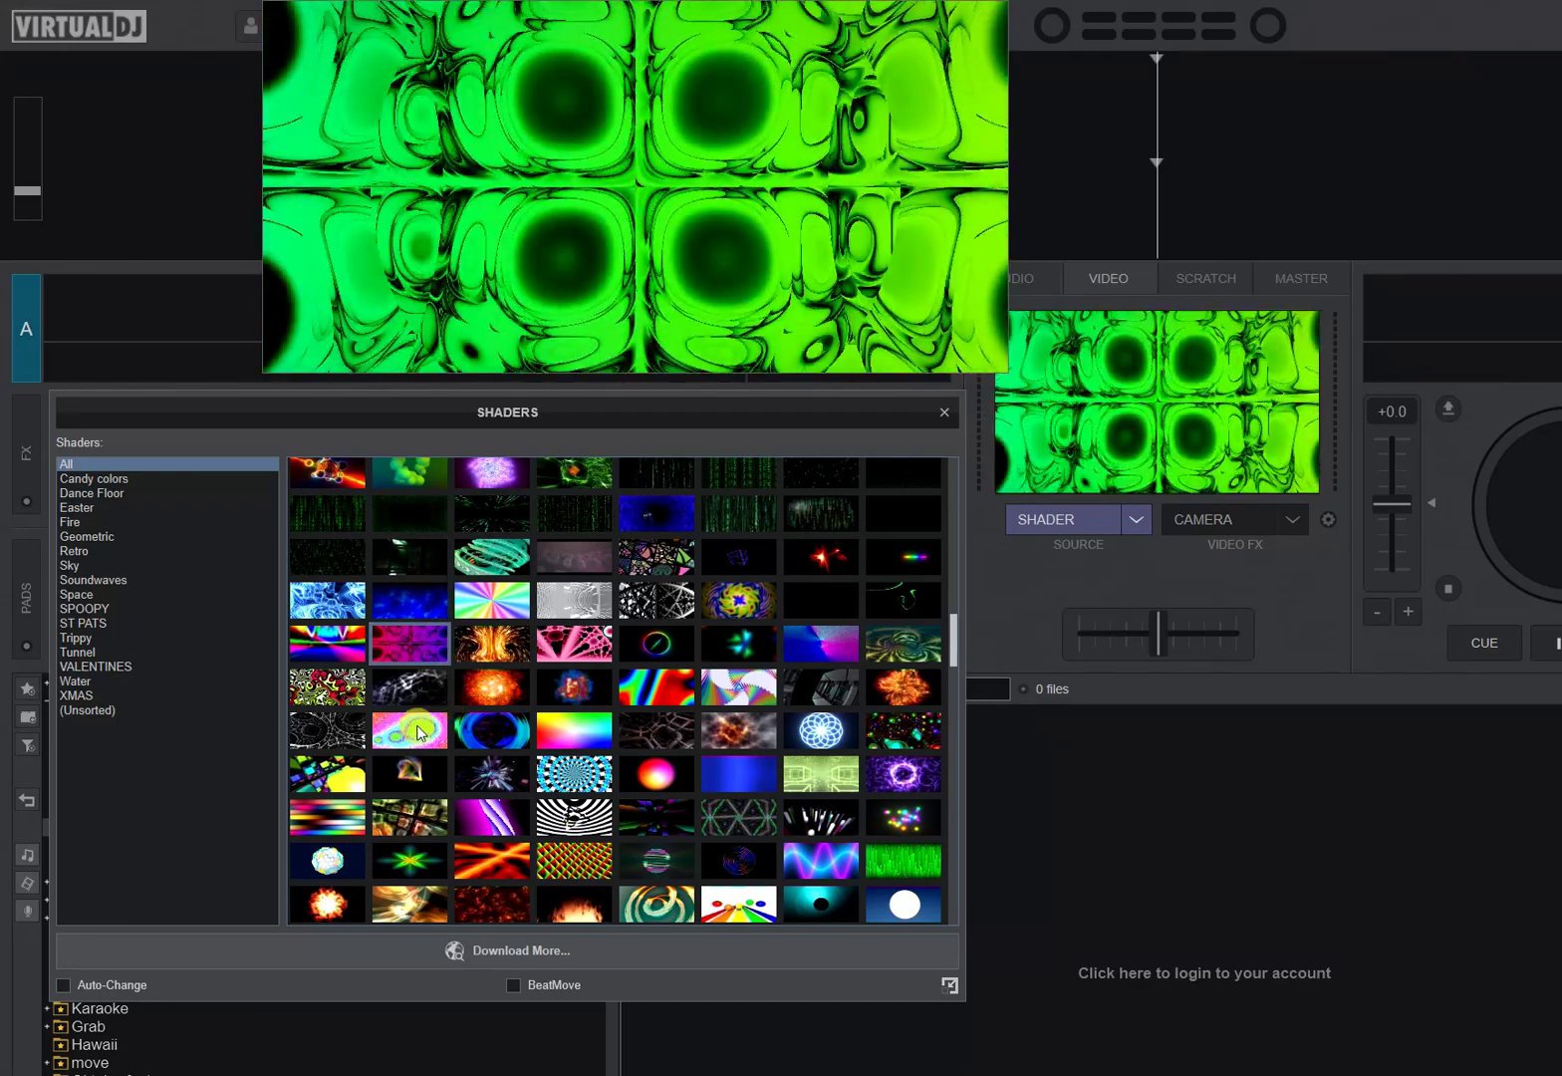
left_click(419, 733)
left_click(419, 773)
left_click(439, 824)
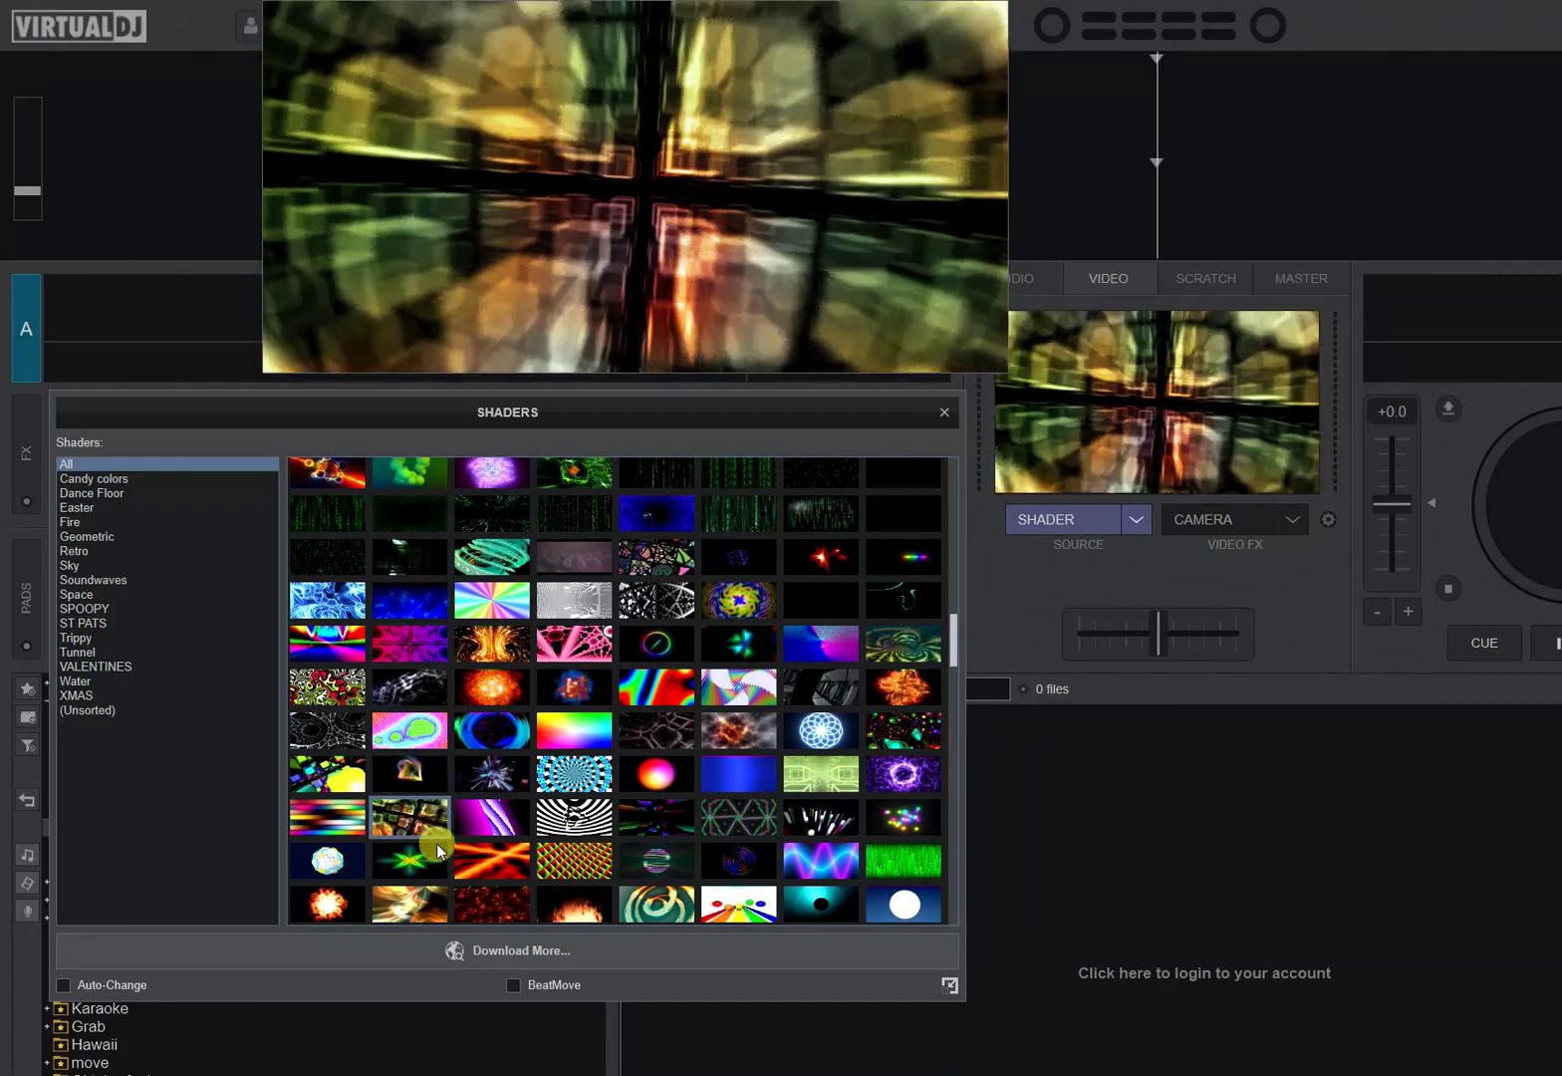
left_click(438, 851)
left_click(421, 618)
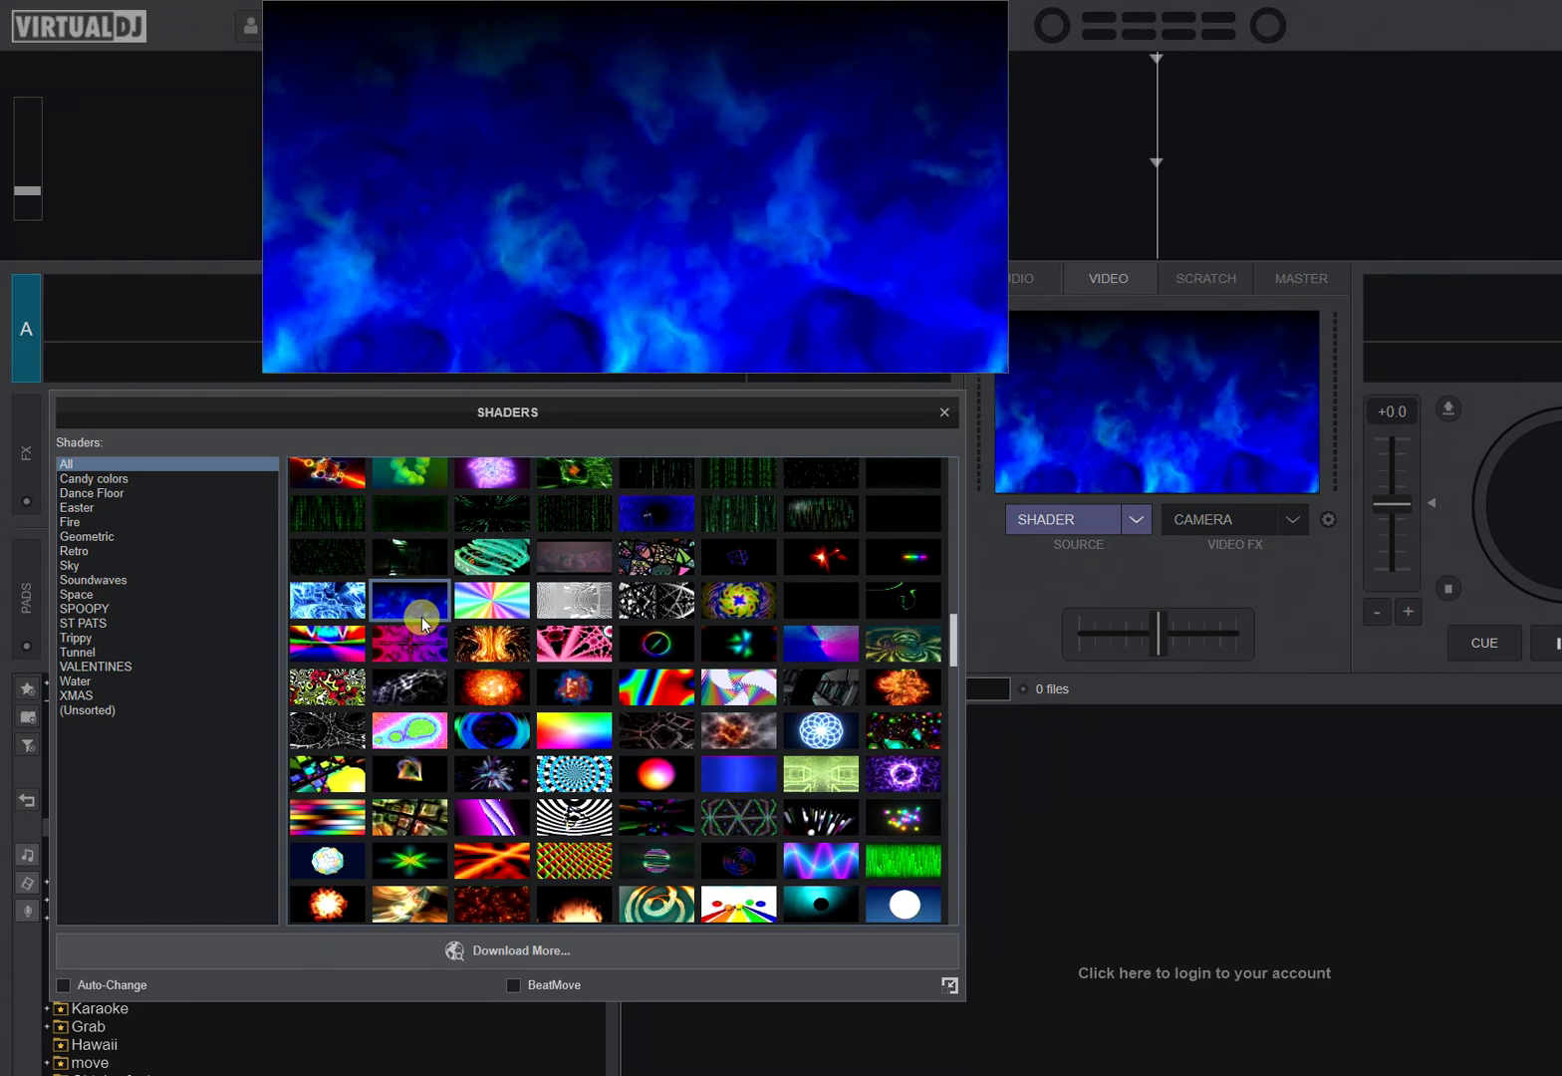
left_click(799, 351)
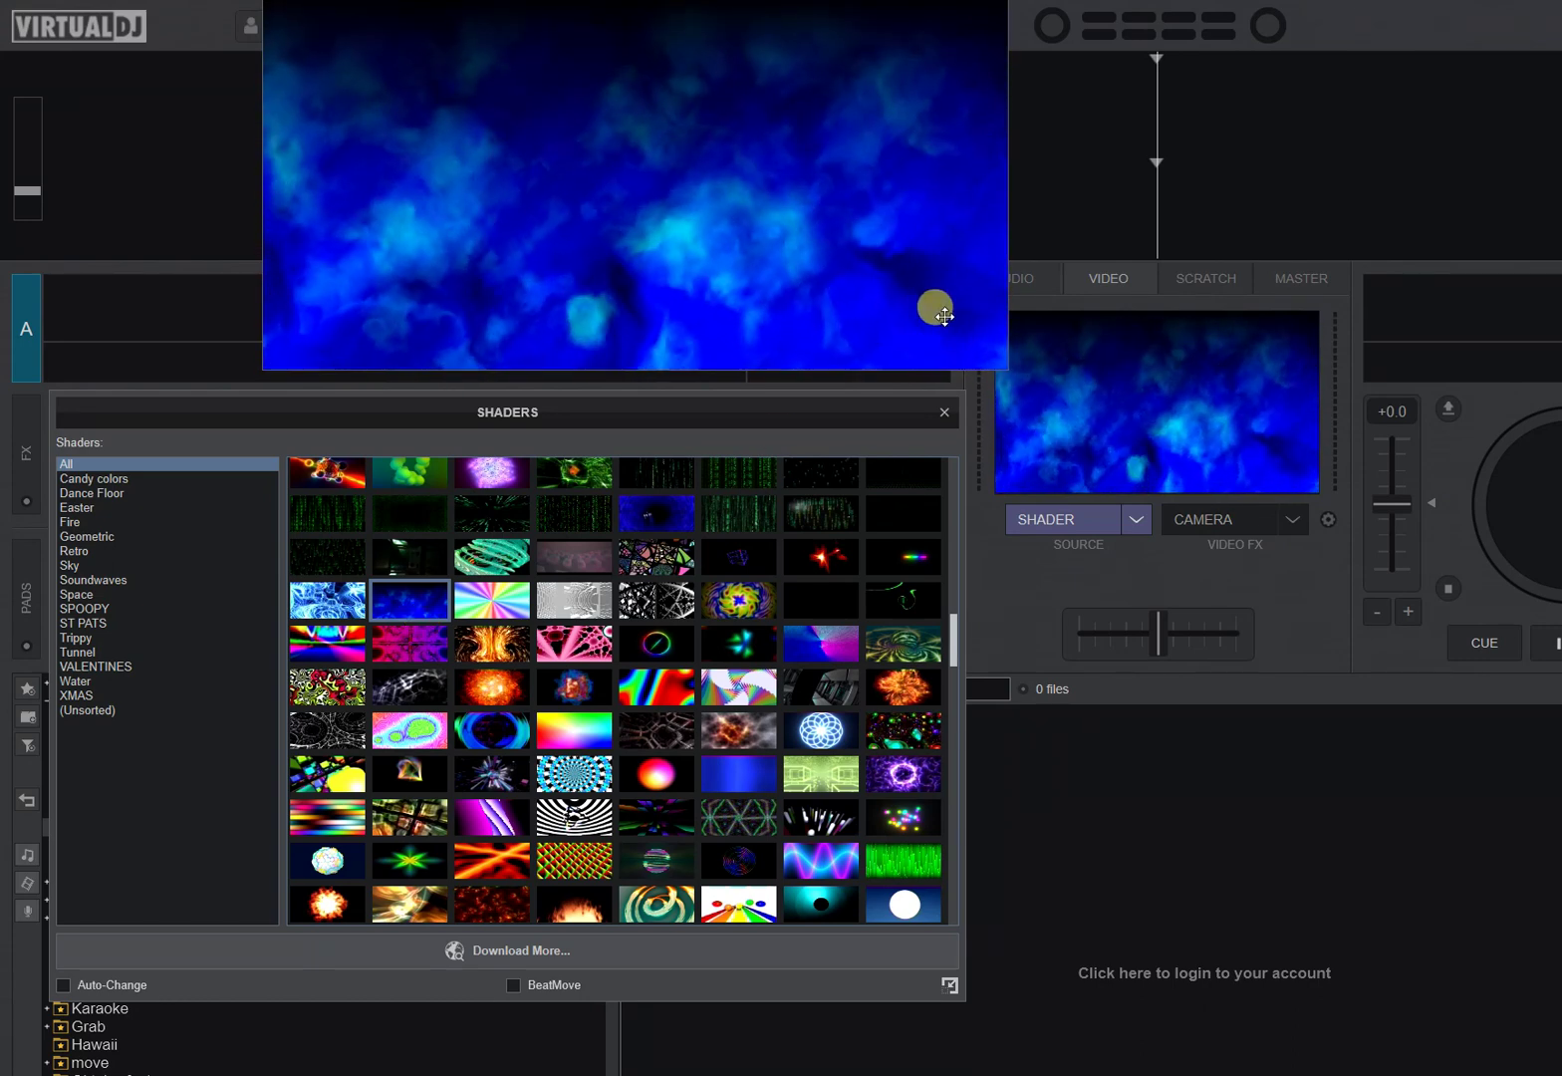
left_click(1071, 428)
Close the shader browser and launch VirtualDJ 2020 (32 bits) by searching 'virtual' in Start.
left_click(937, 410)
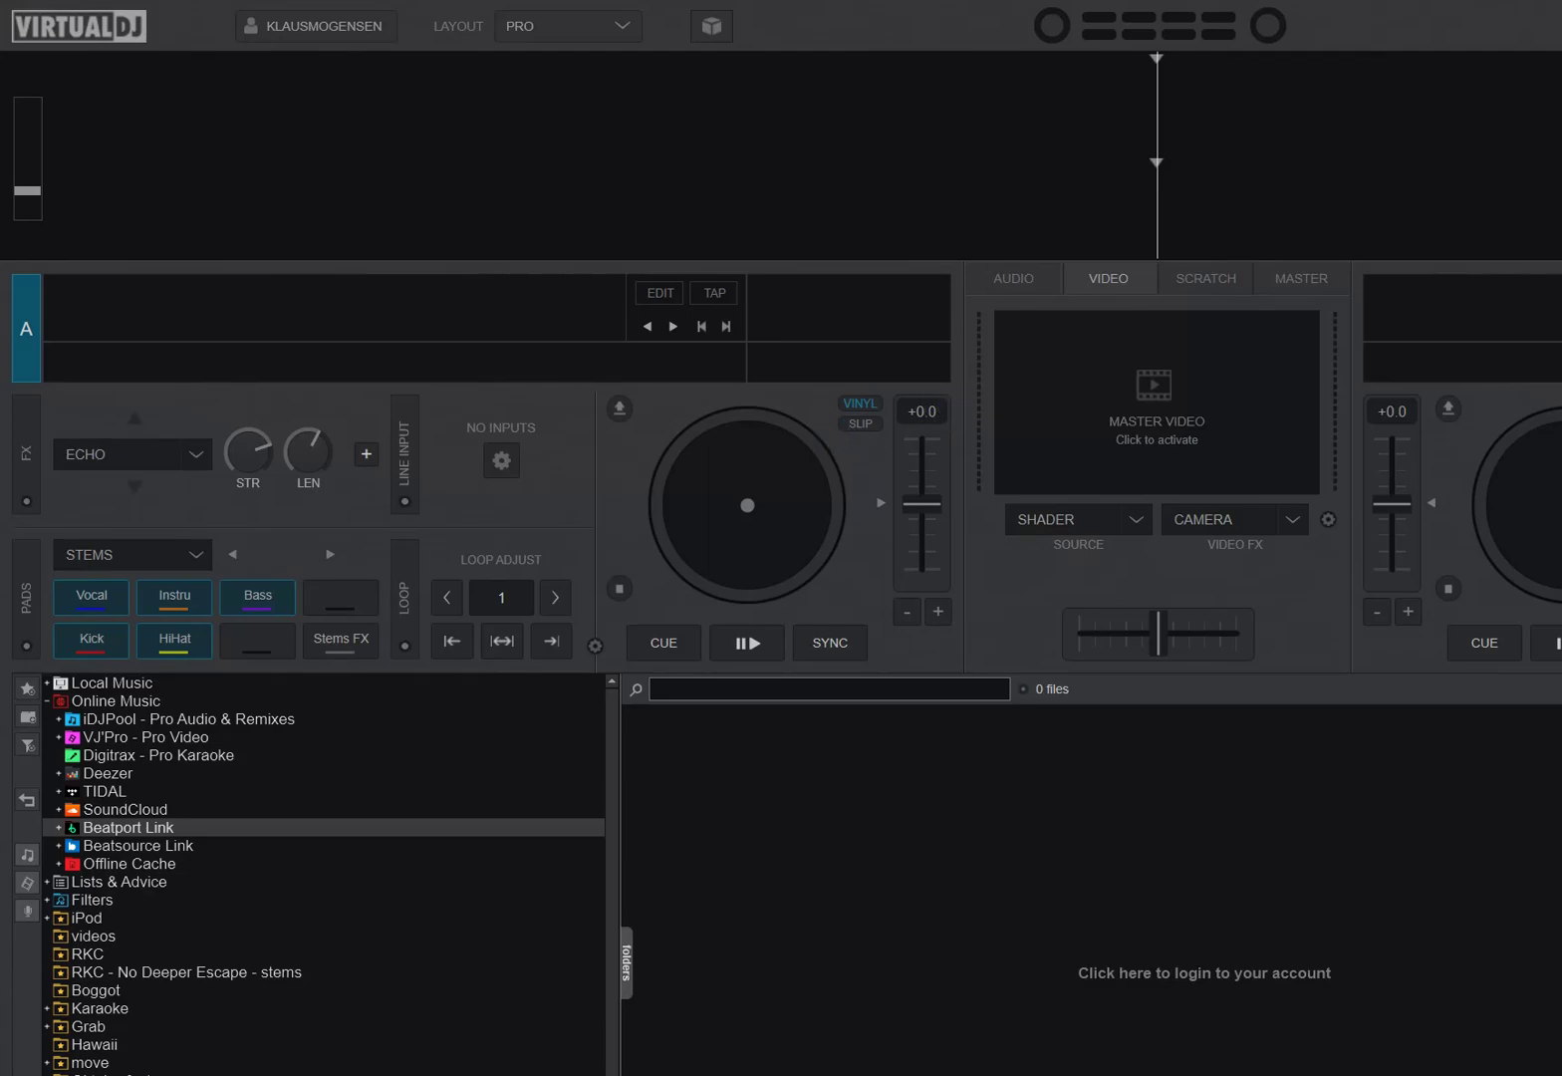
key("alt+Tab")
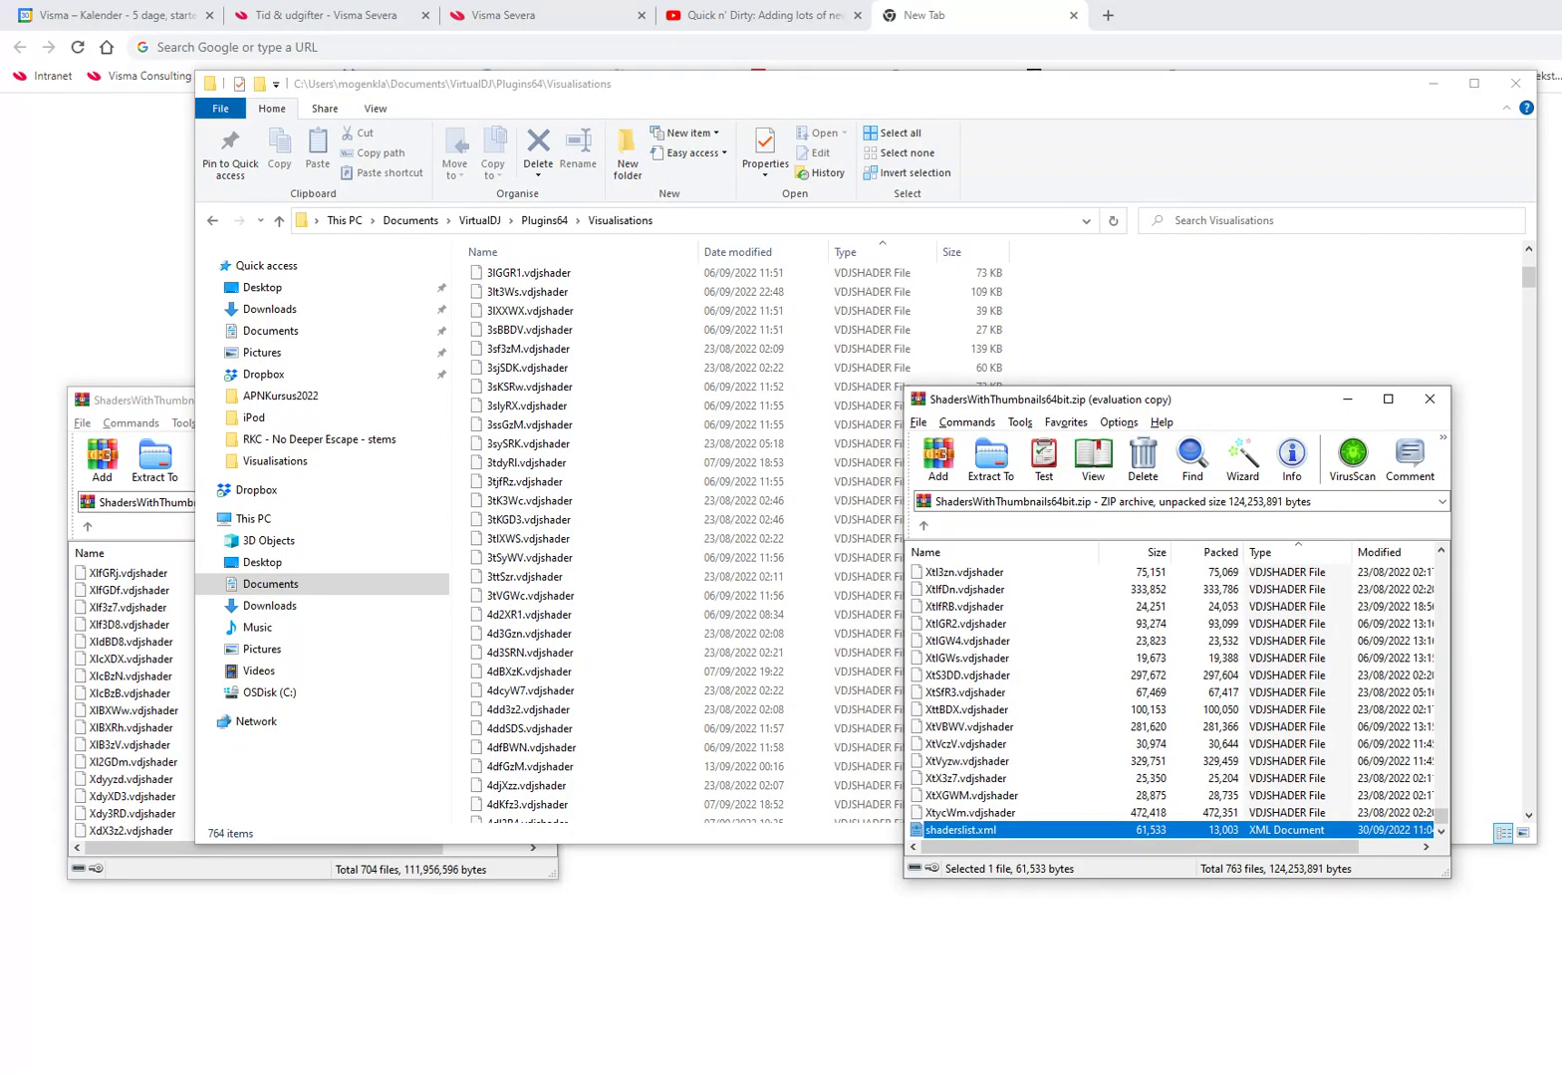
key("super")
type("virtual")
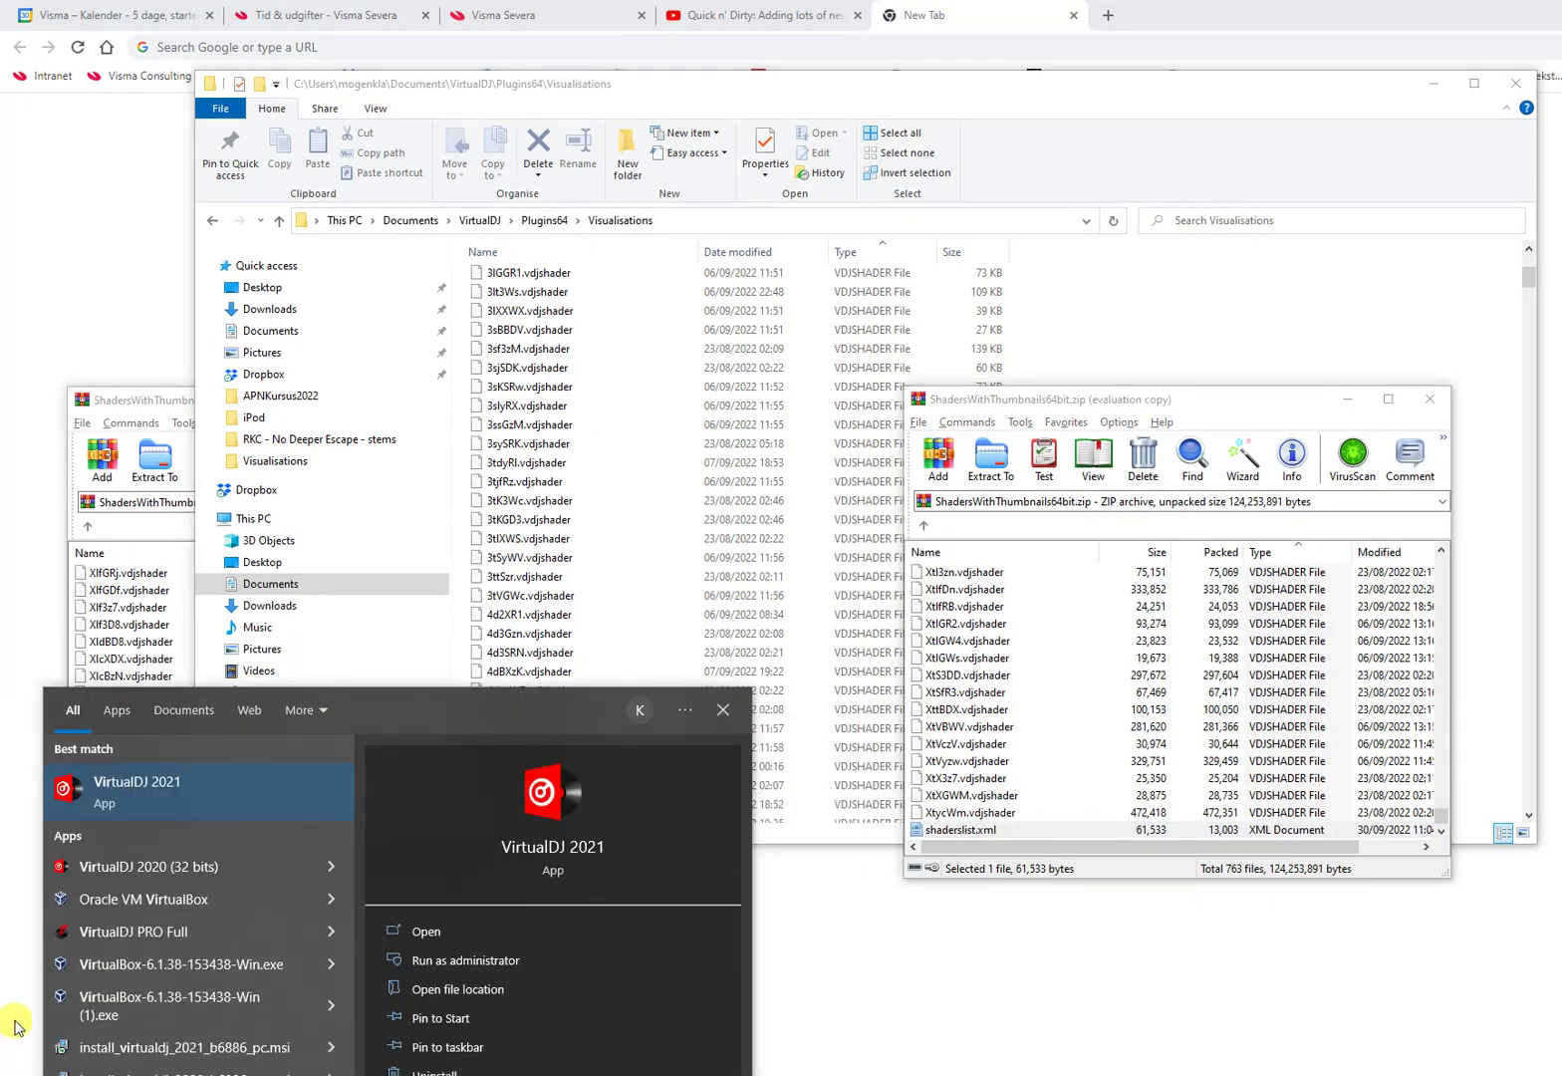
left_click(177, 866)
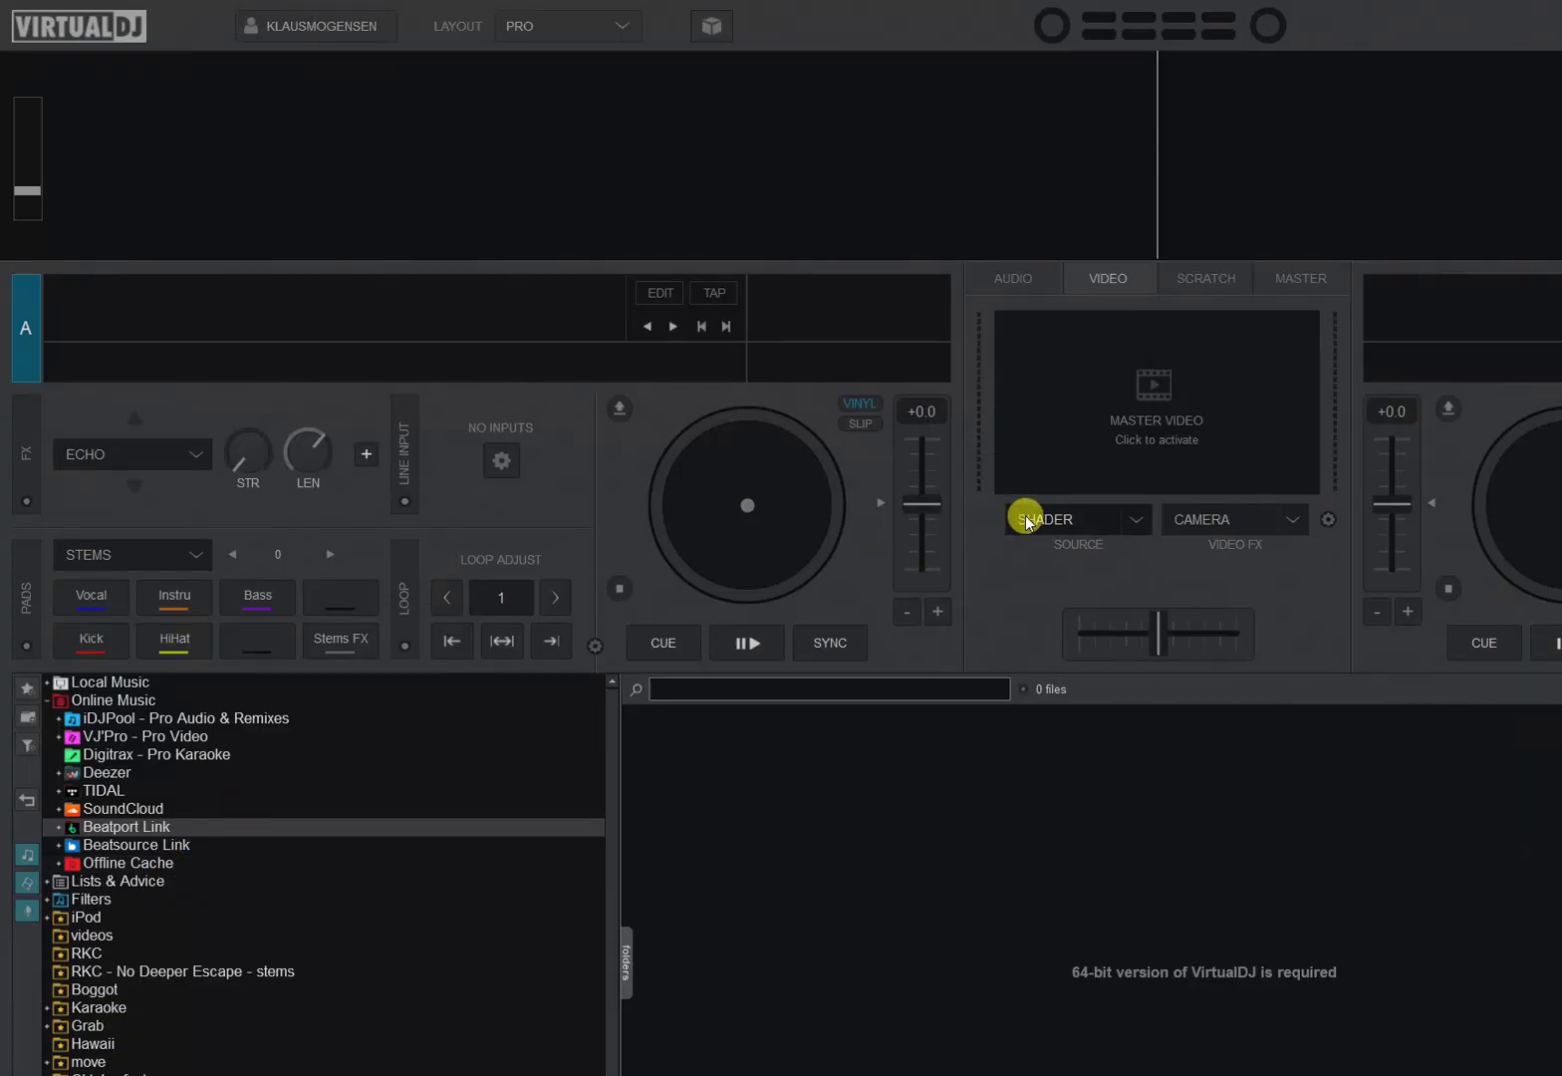
Open the master video's shader browser, move the preview right, and filter to the Fire category.
left_click(1026, 519)
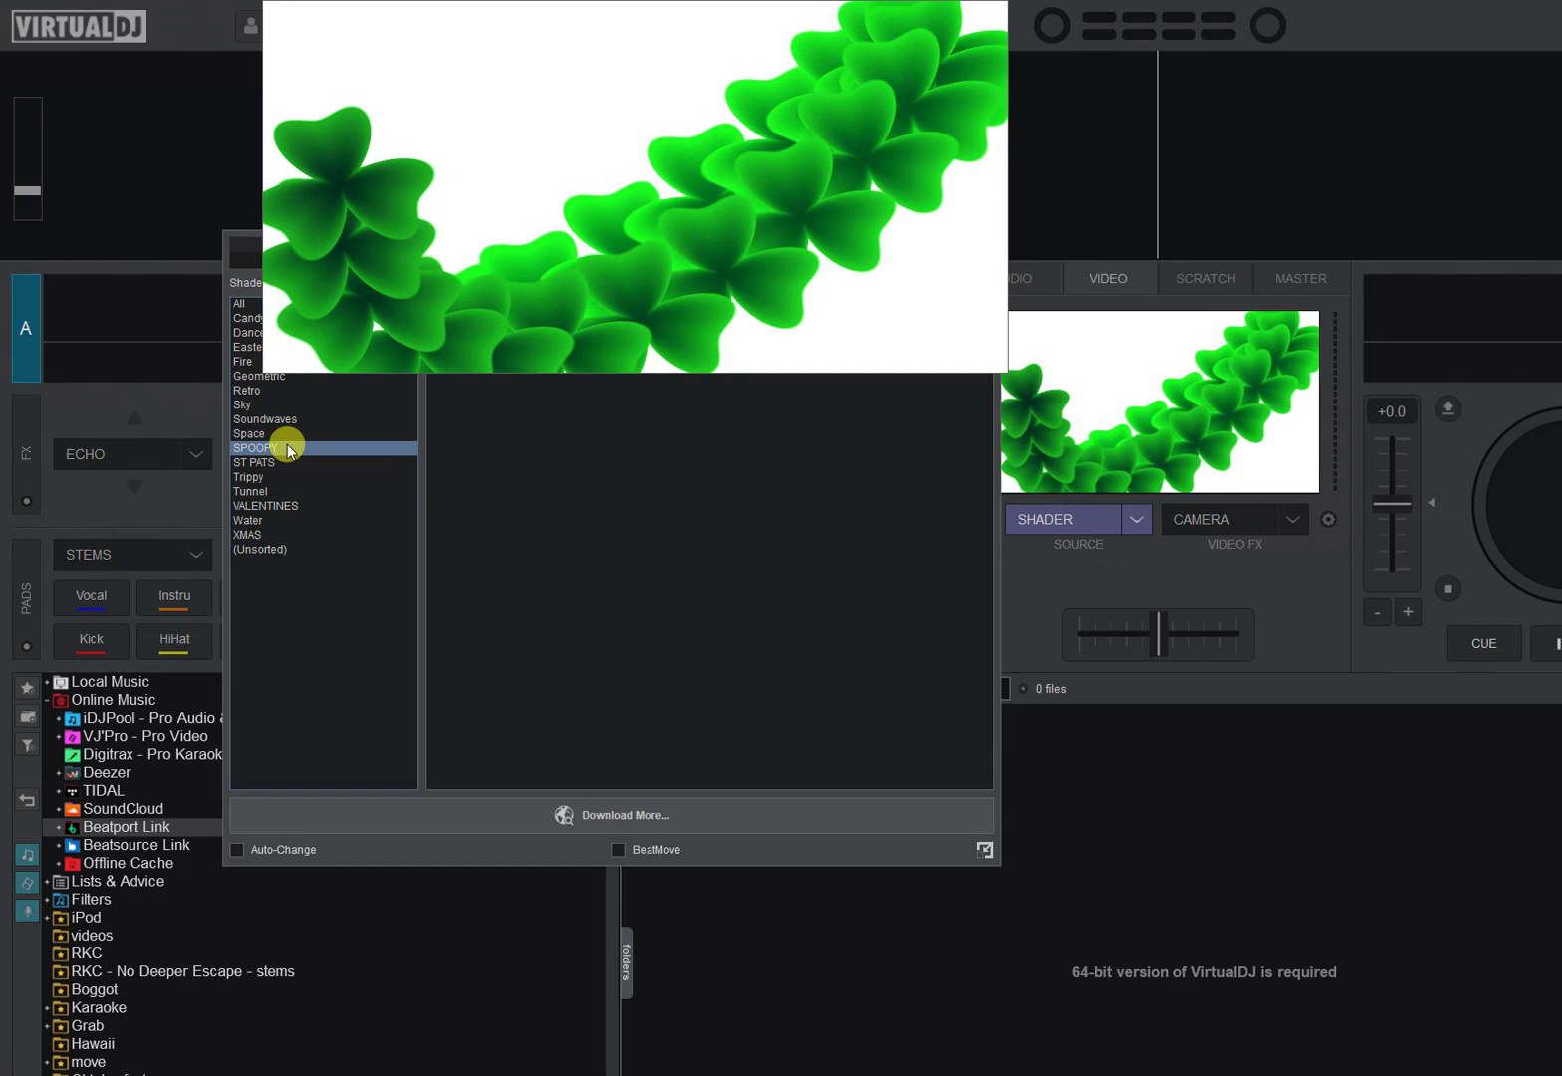
left_click_drag(411, 146, 637, 154)
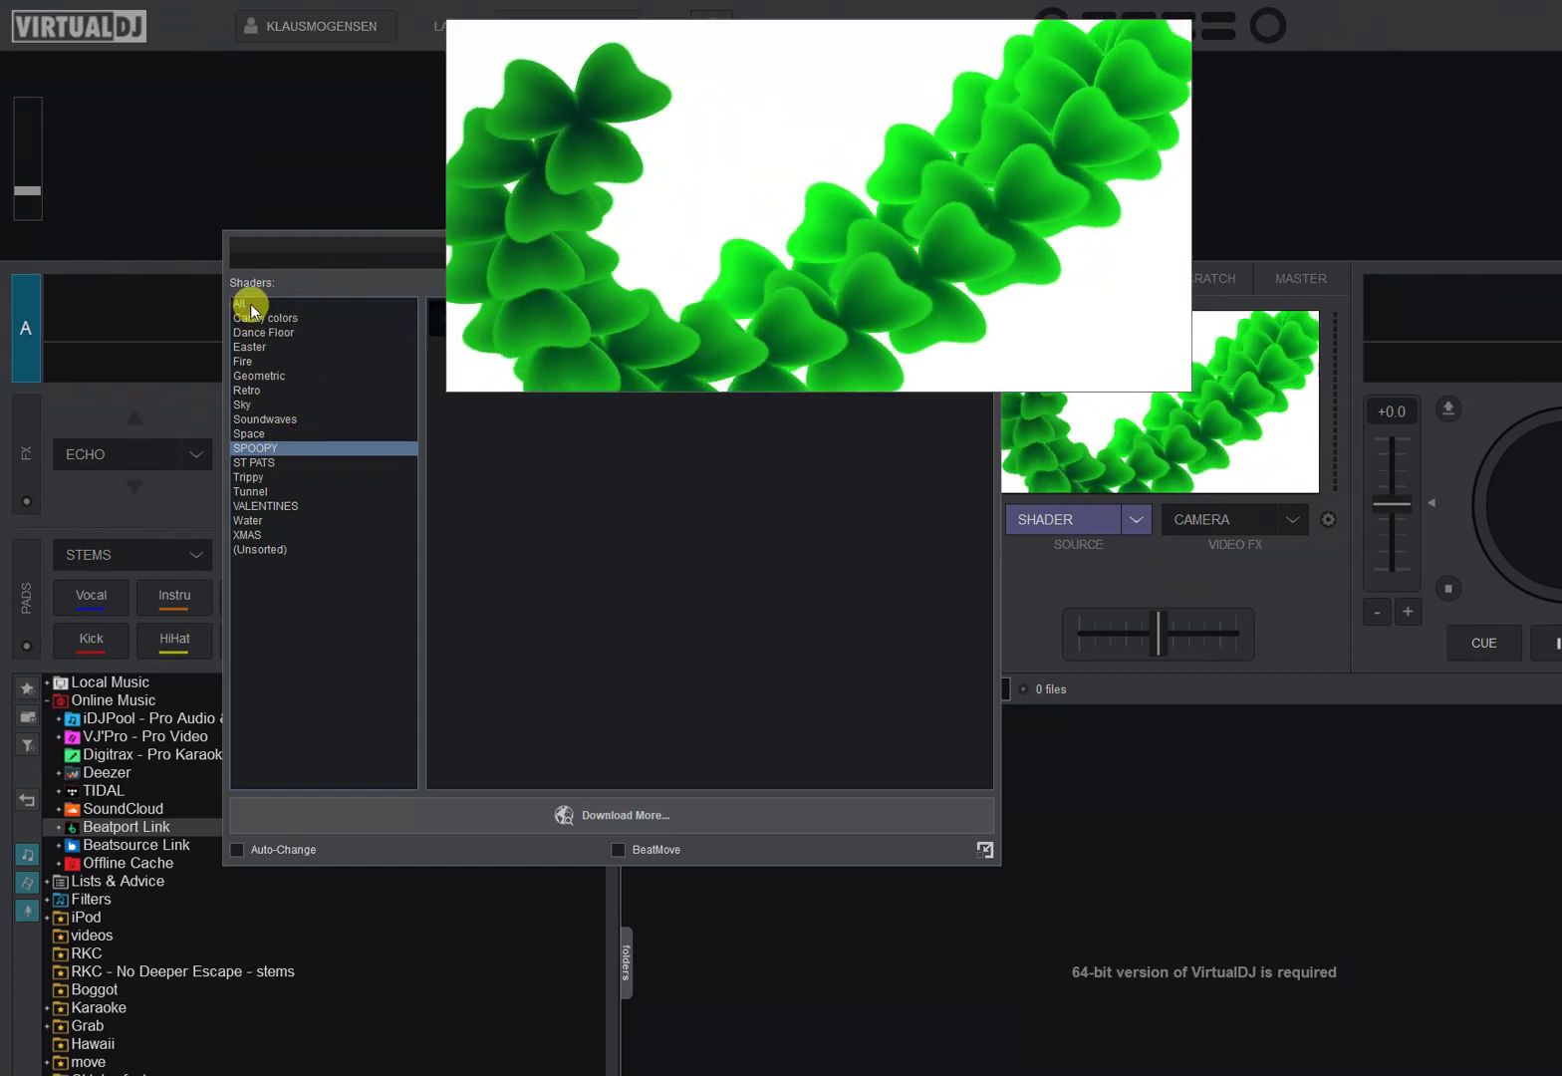
left_click(251, 304)
left_click(251, 318)
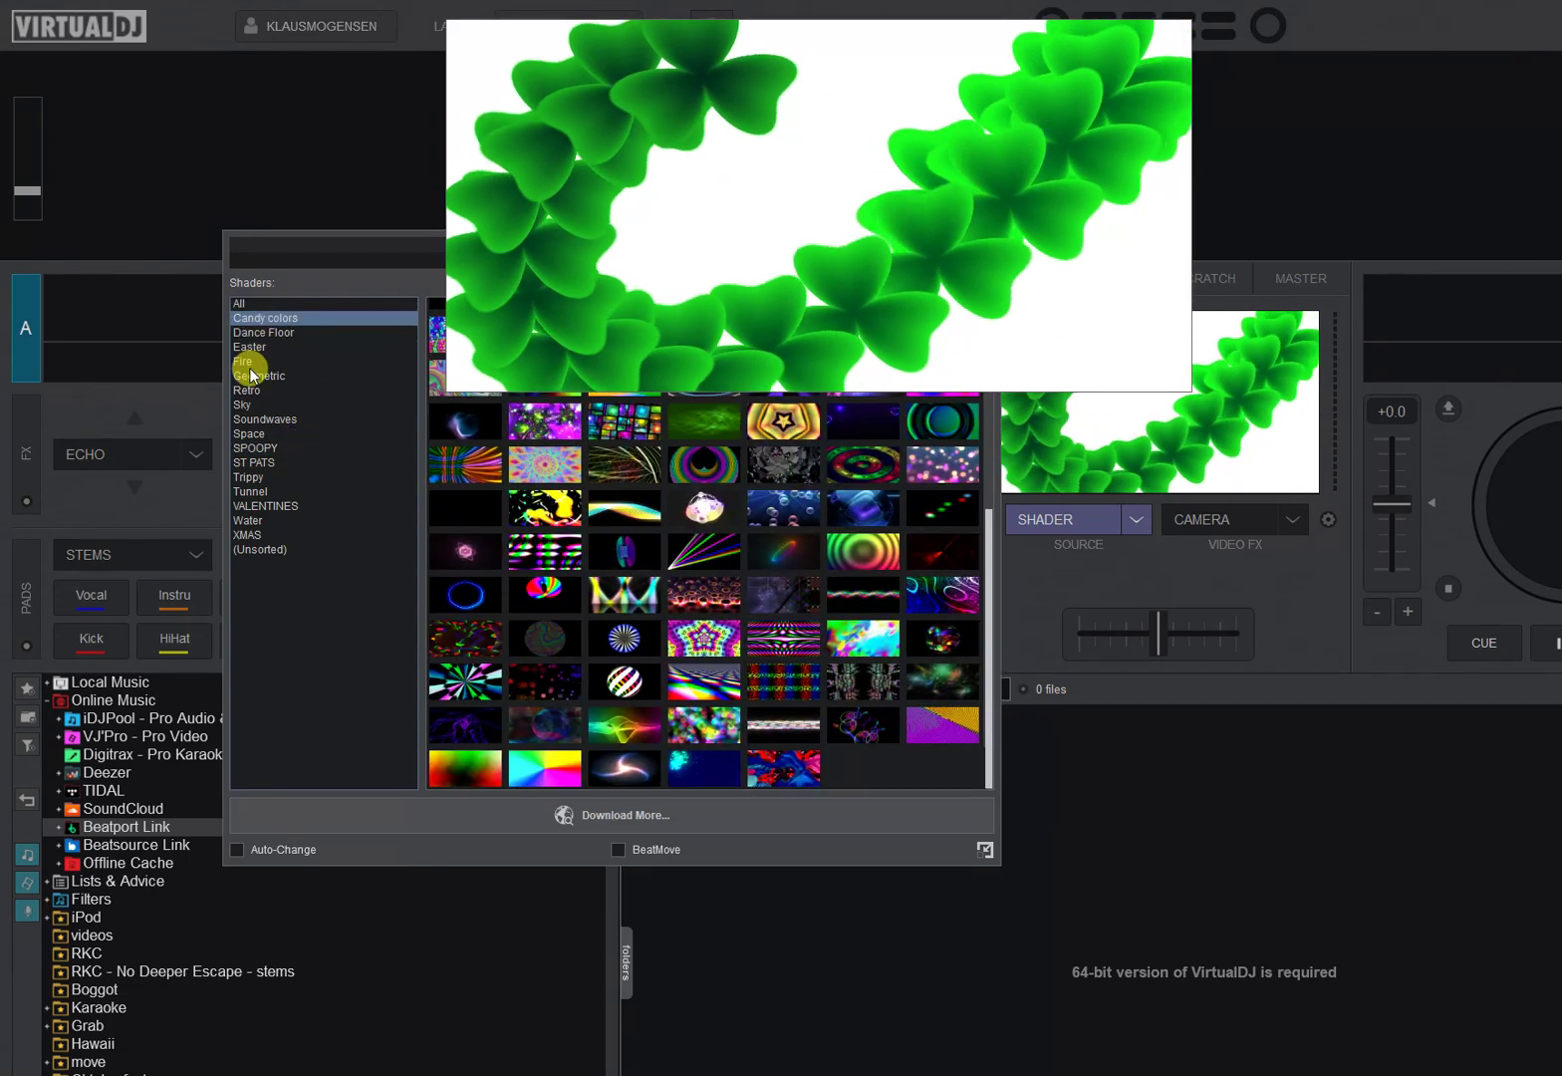
left_click(254, 361)
left_click(270, 434)
left_click(275, 364)
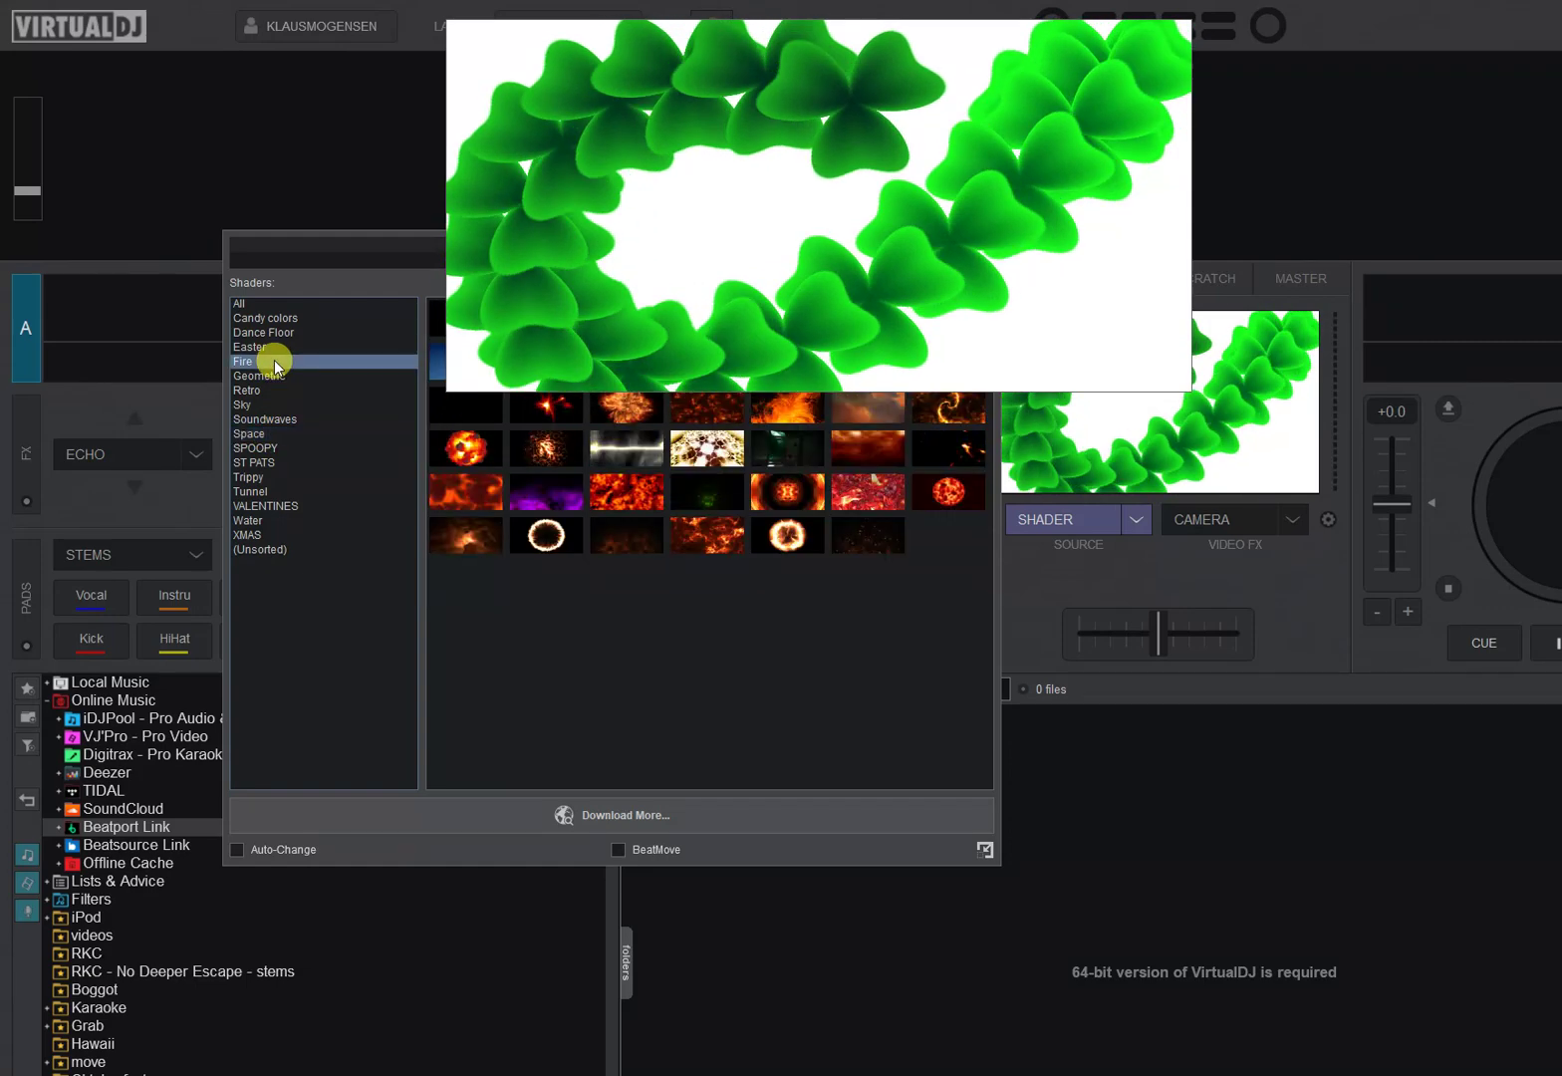
Play the upper Fire thumbnails on master: network, light streak, hexagon, red clouds, sparks, crystal.
left_click(576, 456)
left_click(643, 446)
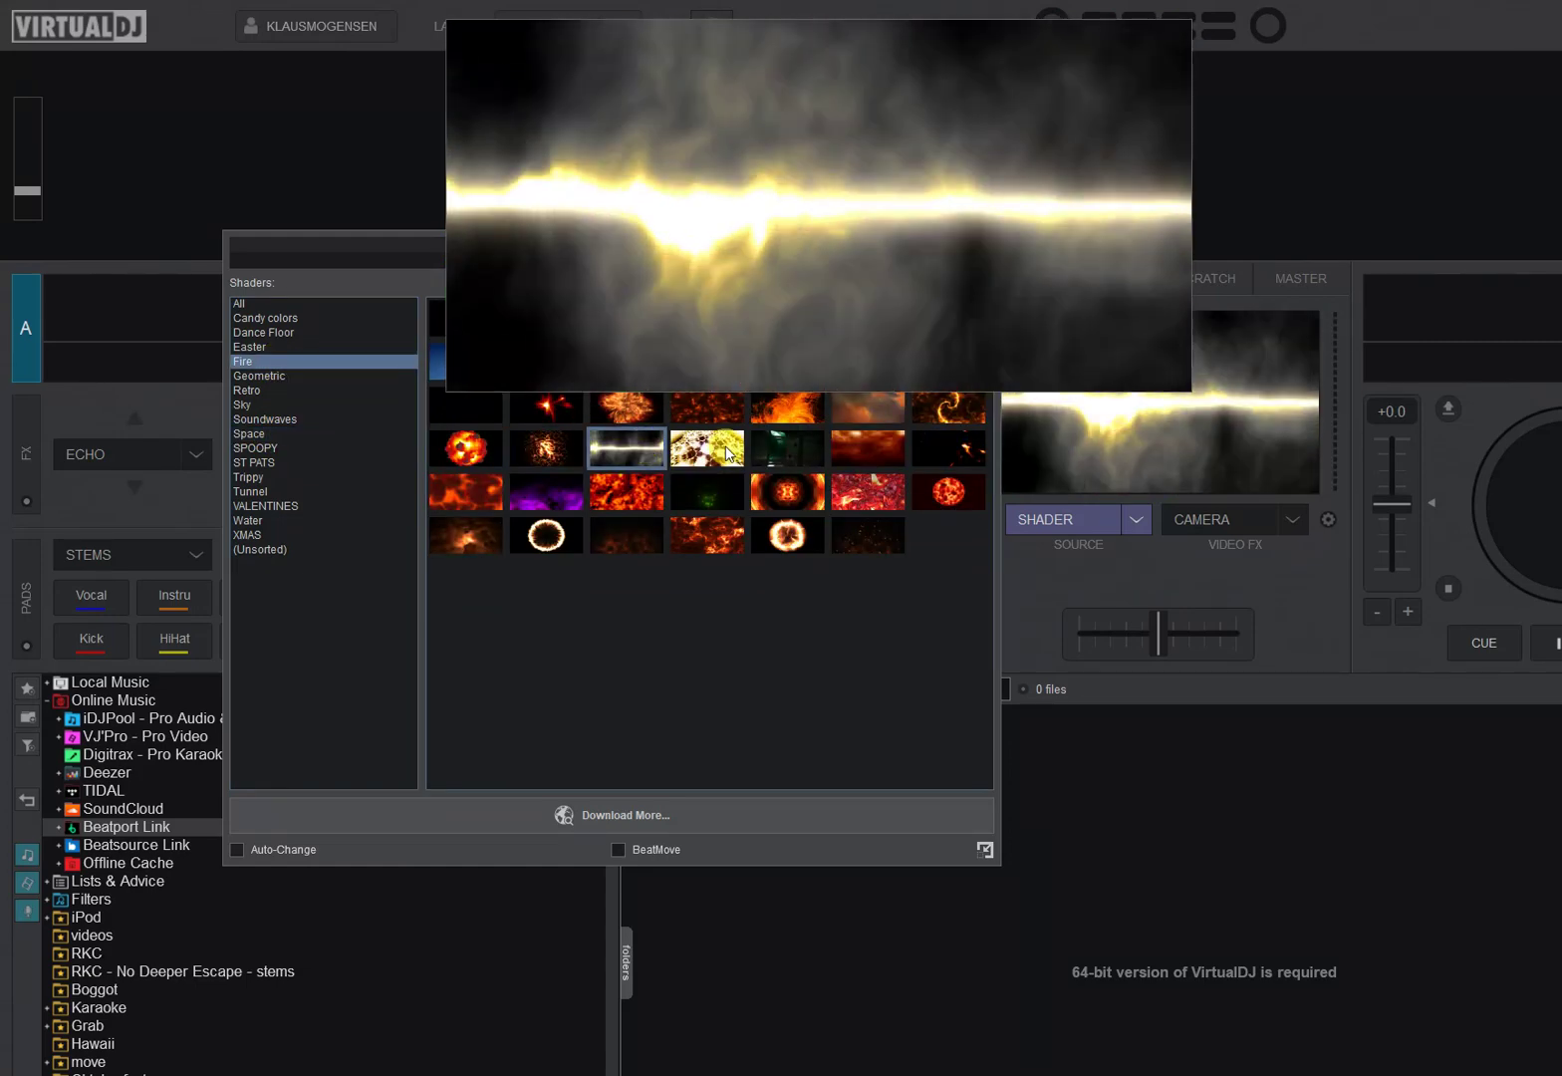
left_click(728, 453)
left_click(787, 448)
left_click(867, 449)
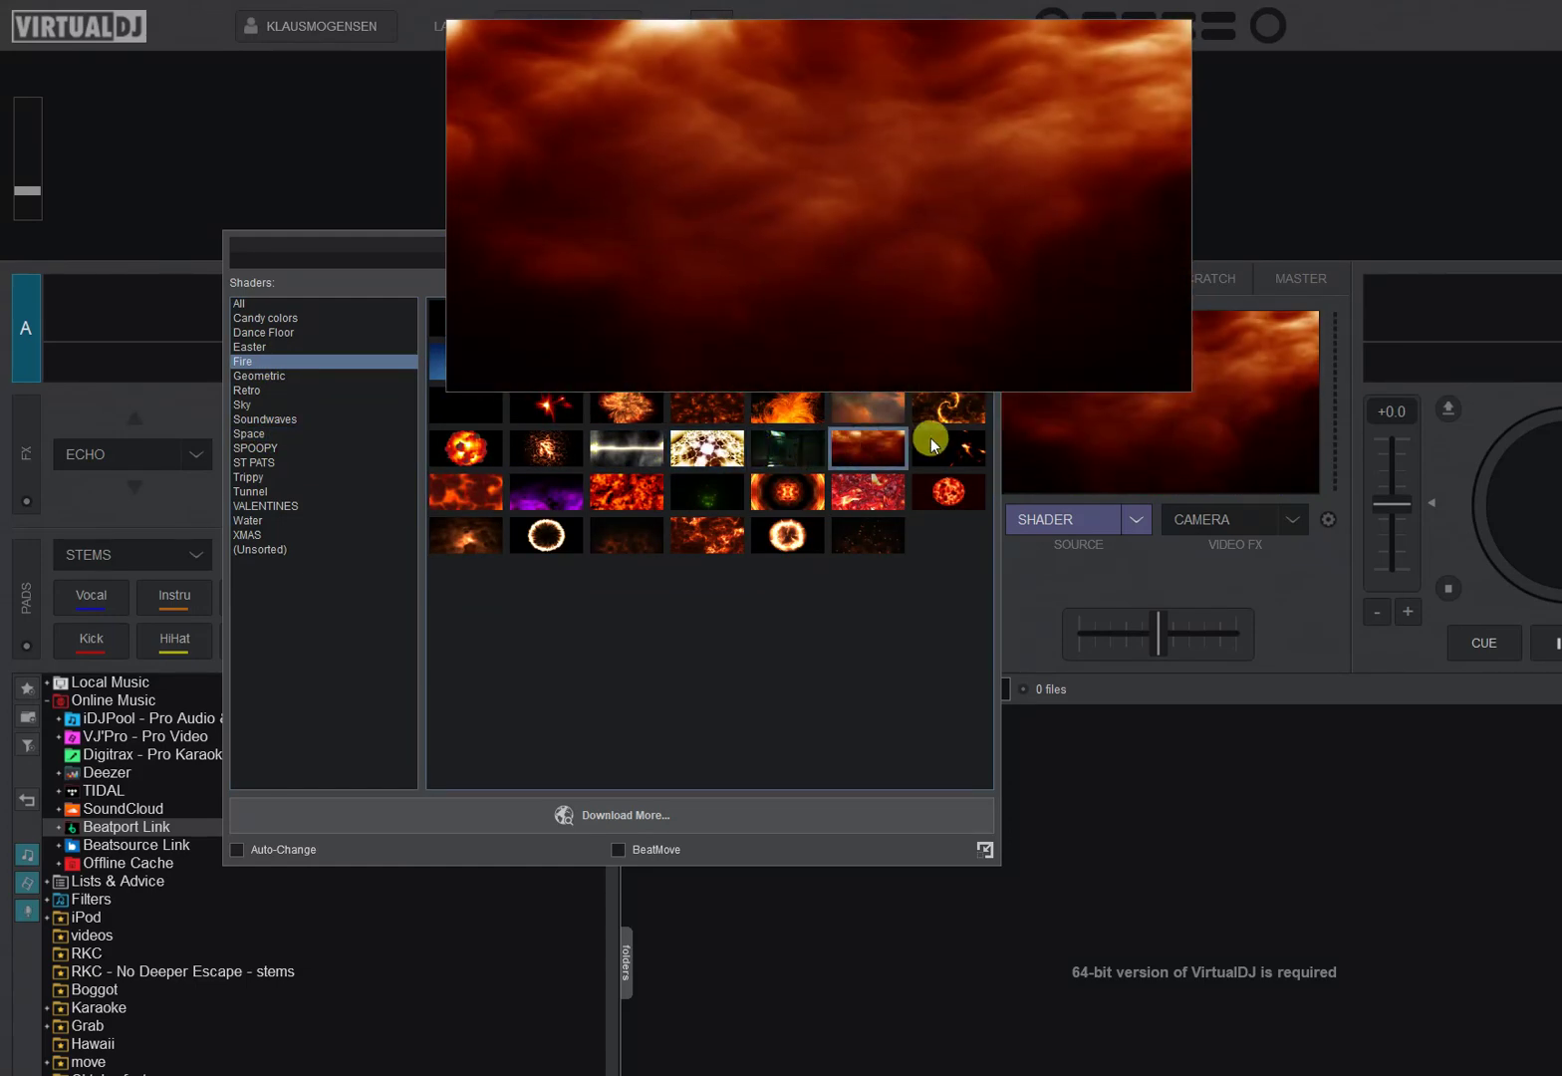
left_click(931, 443)
left_click(917, 488)
left_click(864, 492)
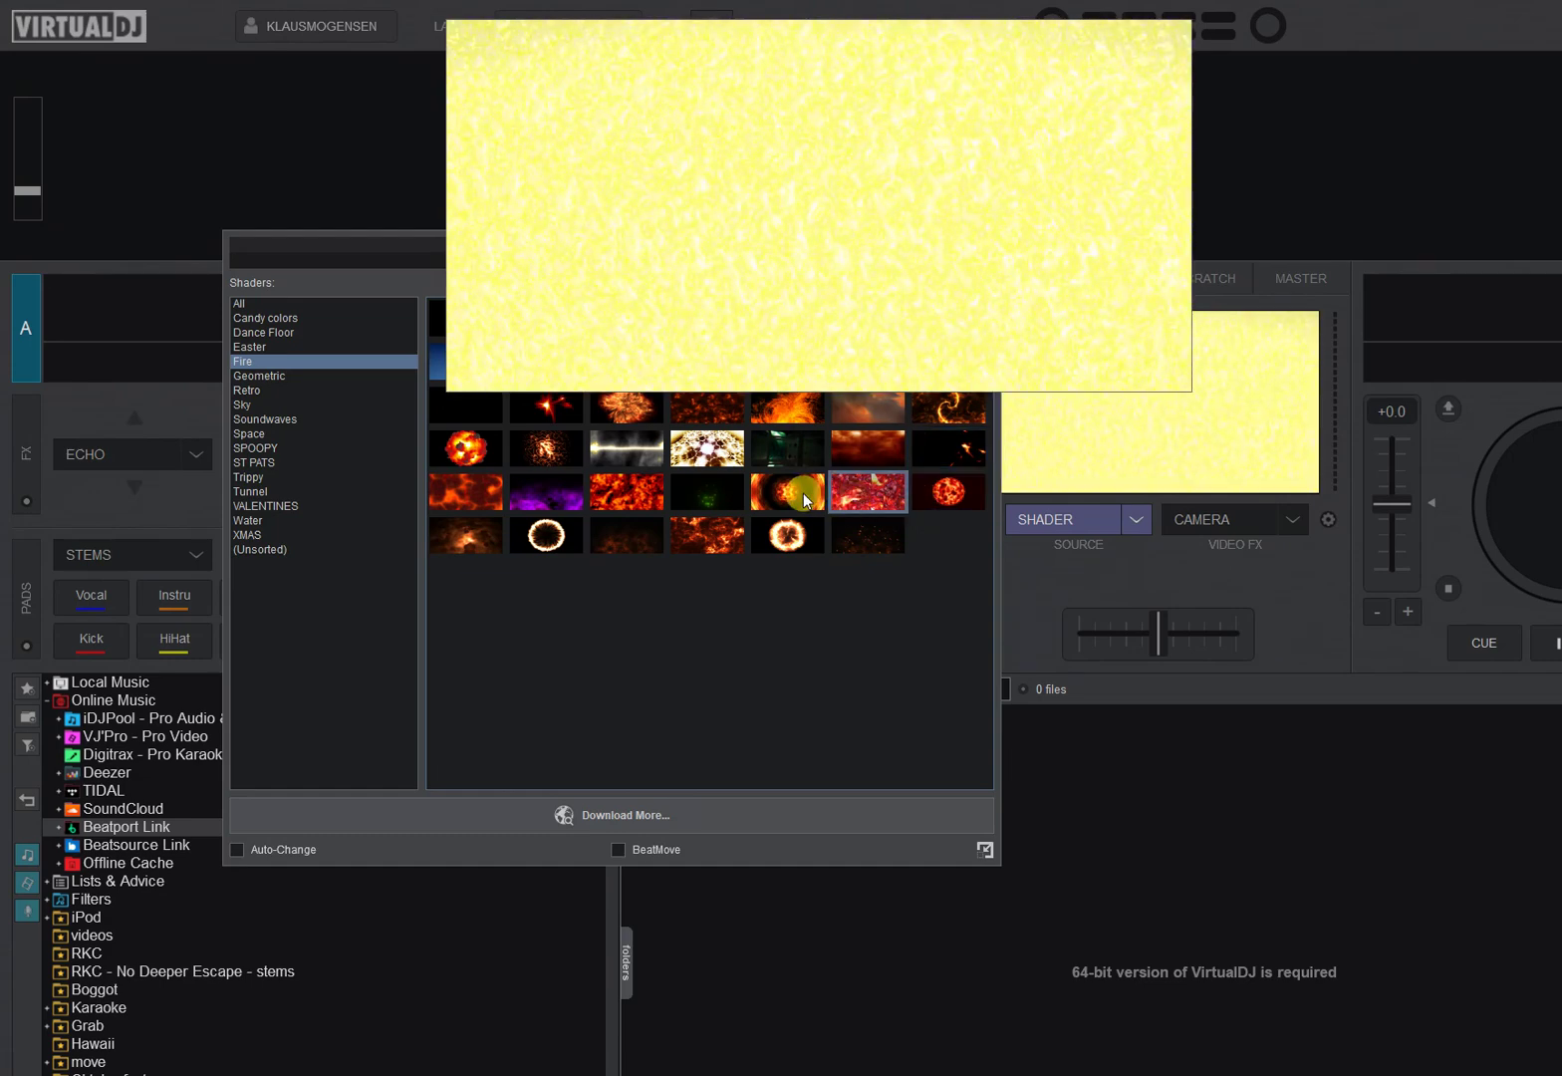
left_click(805, 500)
left_click(707, 493)
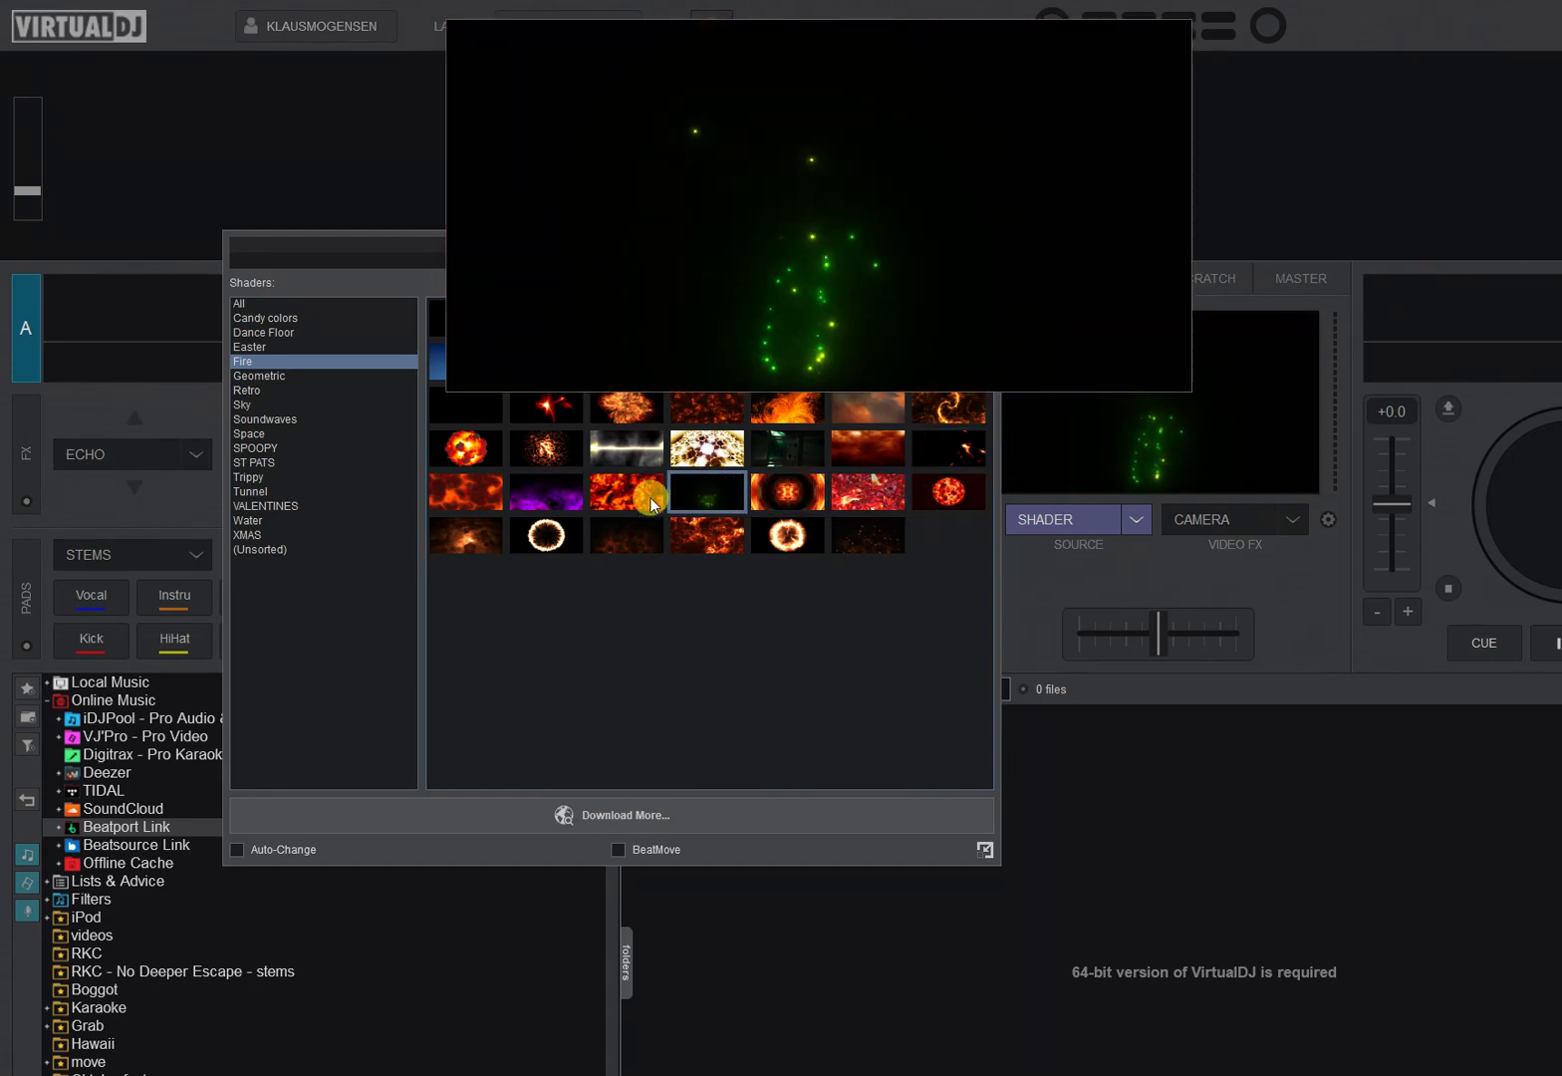
left_click(651, 502)
Try the lower Fire thumbnails, finishing with the lava-fire shader on master.
left_click(573, 497)
left_click(486, 504)
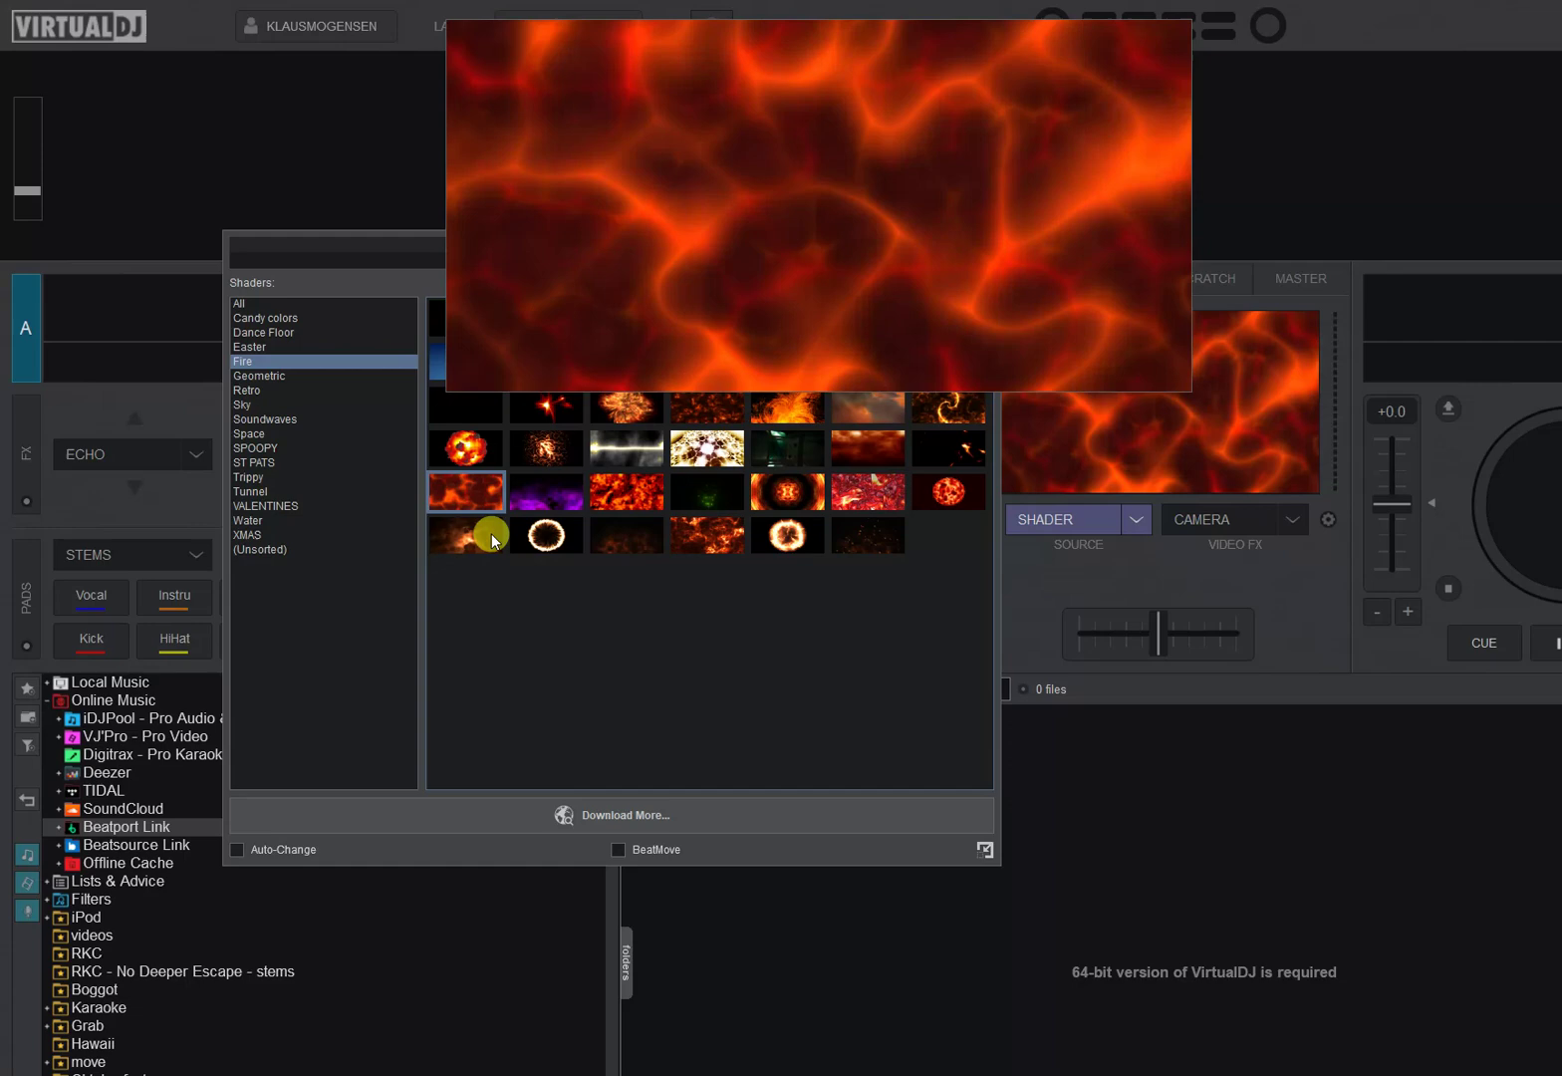
left_click(490, 533)
left_click(550, 535)
left_click(627, 535)
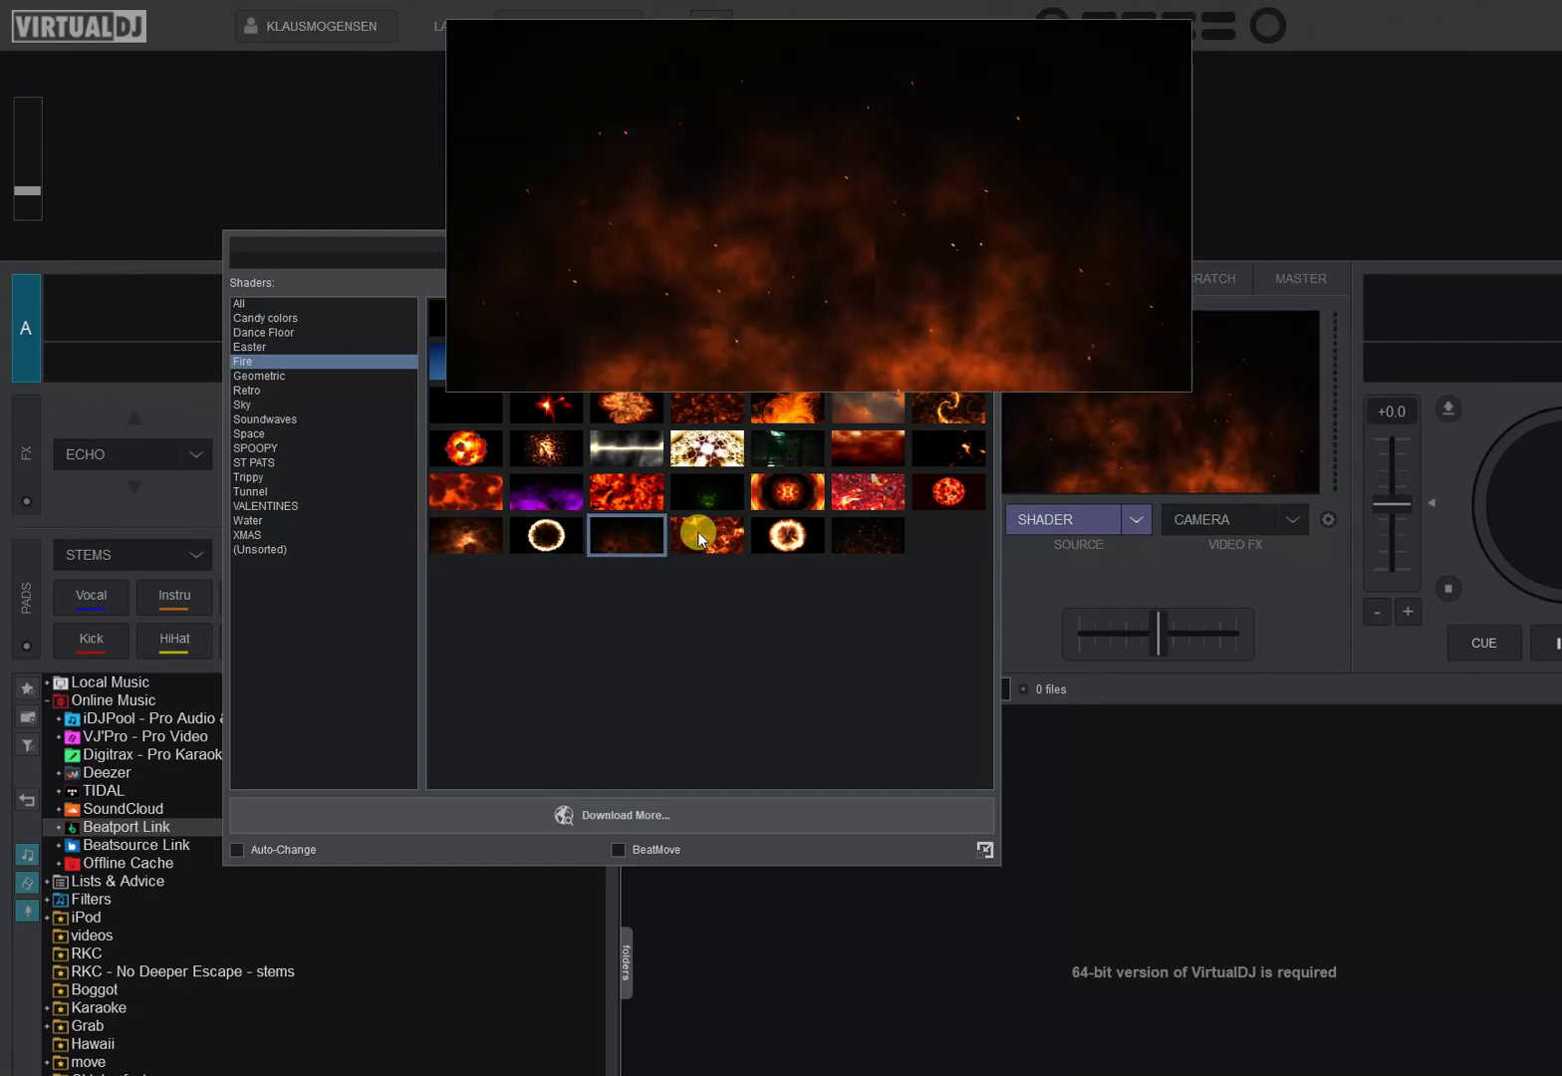
left_click(703, 536)
left_click(787, 535)
left_click(785, 450)
left_click(718, 495)
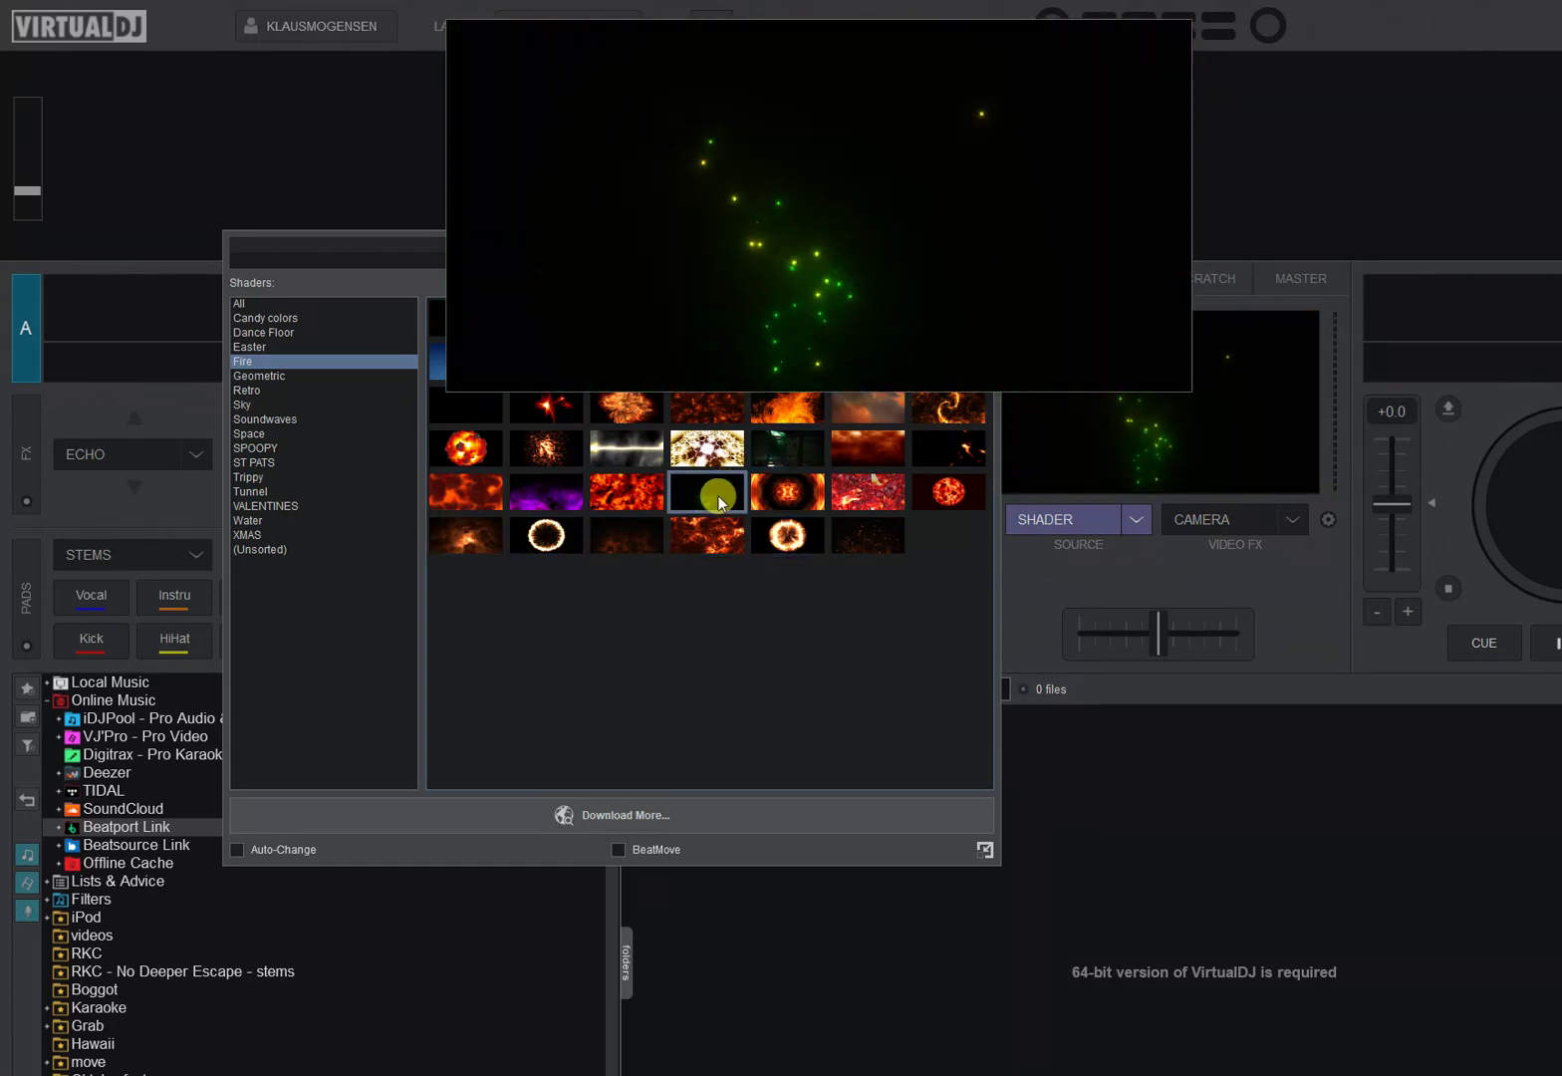
left_click(642, 491)
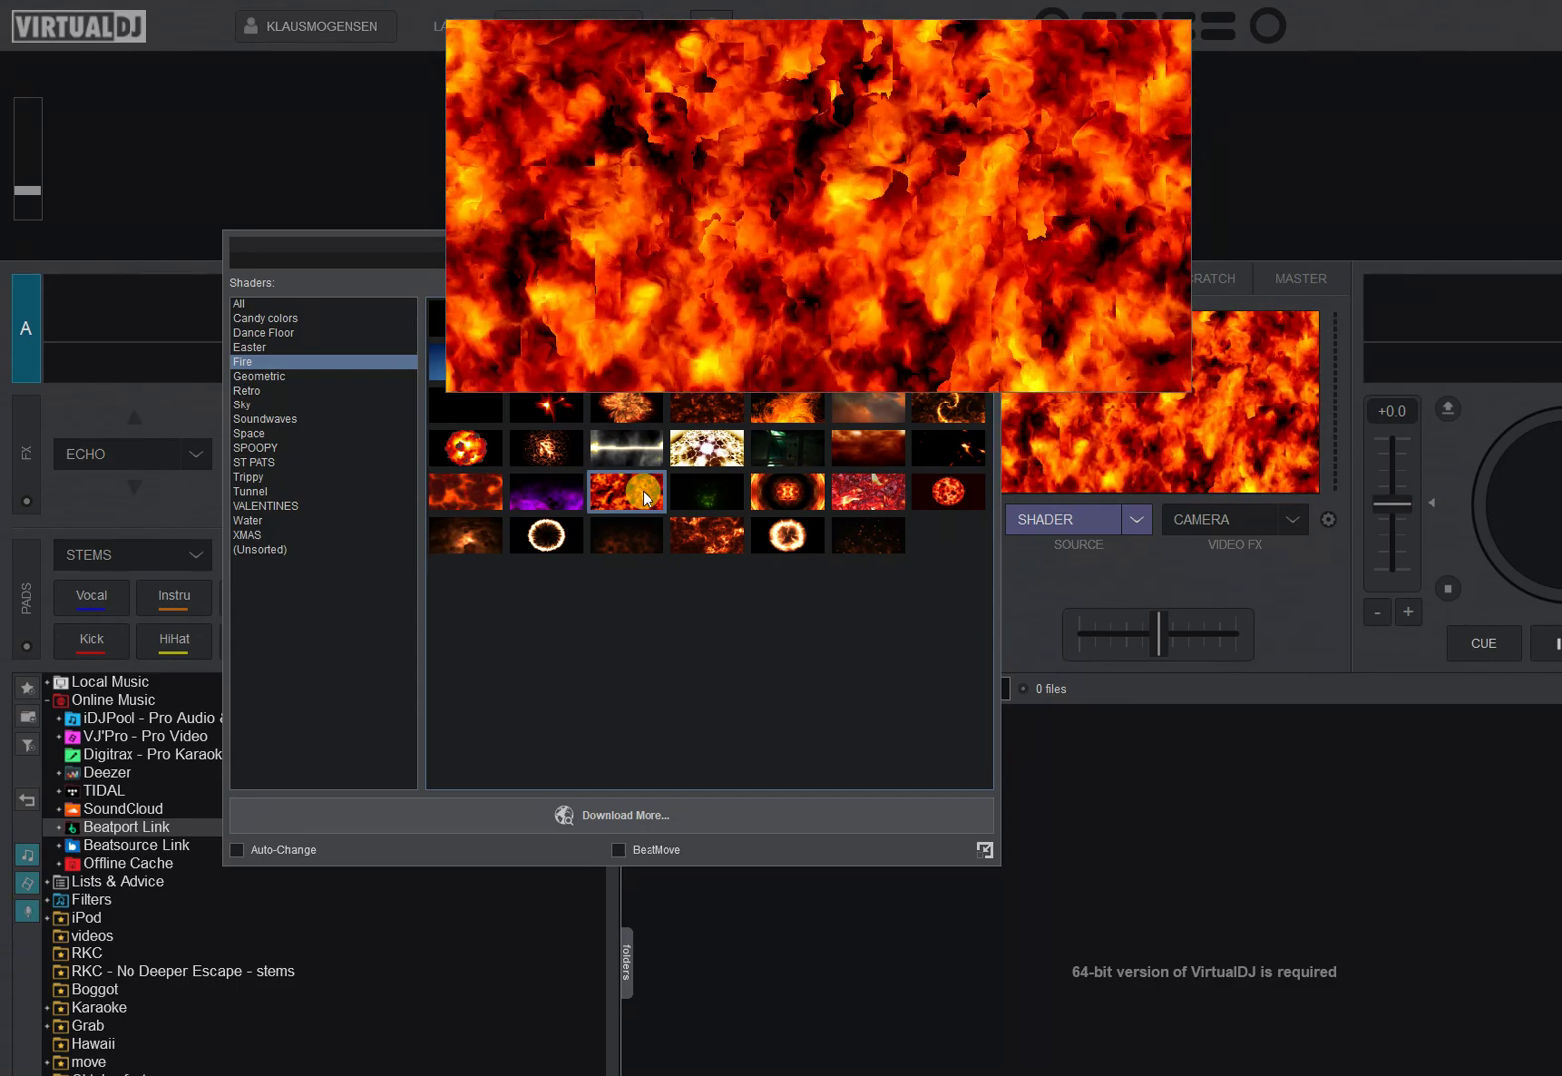